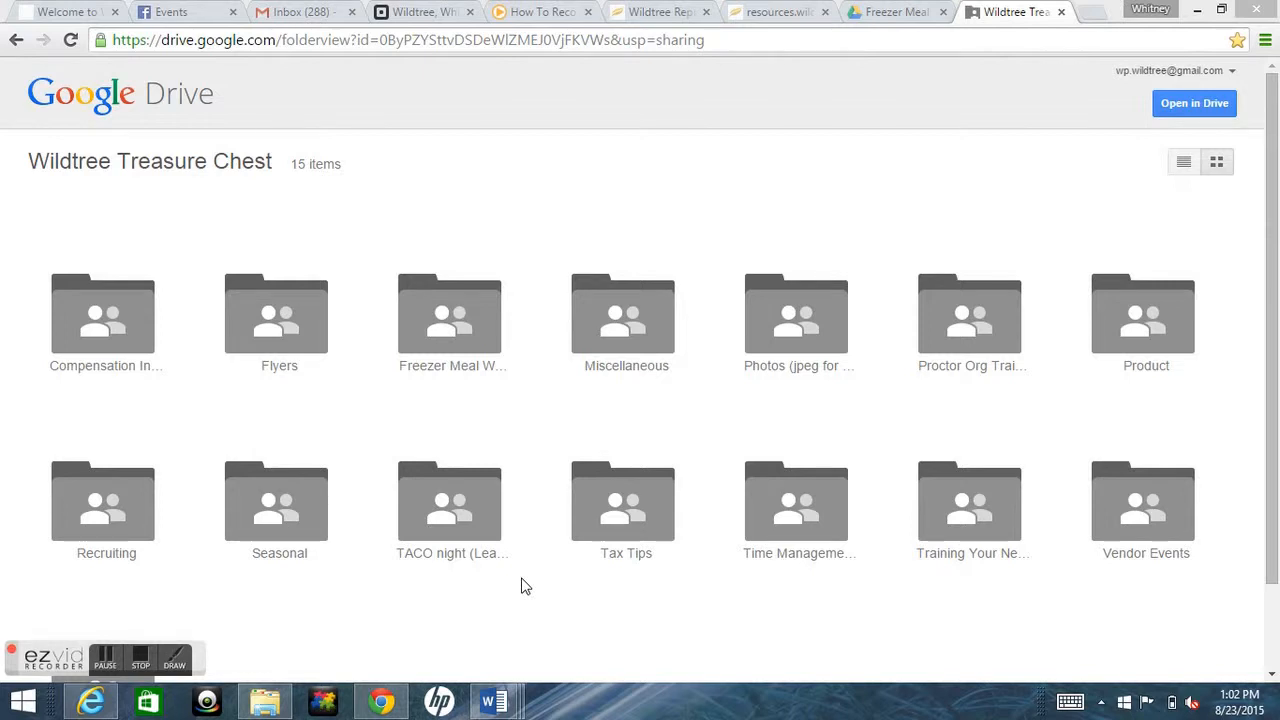
Open the Invitation Templates folder inside the shared Freezer Meal Workshop Files folder and look through the templates.
left_click(450, 319)
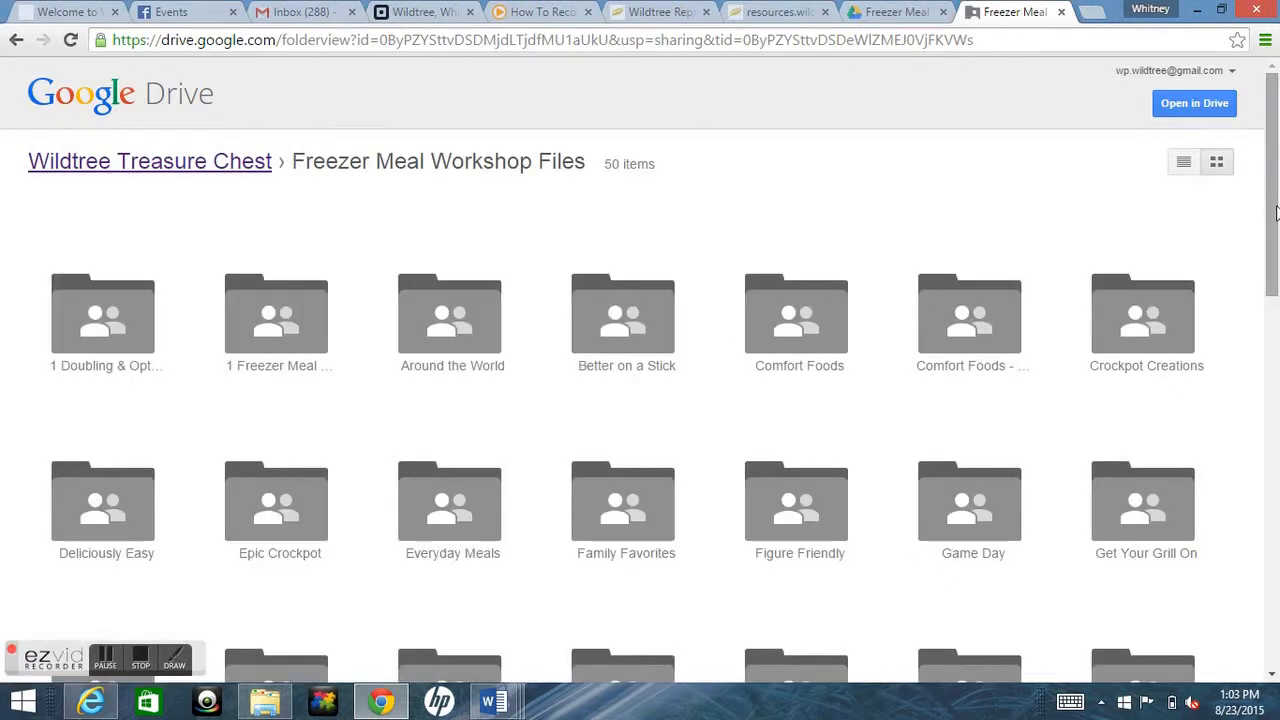
scroll(1176, 277, "down", 2)
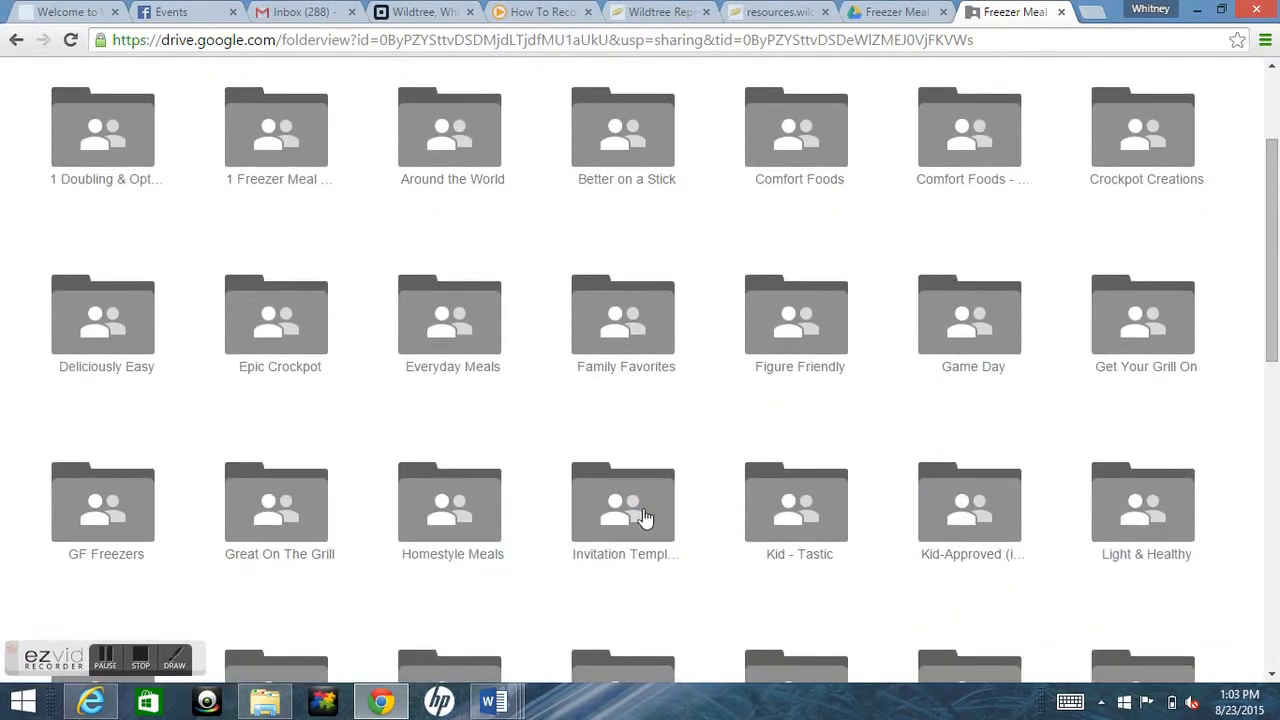
left_click(645, 517)
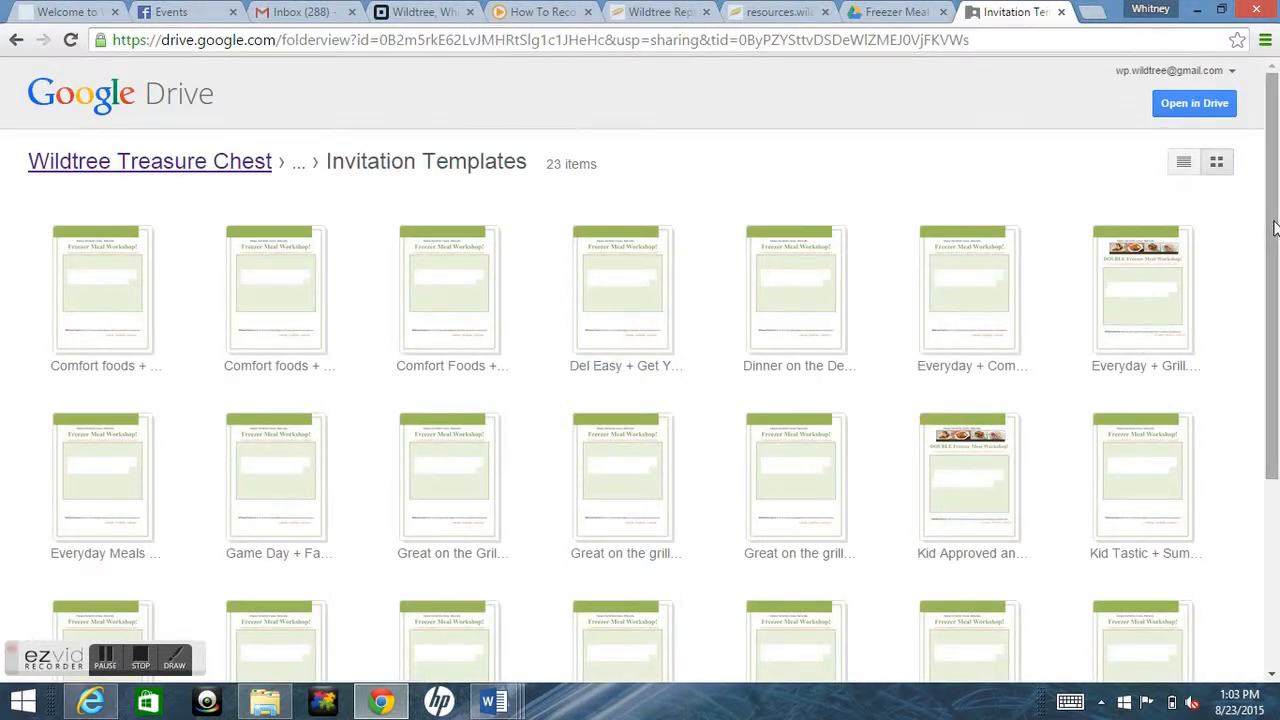
mouse_move(1275, 230)
left_mouse_down()
mouse_move(1275, 452)
mouse_move(1276, 254)
left_mouse_up()
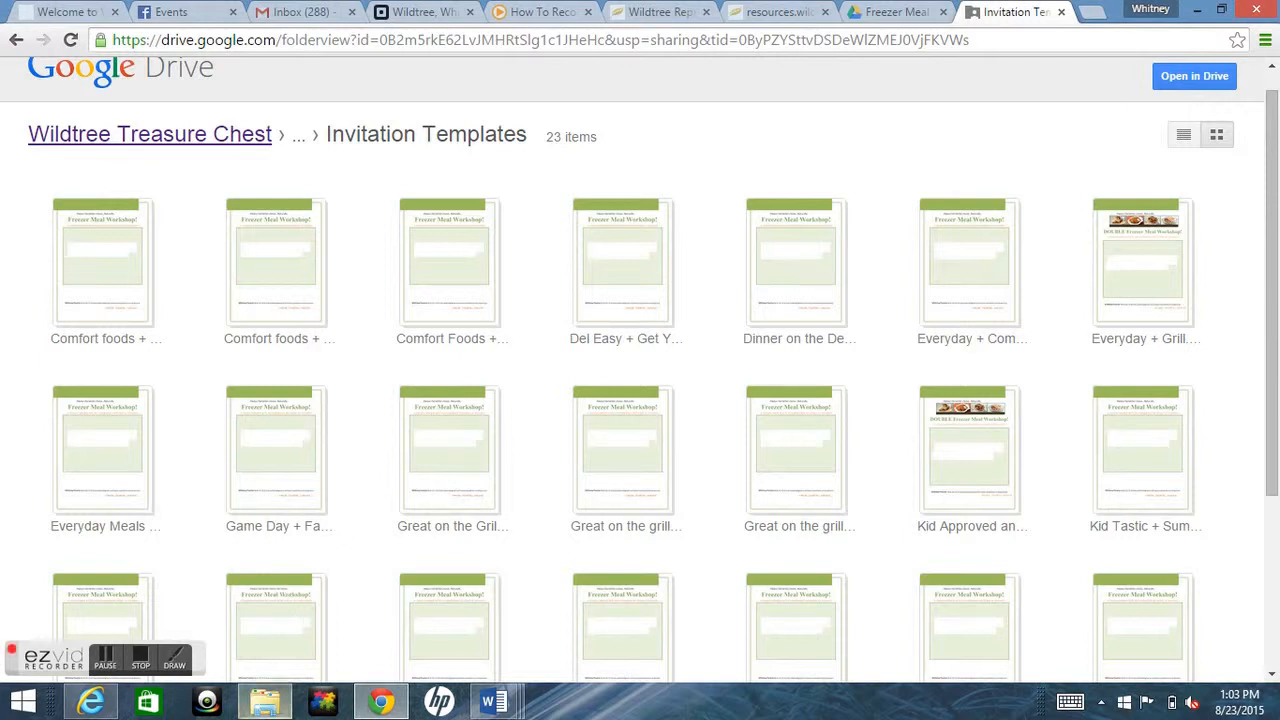
Switch to File Explorer and open the "Everyday Meals + Summer Slow Cooker" invitation from Google Drive's Invites > Pre Fab Six Combos folder.
left_click(265, 702)
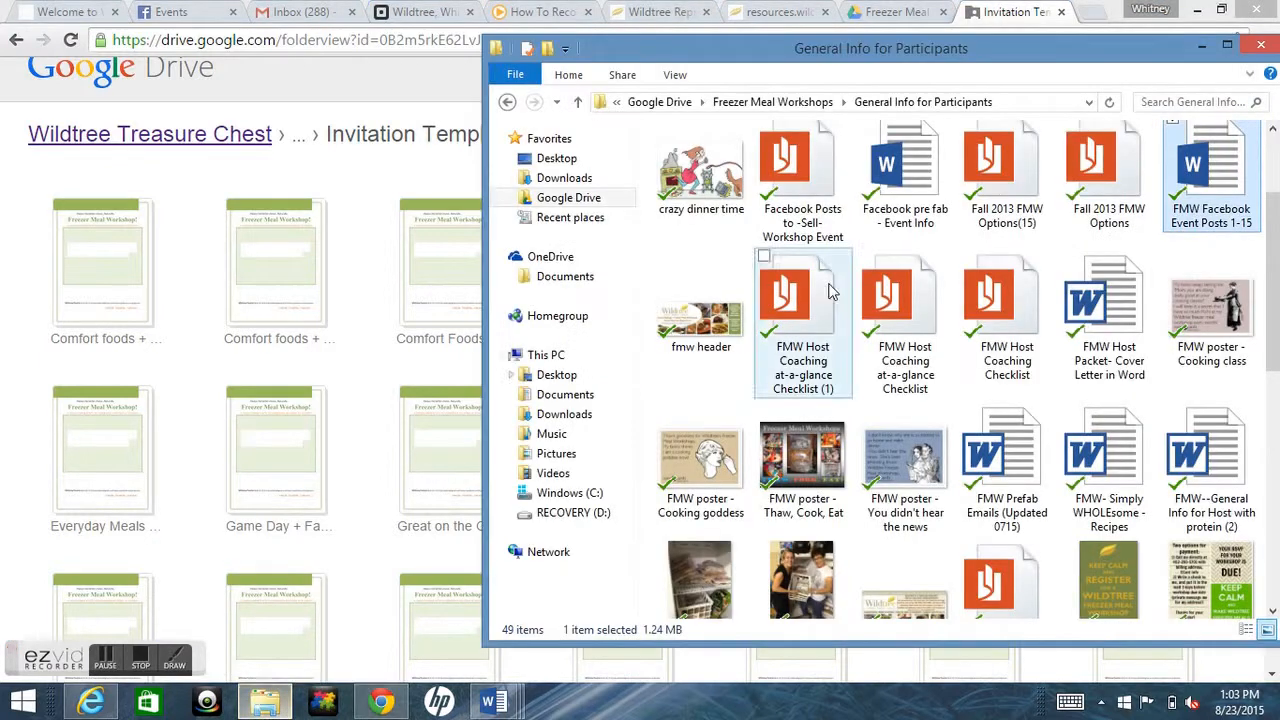
left_click(658, 102)
double_click(740, 357)
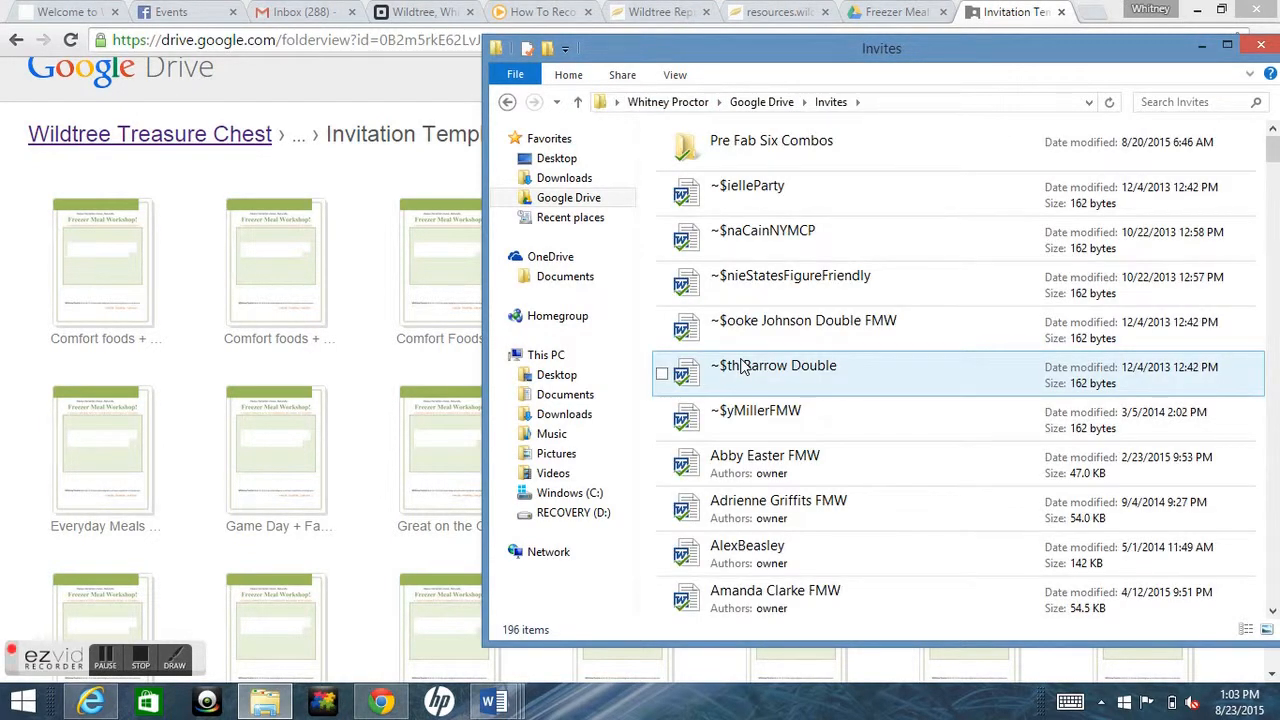
double_click(801, 165)
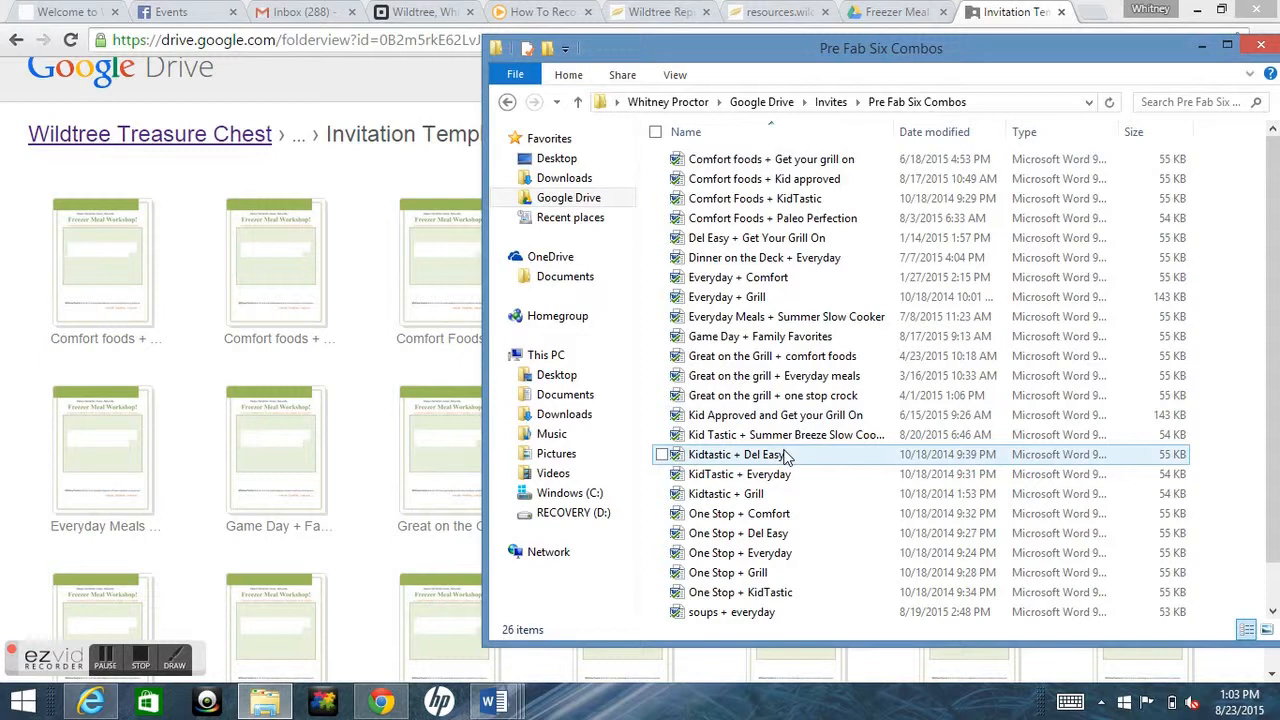
left_click(826, 318)
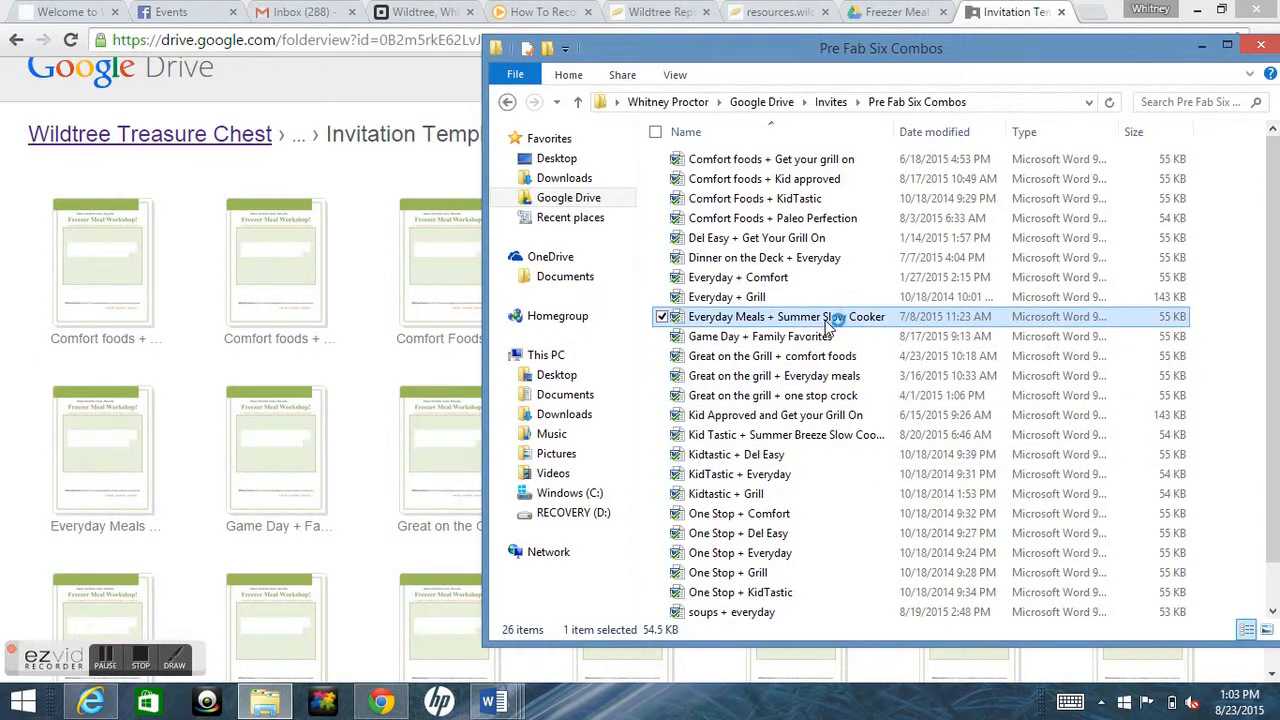
double_click(830, 318)
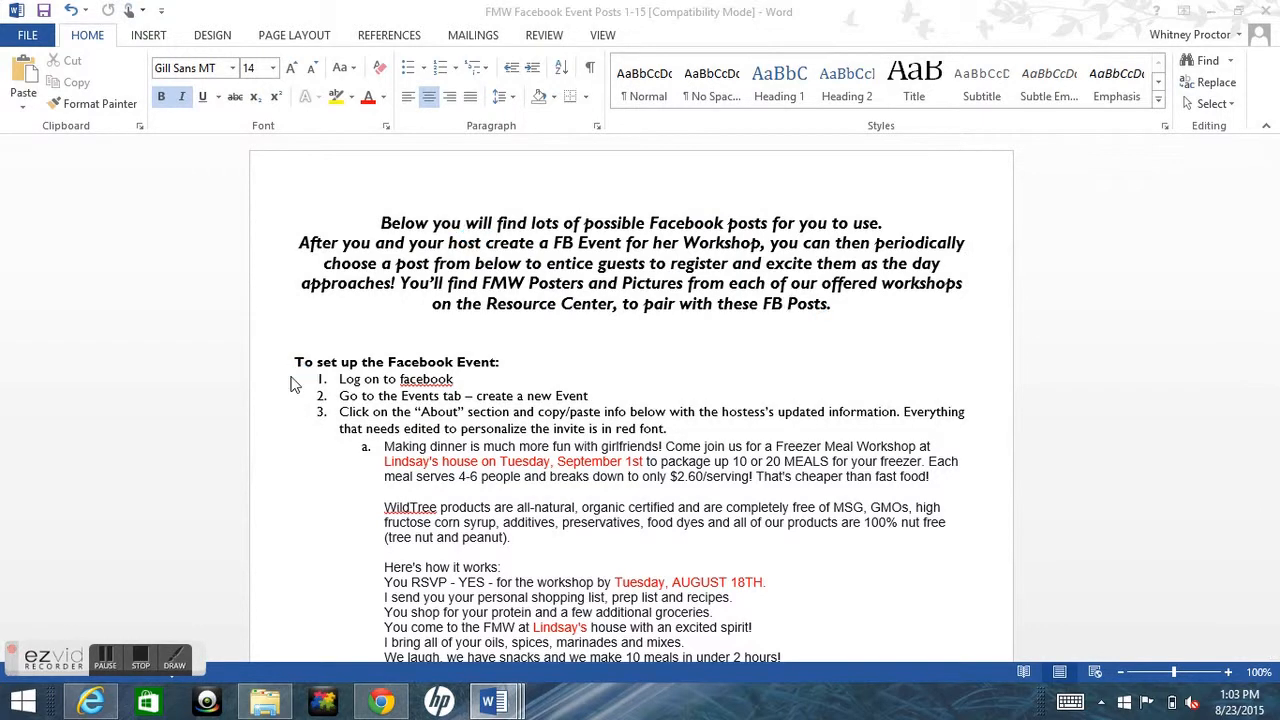
Replace the host's name in the invitation's "Reserve your spot" line with the new host's first name in possessive form.
left_click_drag(1263, 260, 1277, 382)
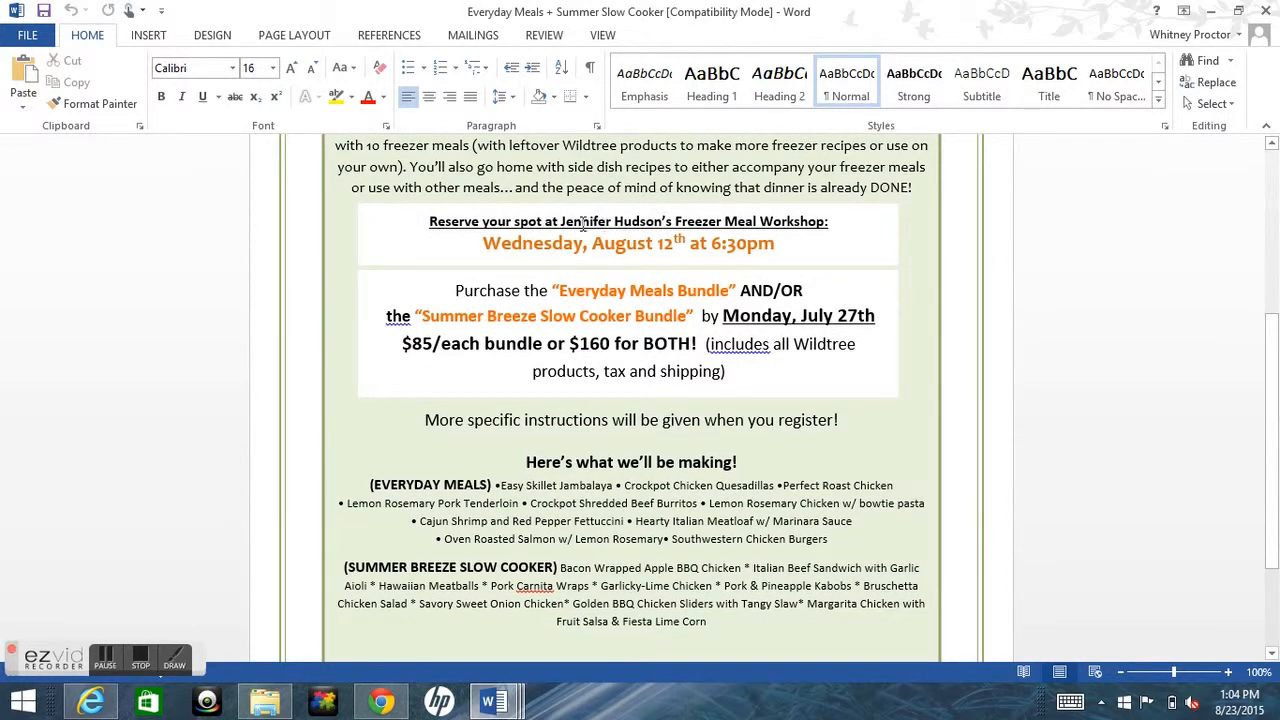
left_click(628, 216)
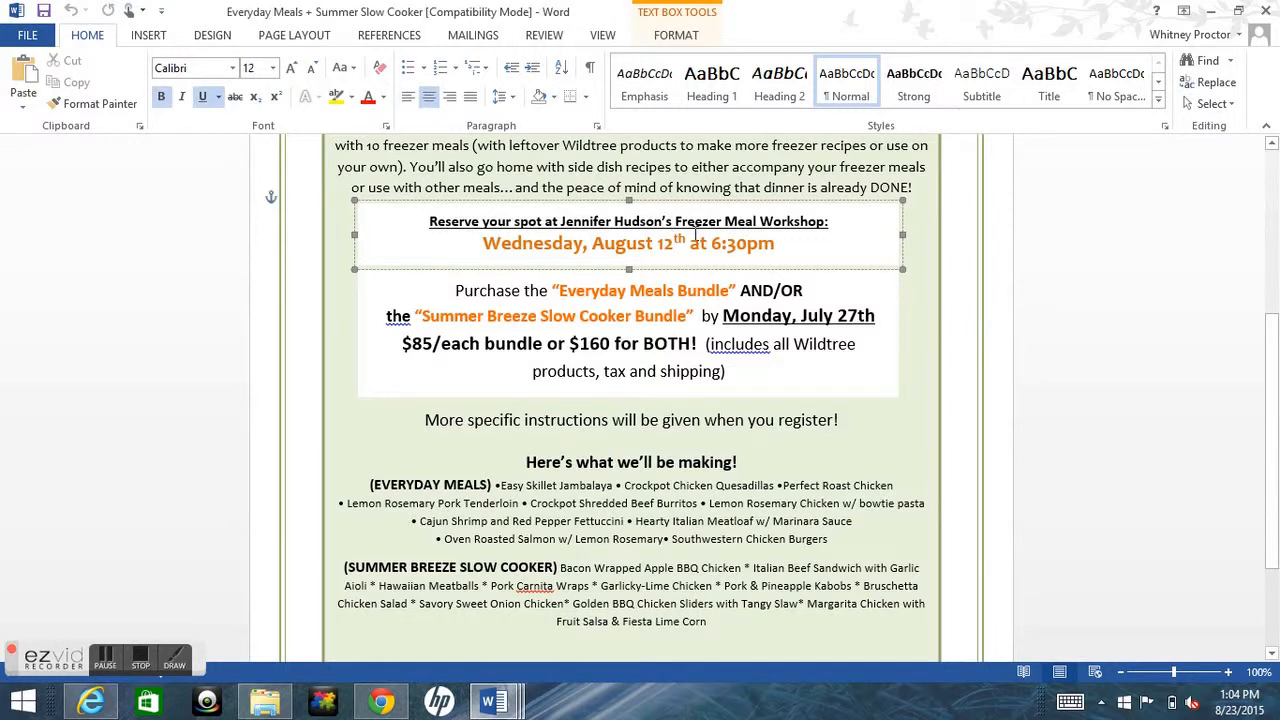
key("BackSpace")
key("BackSpace")
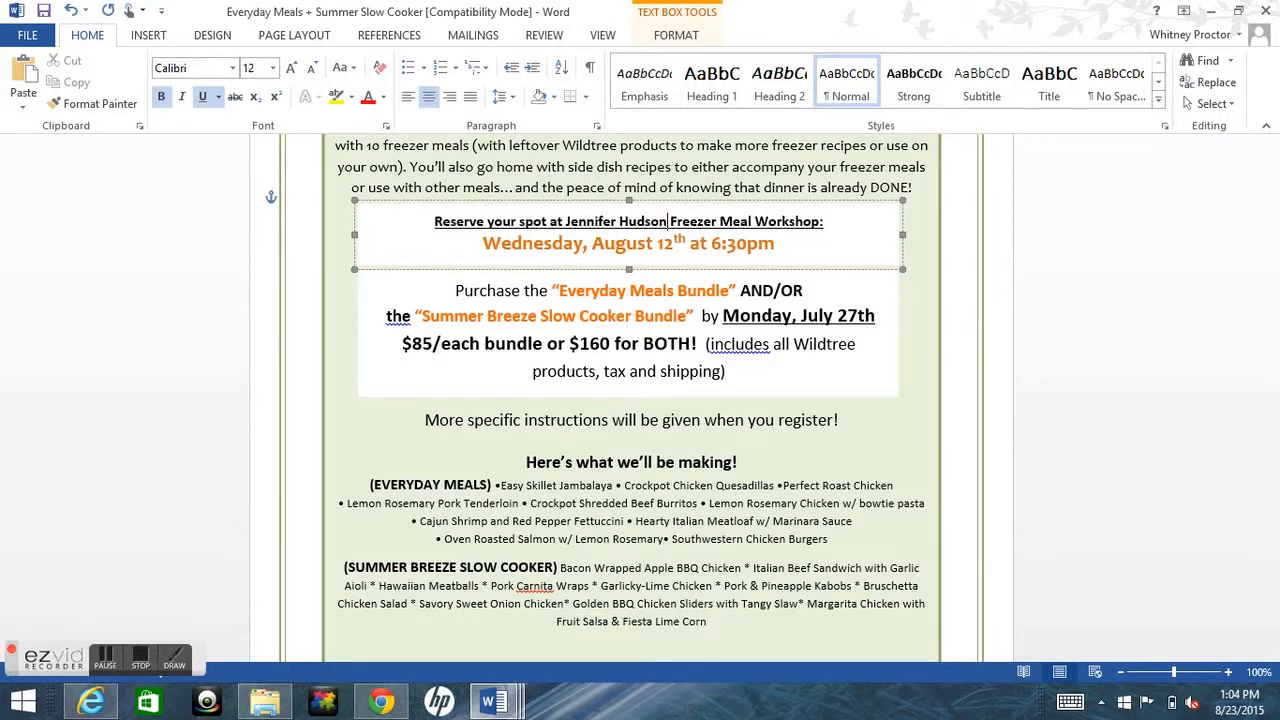
key("BackSpace")
key("BackSpace")
key("BackSpace")
key("BackSpace")
key("BackSpace")
key("BackSpace")
key("BackSpace")
key("BackSpace")
key("BackSpace")
key("BackSpace")
key("BackSpace")
key("BackSpace")
key("BackSpace")
key("BackSpace")
key("BackSpace")
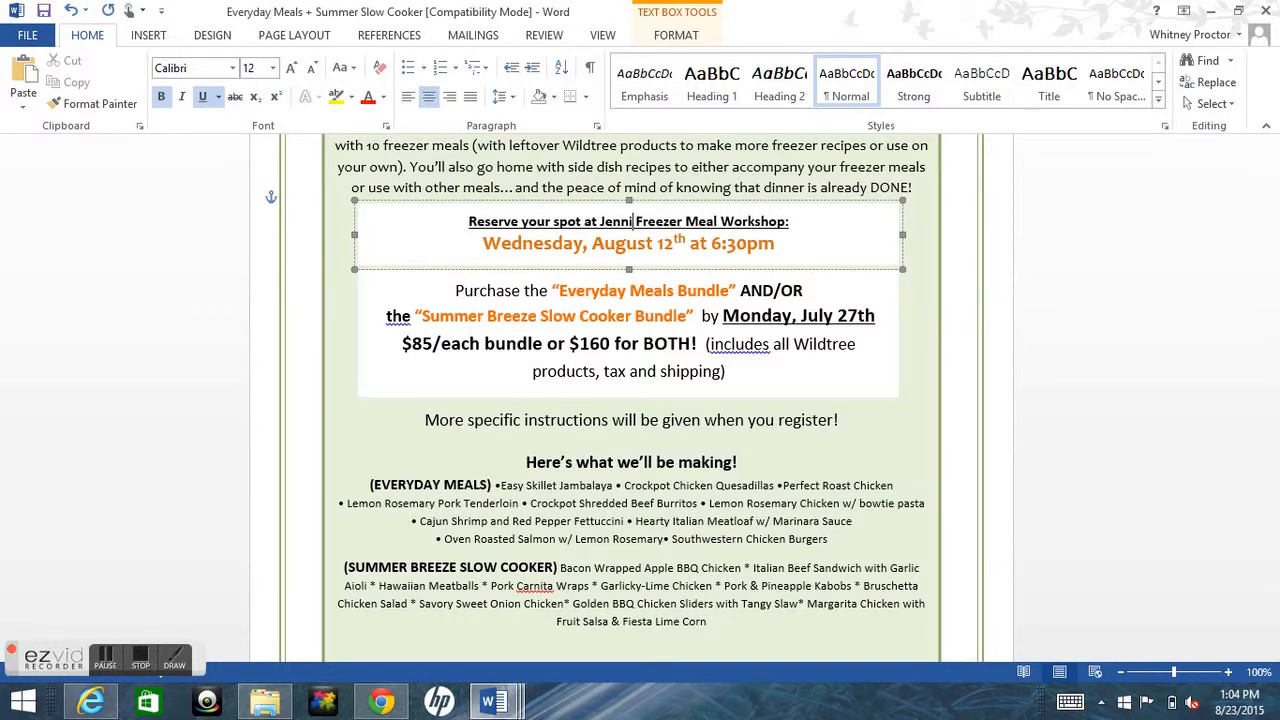
type("MIchelle's")
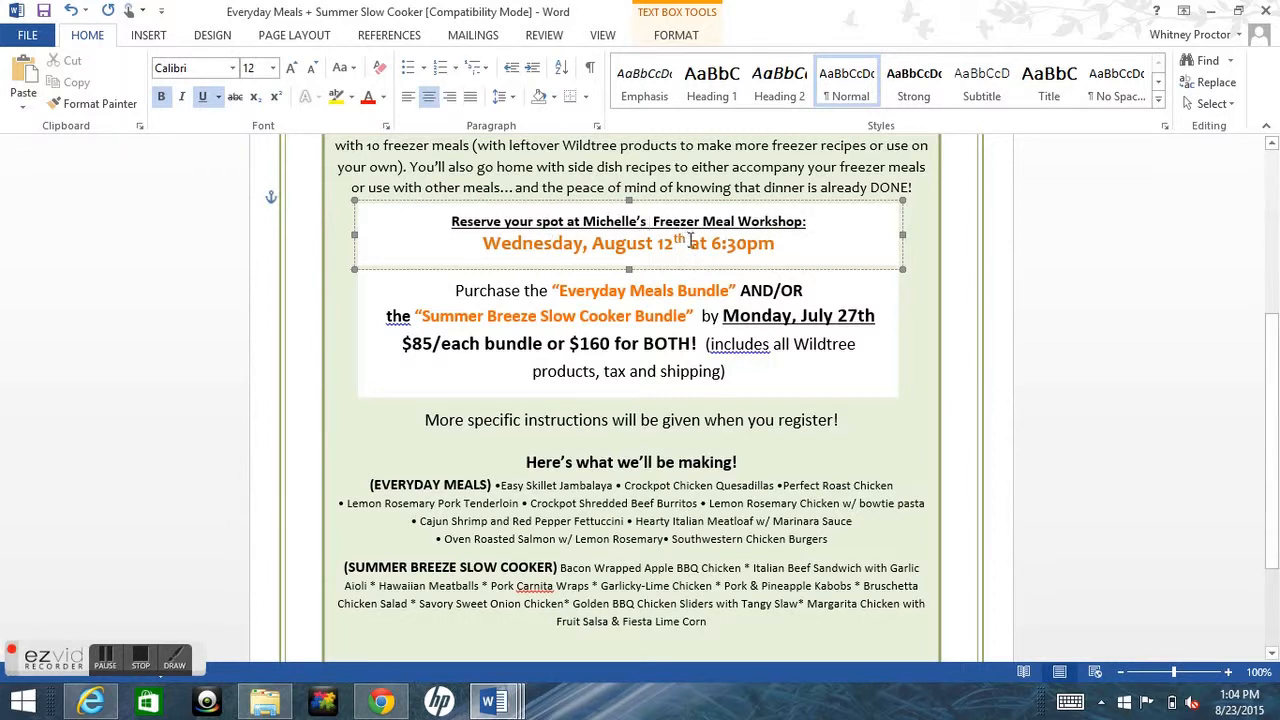
Set the workshop date to "Thursday, September 24th" and the bundle purchase deadline to "Tuesday, Sept. 8th".
left_click_drag(688, 243, 483, 244)
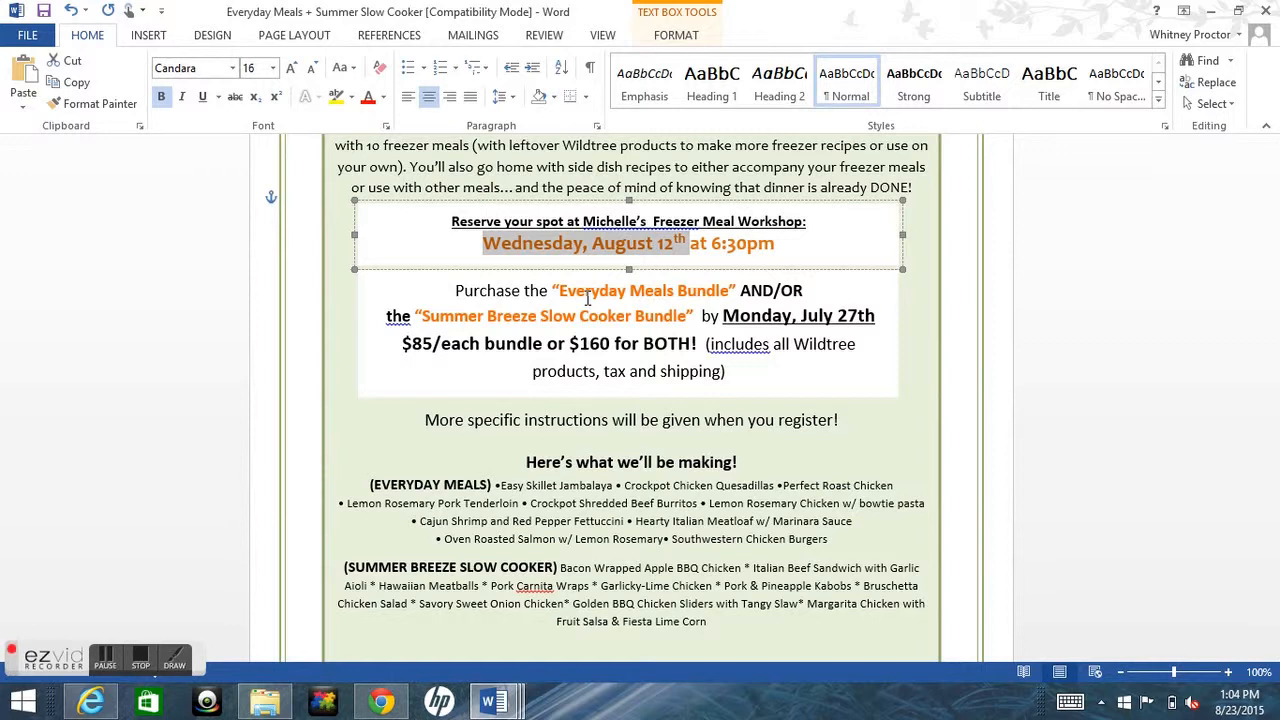
type("Thursday, September 24th")
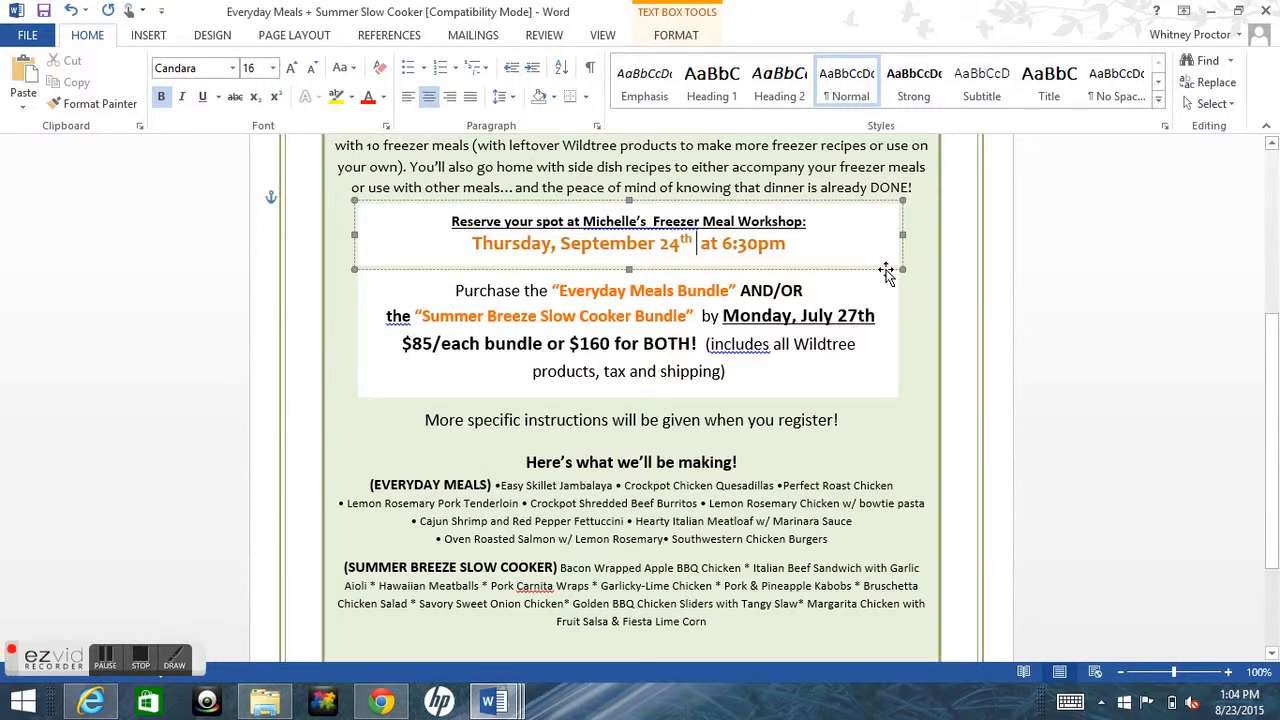
left_click_drag(884, 318, 723, 316)
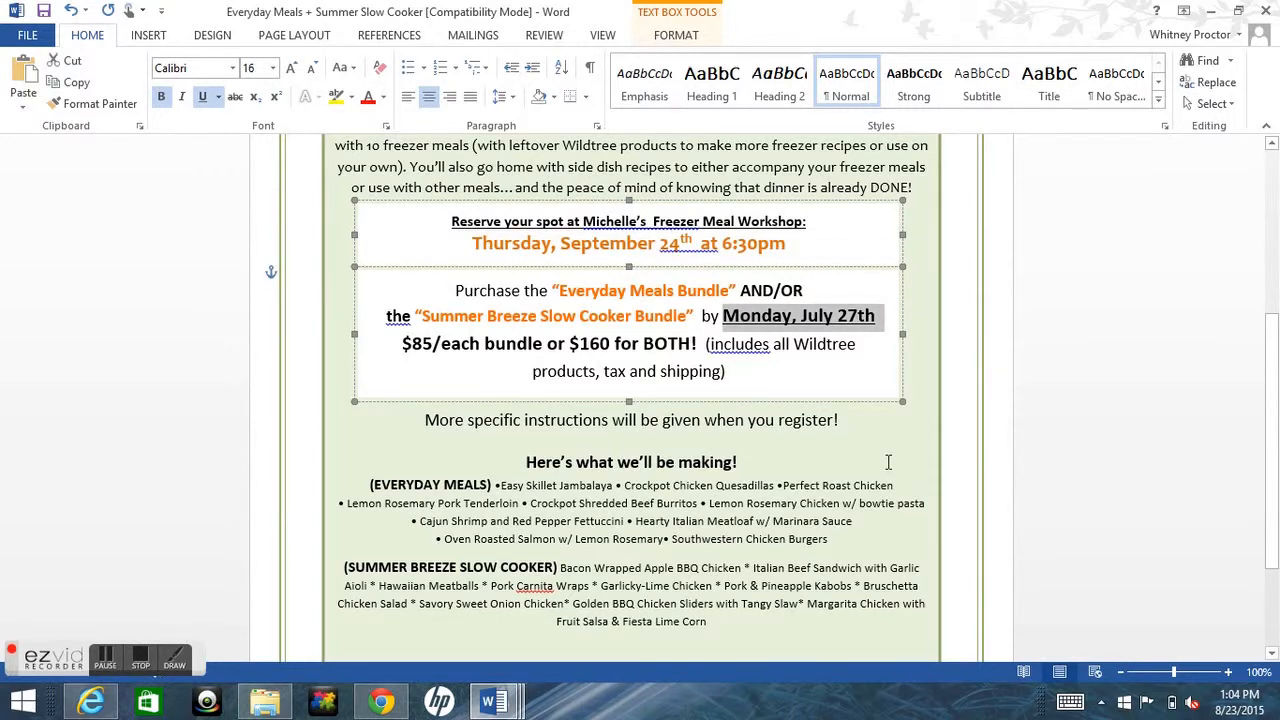
type("Tu")
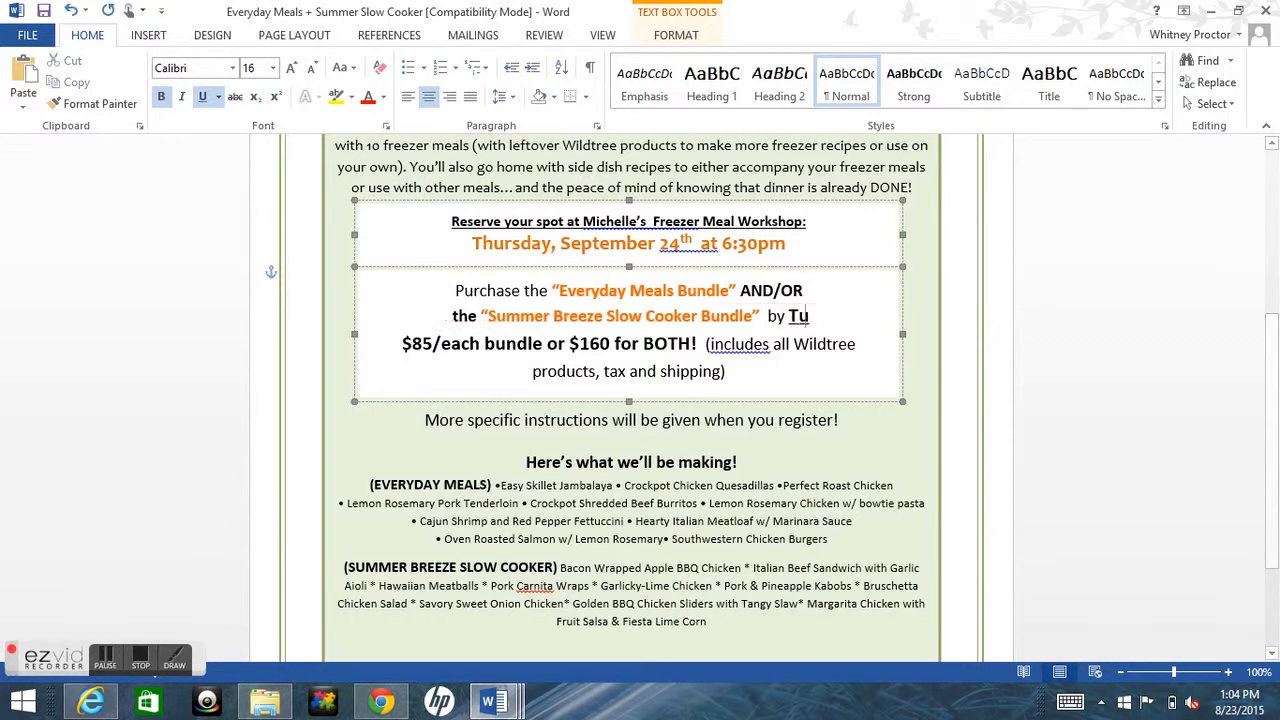
type("esday, September")
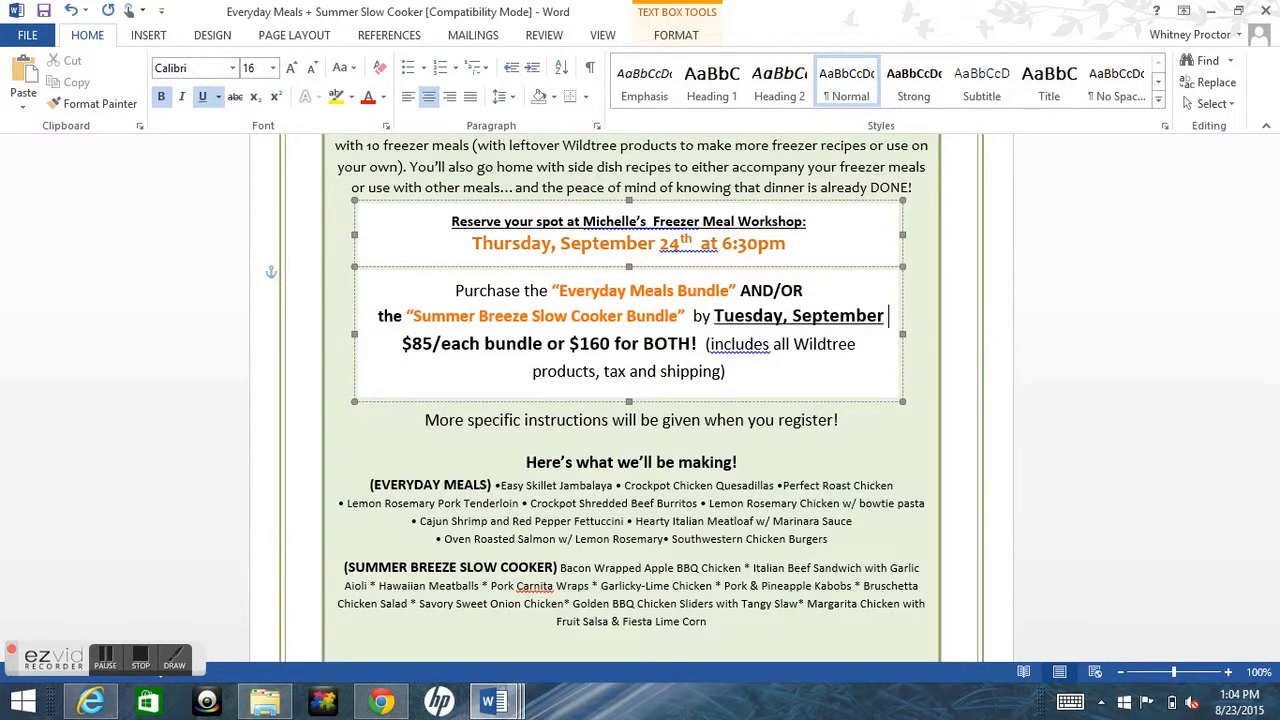
key("BackSpace")
key("BackSpace")
key("BackSpace")
key("BackSpace")
key("BackSpace")
type(". 8th")
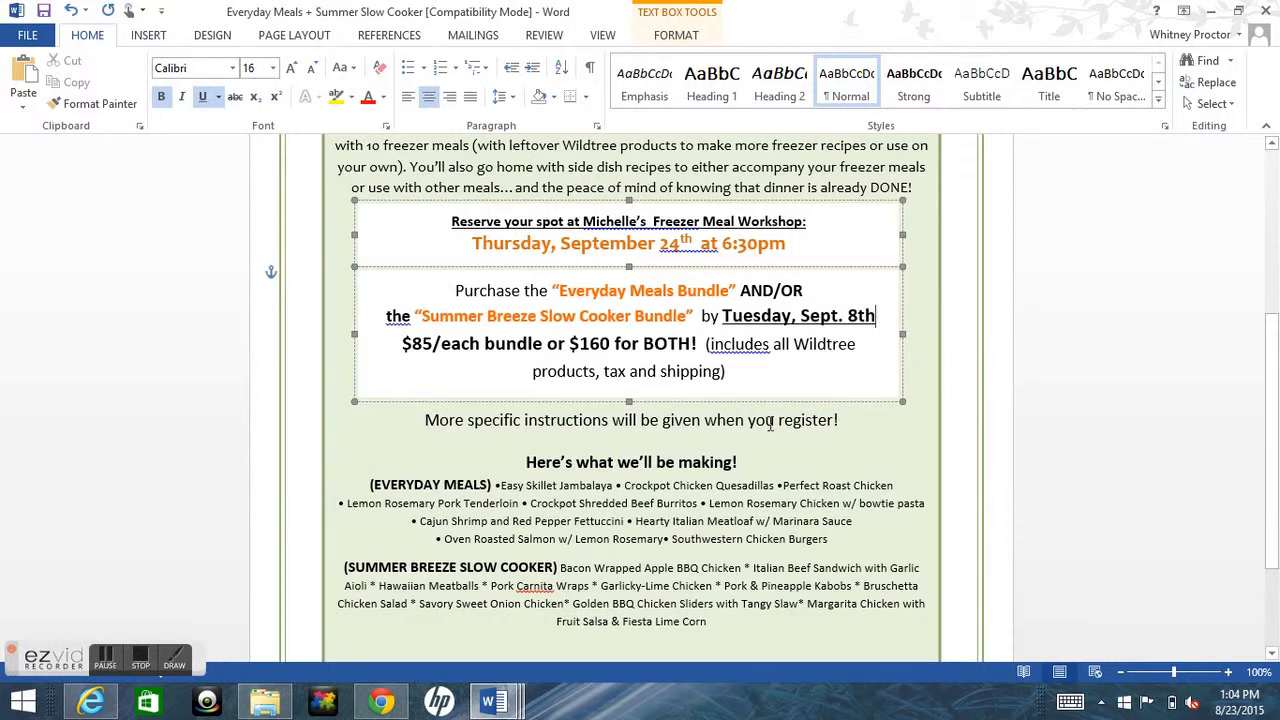
left_click(790, 445)
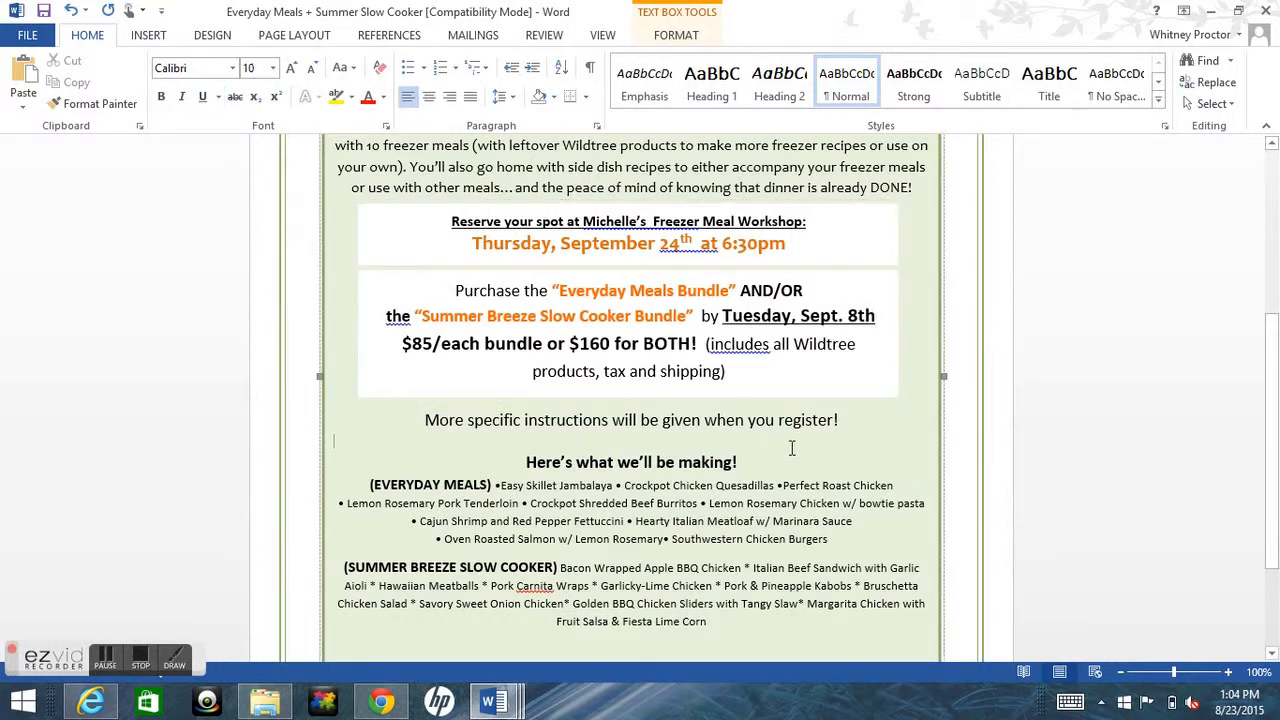
Save the invitation as a PDF in the Invites folder, named with the host's first name plus "FMW", and minimize the published PDF.
left_click(28, 35)
left_click(43, 223)
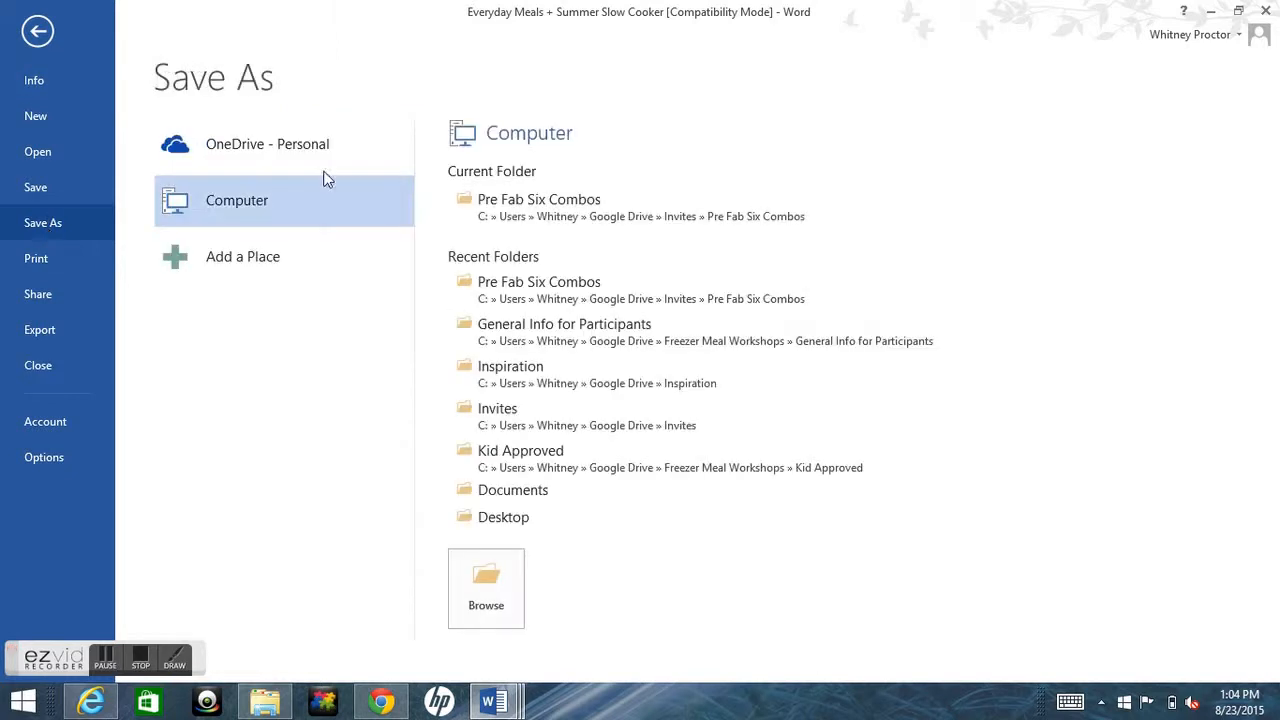
left_click(593, 212)
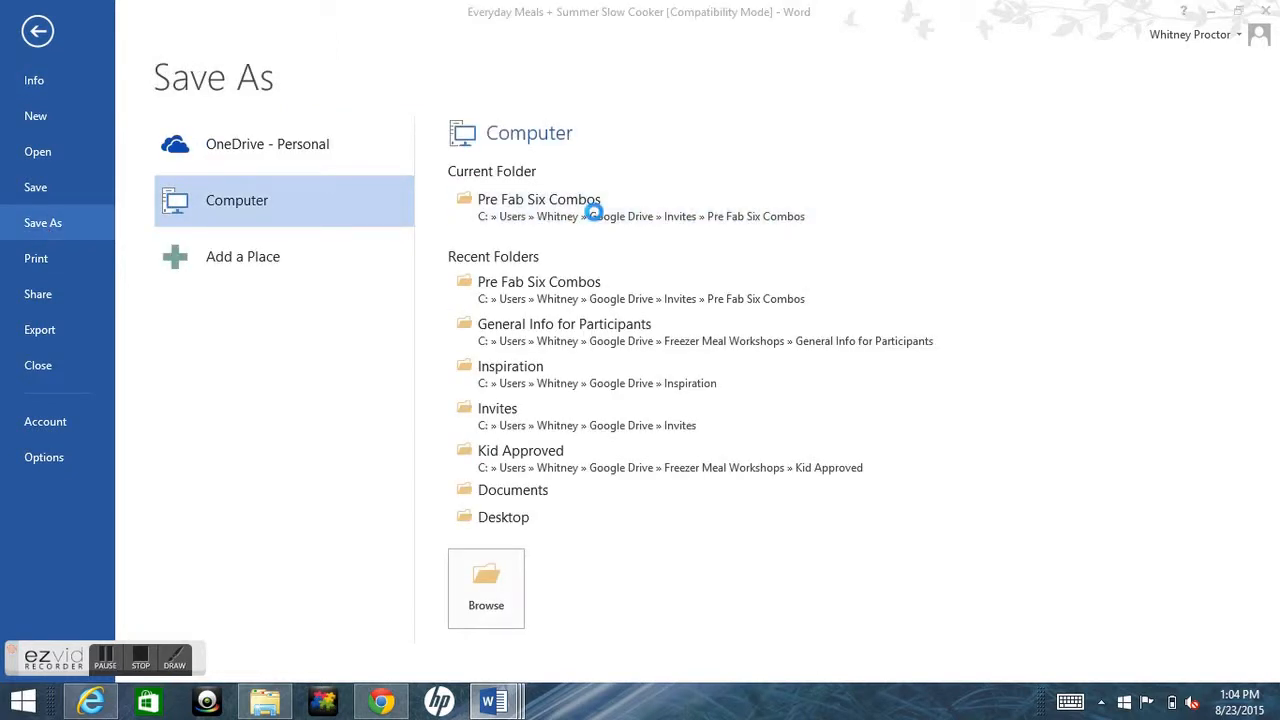
left_click(277, 505)
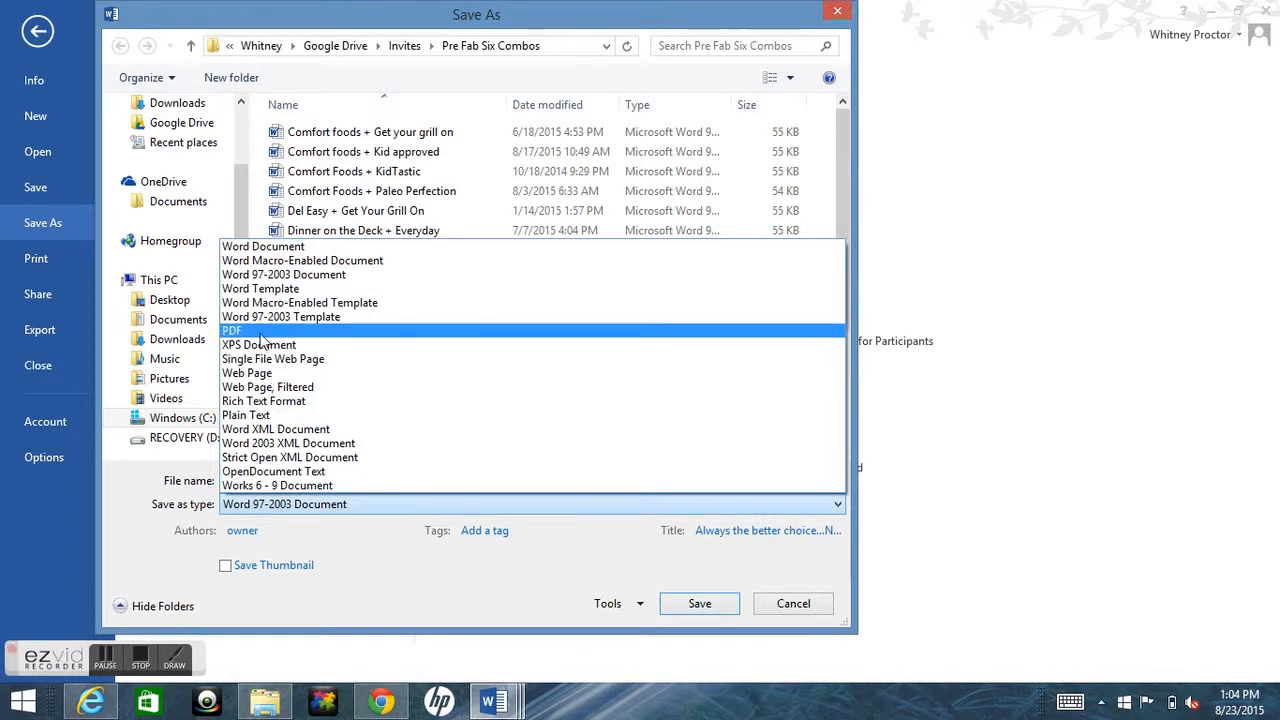
left_click(232, 331)
left_click(474, 478)
type("Michelle's FMW")
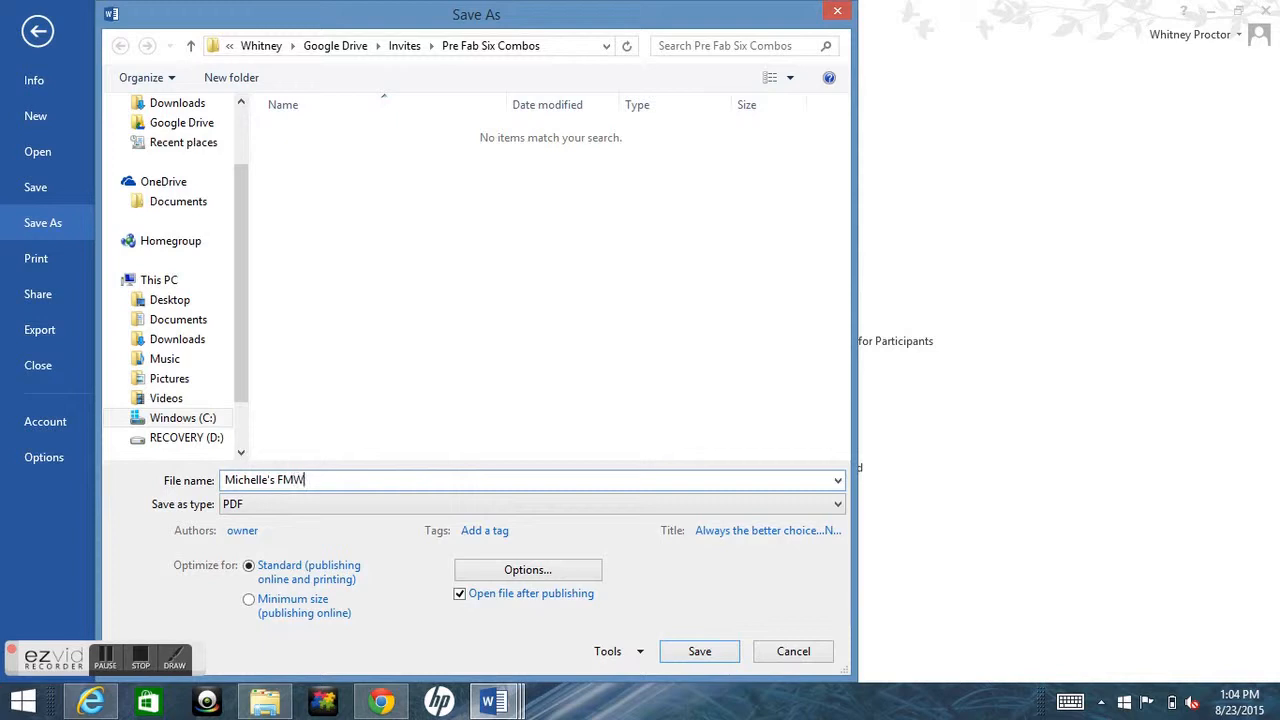
left_click(405, 46)
left_click(699, 651)
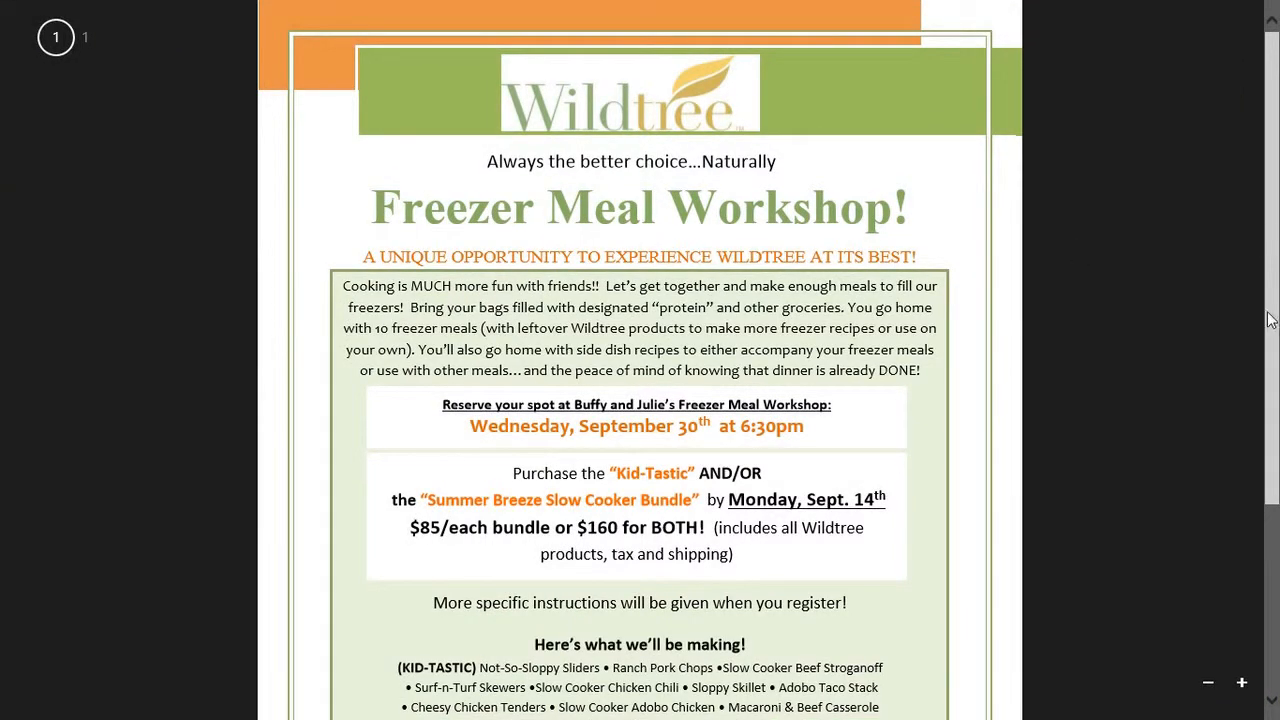
mouse_move(1238, 8)
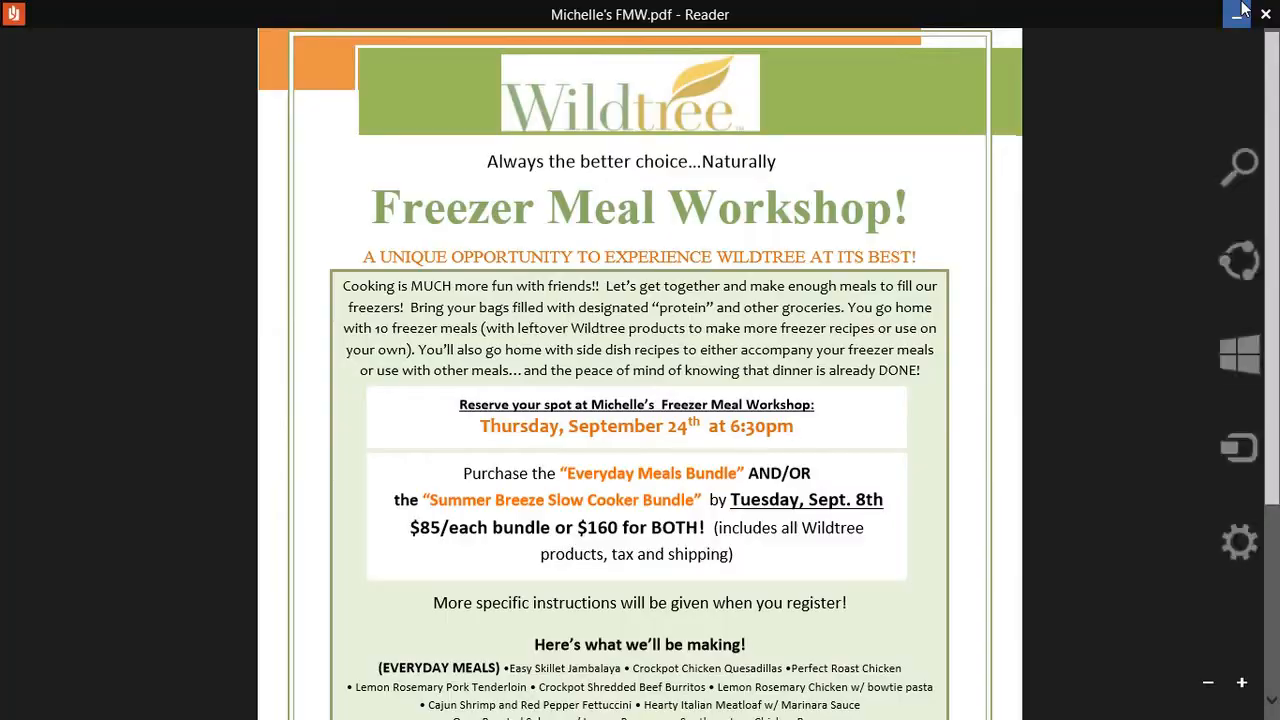
left_click(1243, 9)
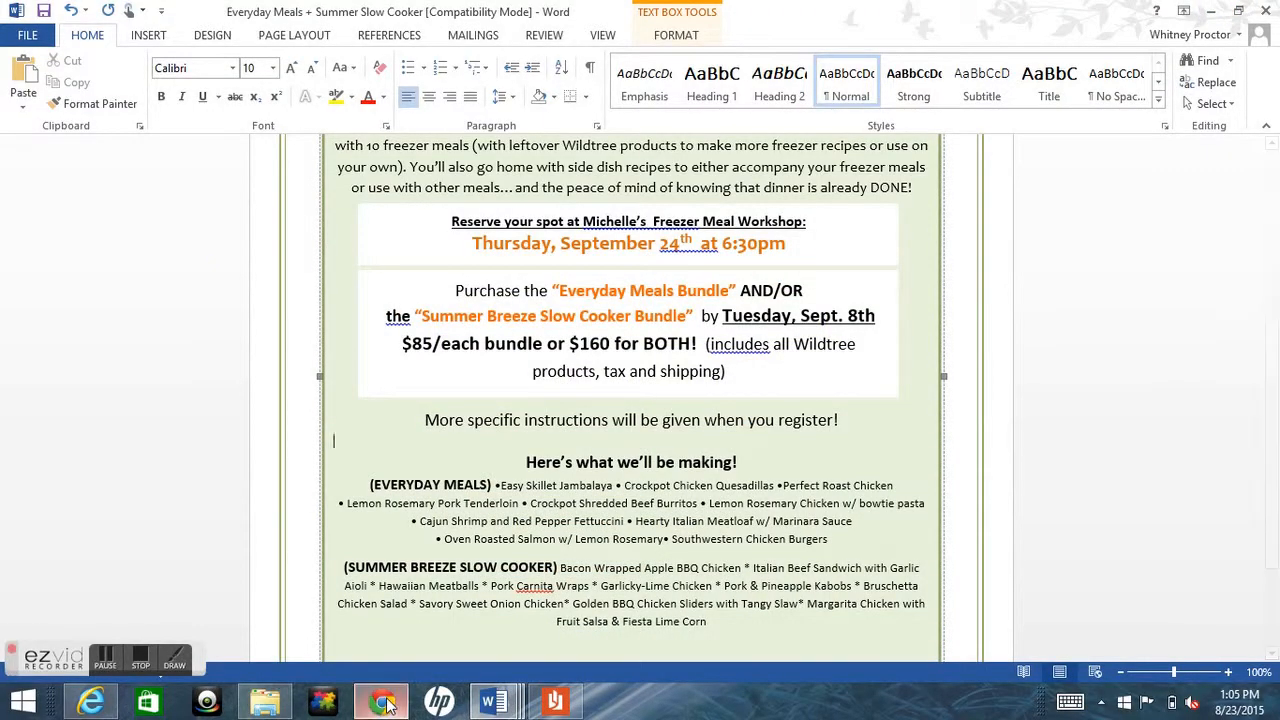
Switch to Chrome and open pdf2jpg.net in a new tab.
left_click(381, 702)
left_click(1090, 12)
type("pdf2")
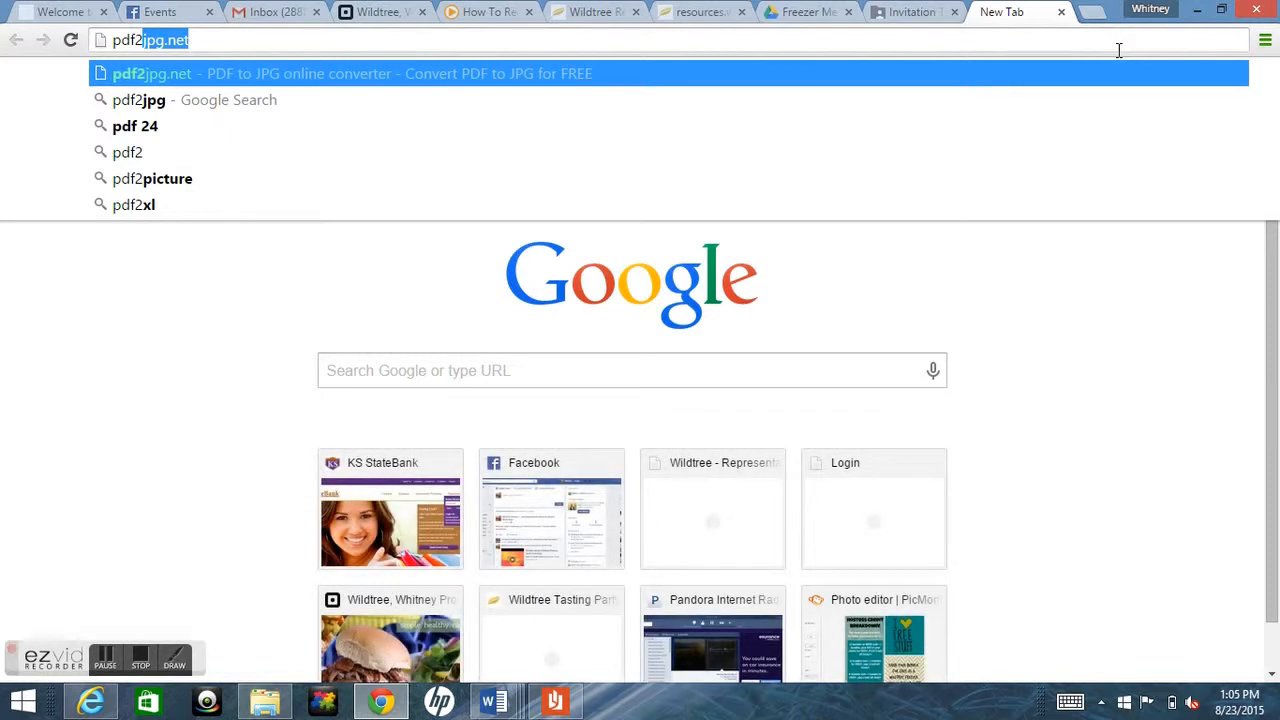
key("Return")
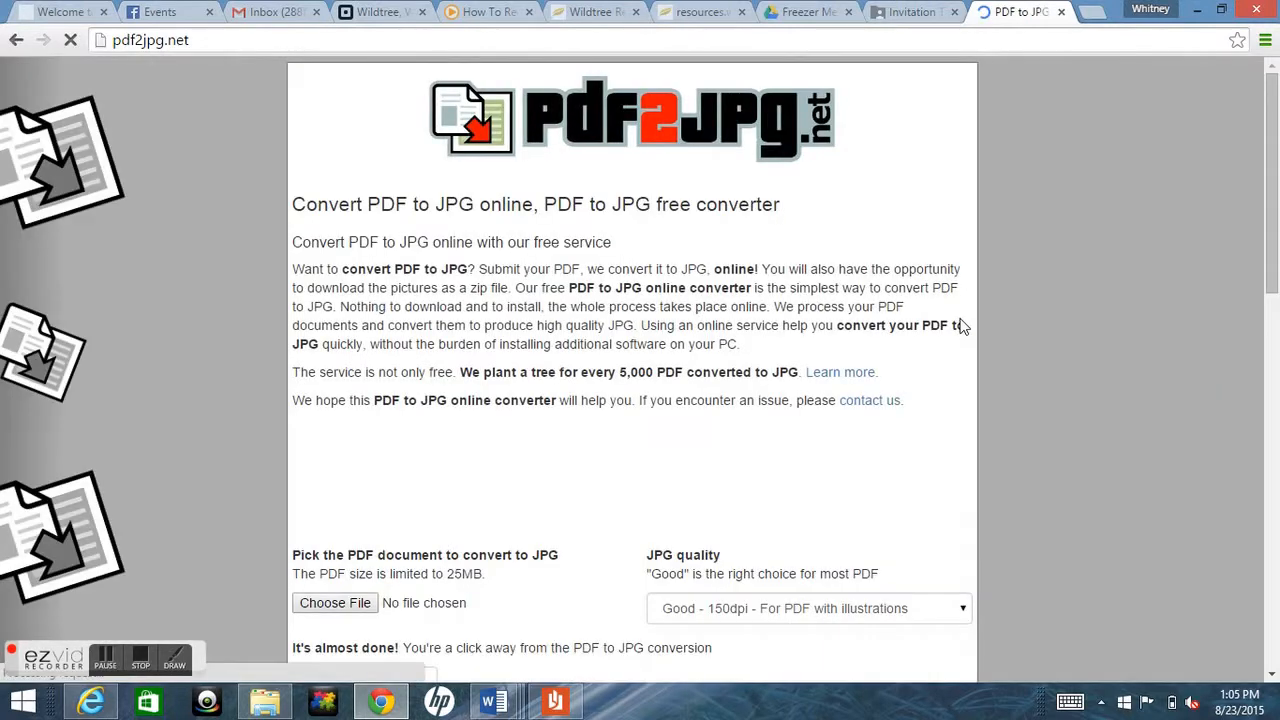
Choose the host's FMW invitation PDF from Google Drive's Invites folder as the file to convert to JPG.
left_click_drag(1275, 110, 1276, 191)
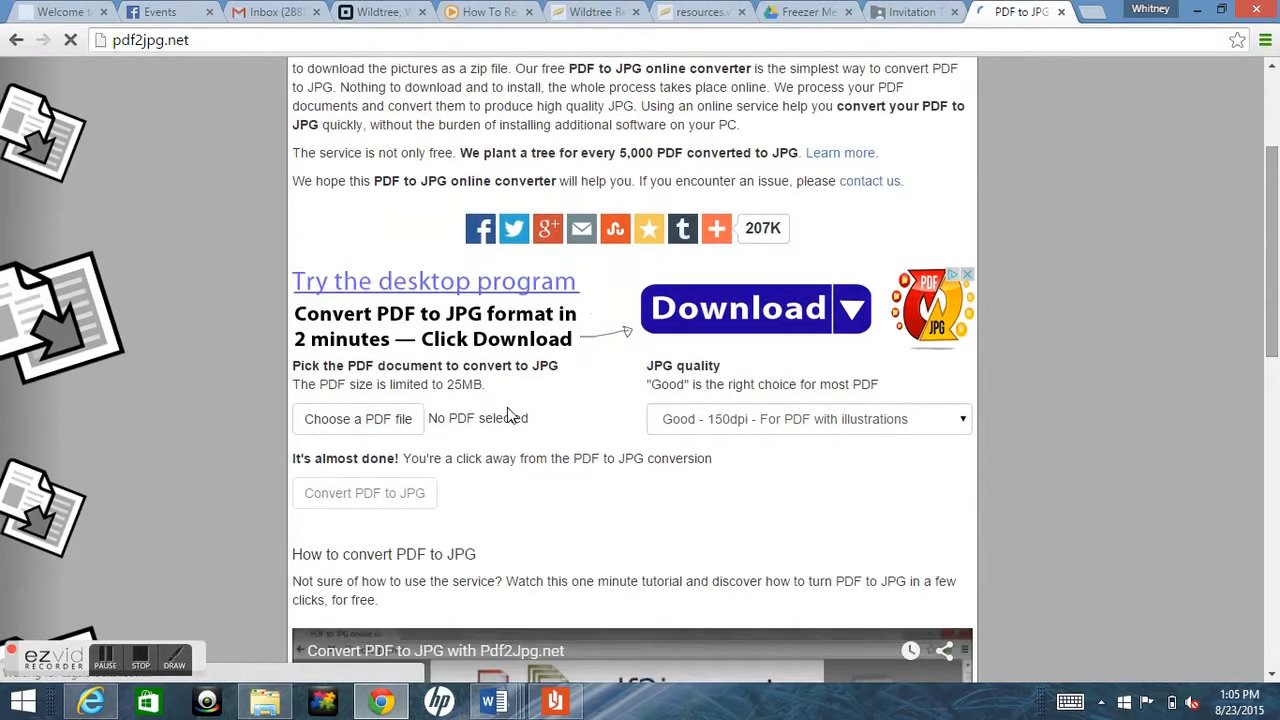
left_click(407, 421)
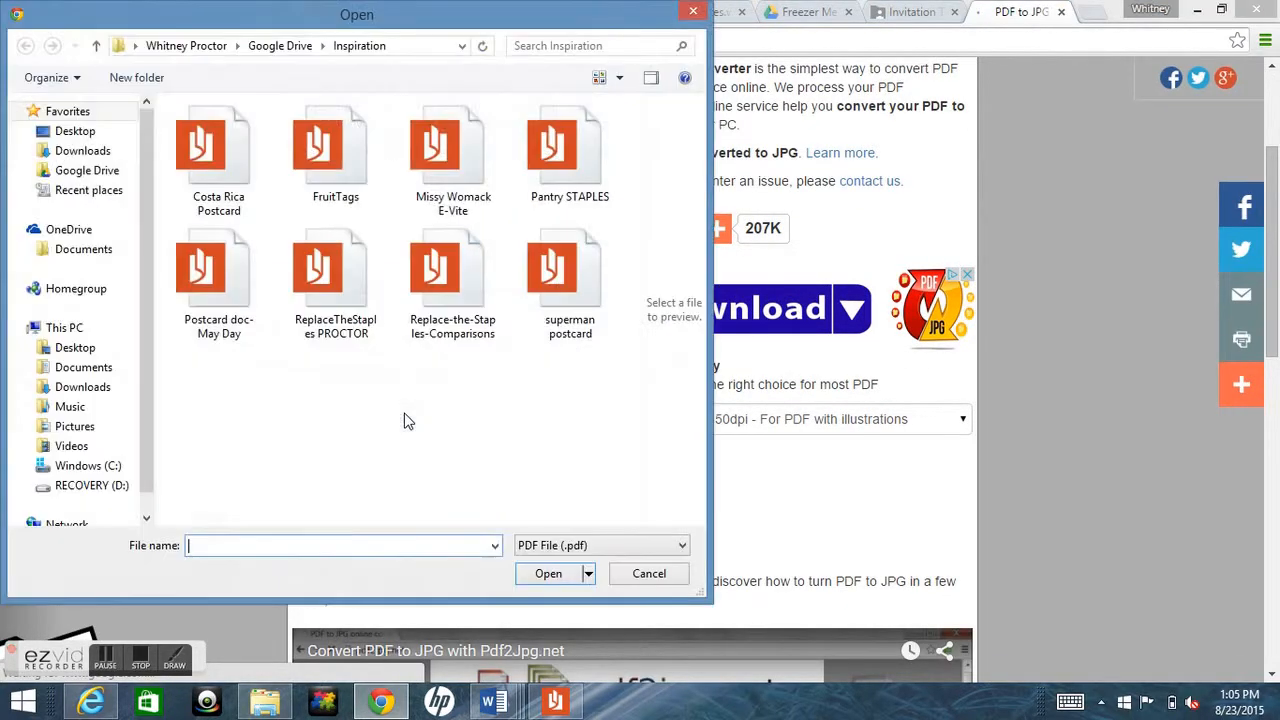
left_click(270, 50)
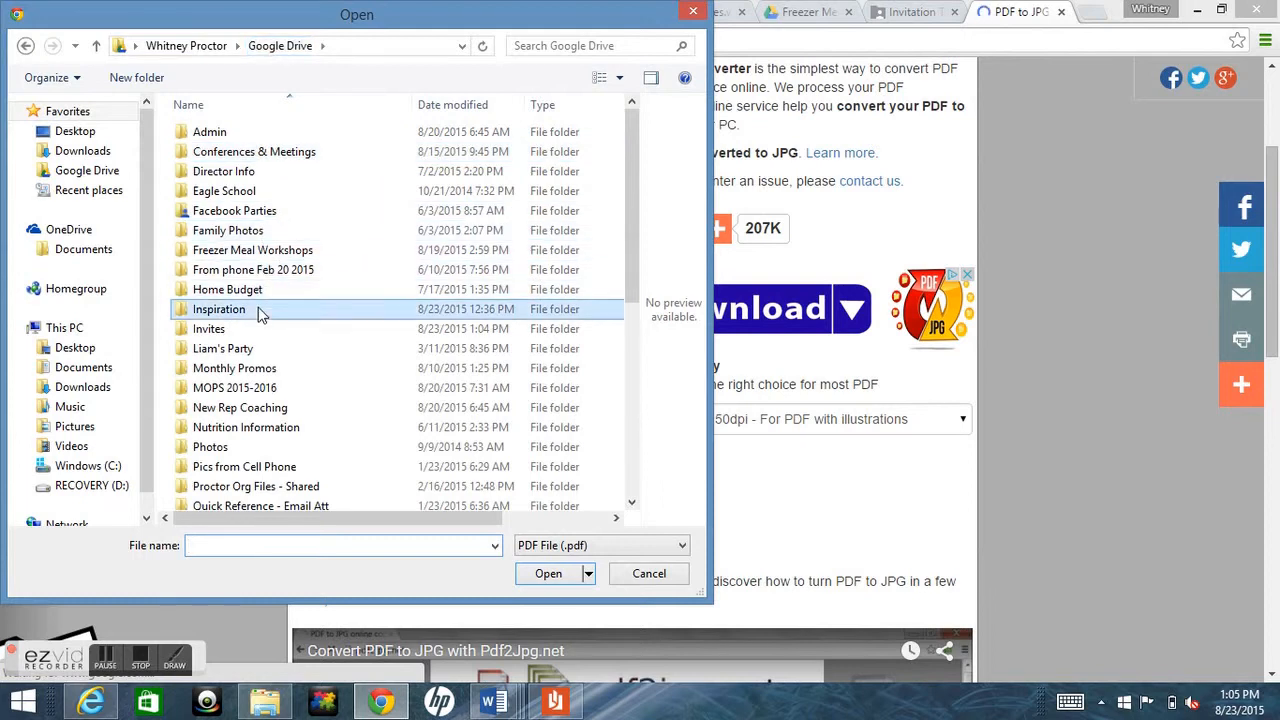
double_click(254, 332)
left_click(265, 388)
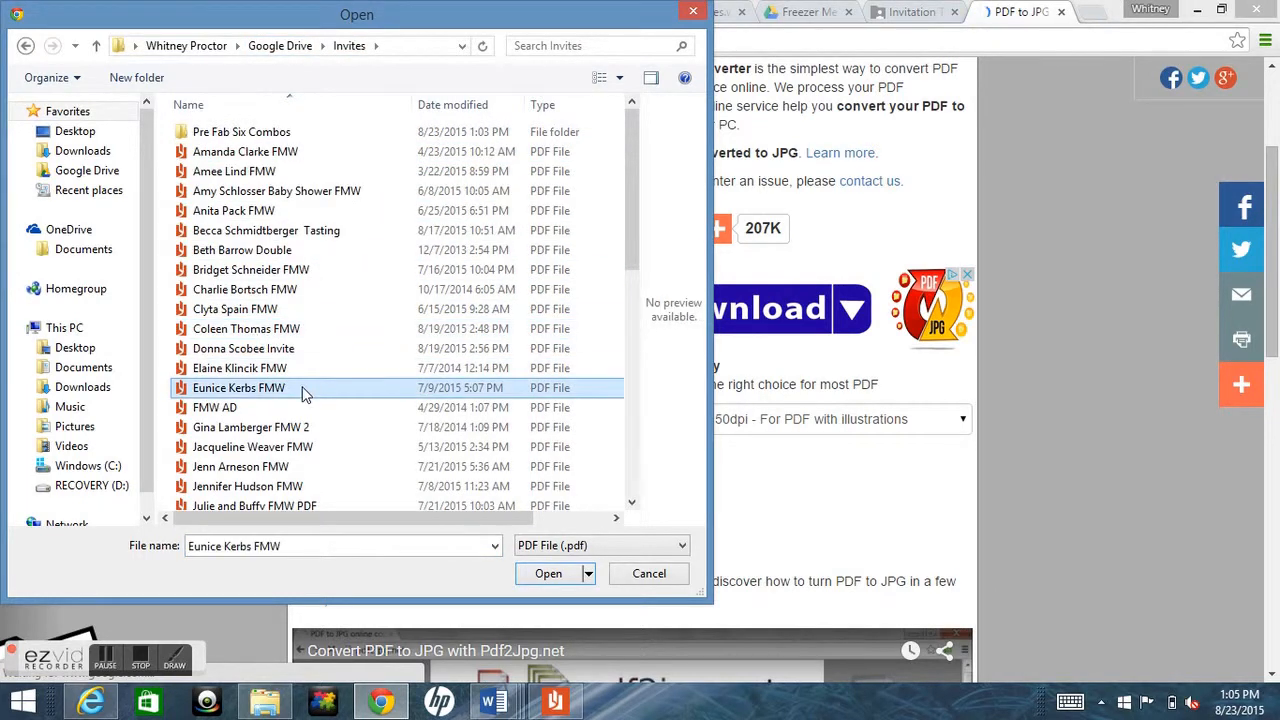
scroll(265, 390, "down", 5)
left_click(265, 223)
double_click(271, 245)
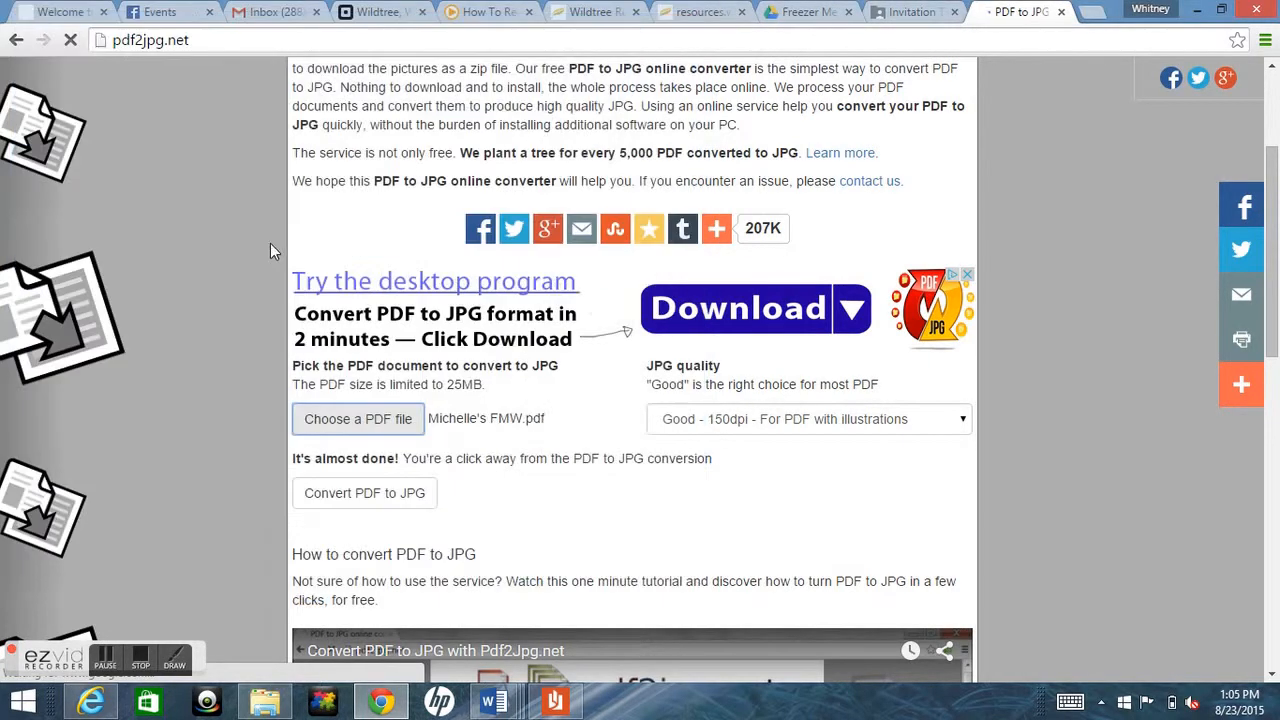
Convert the chosen PDF to JPG, download the page 1 picture, and open the downloaded image to check it.
left_click(369, 494)
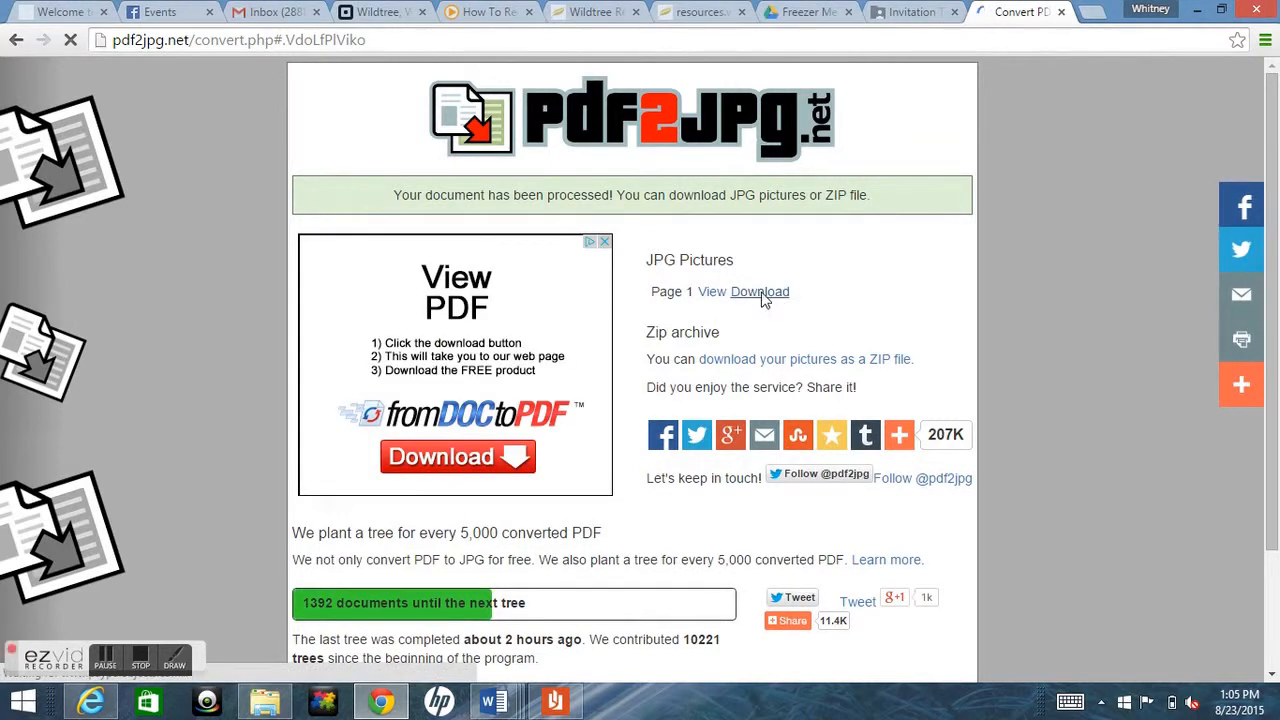
left_click(760, 292)
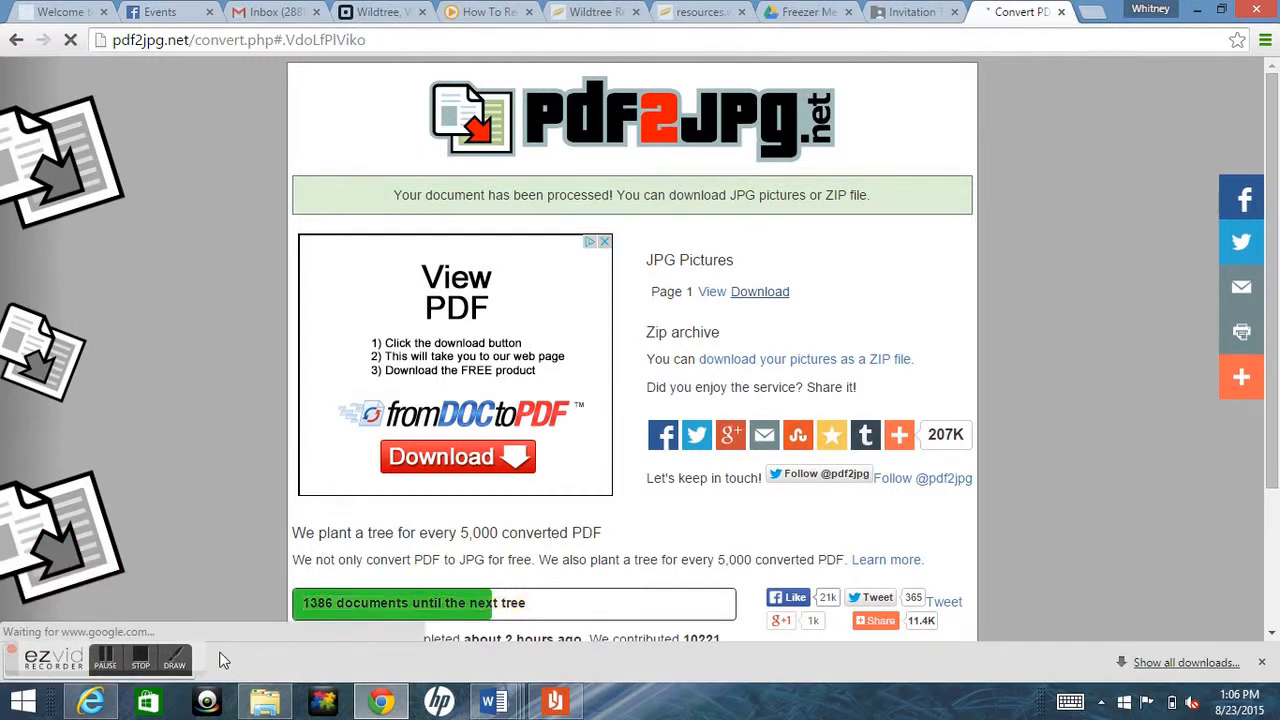
left_click_drag(15, 660, 33, 463)
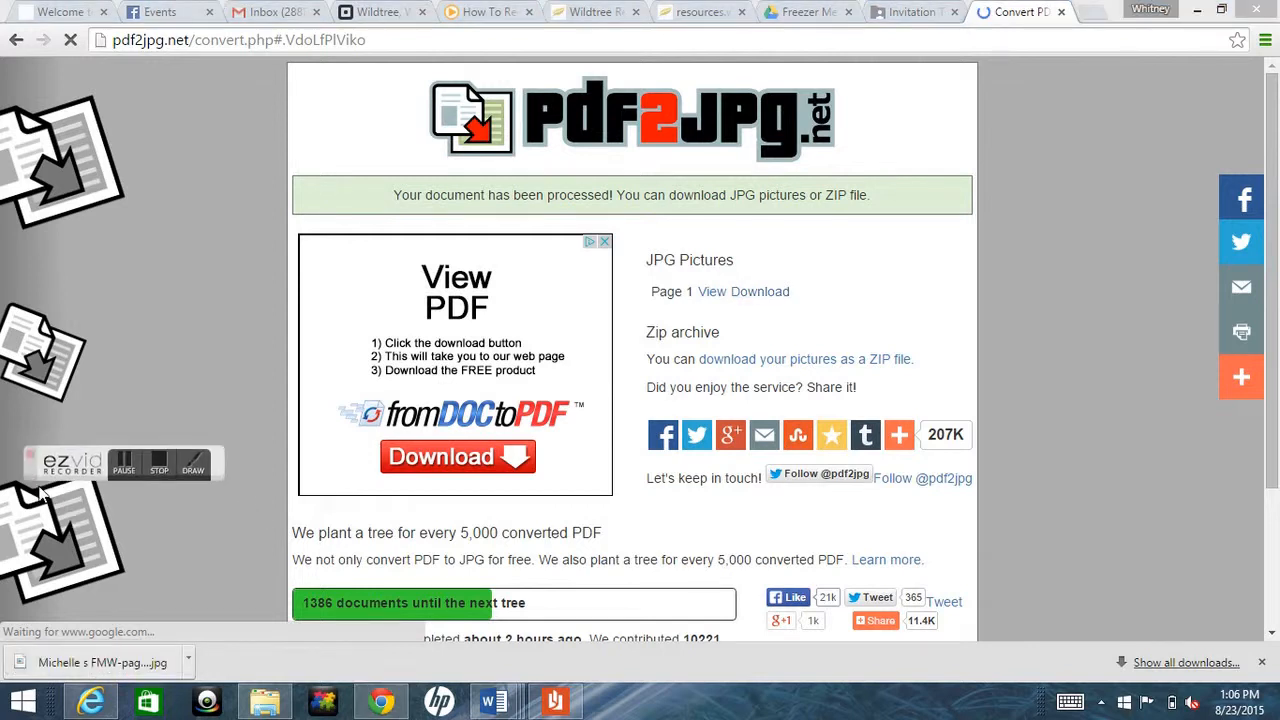
left_click(66, 668)
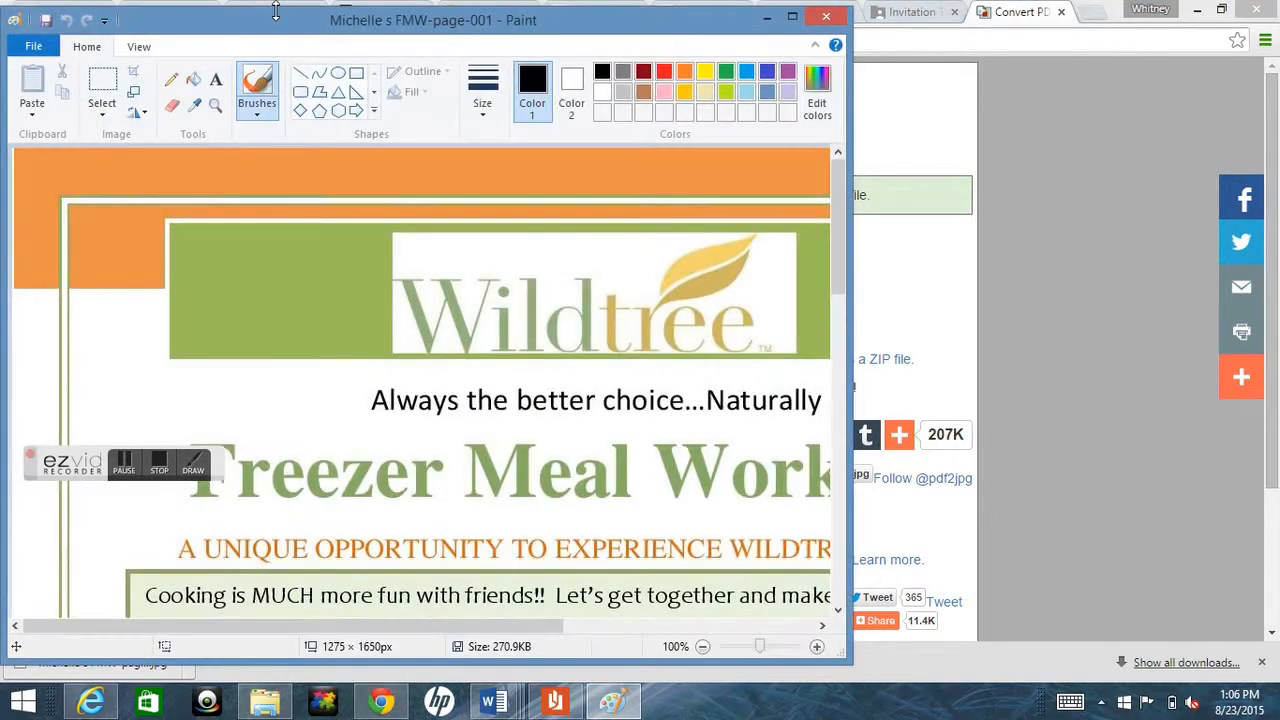
left_click_drag(840, 220, 862, 464)
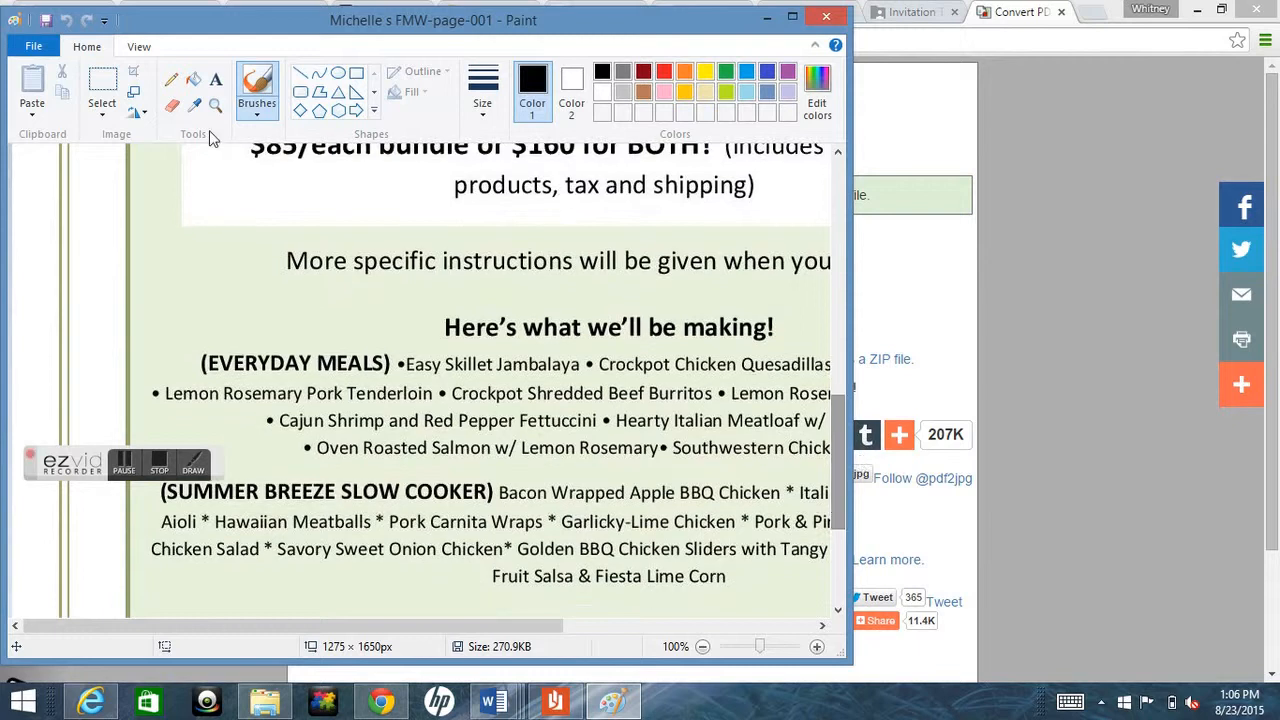
Save the image as a JPEG in Google Drive's Invites folder, named with the host's first name plus "FMW-Text Image", and close Paint.
left_click(38, 47)
left_click(78, 203)
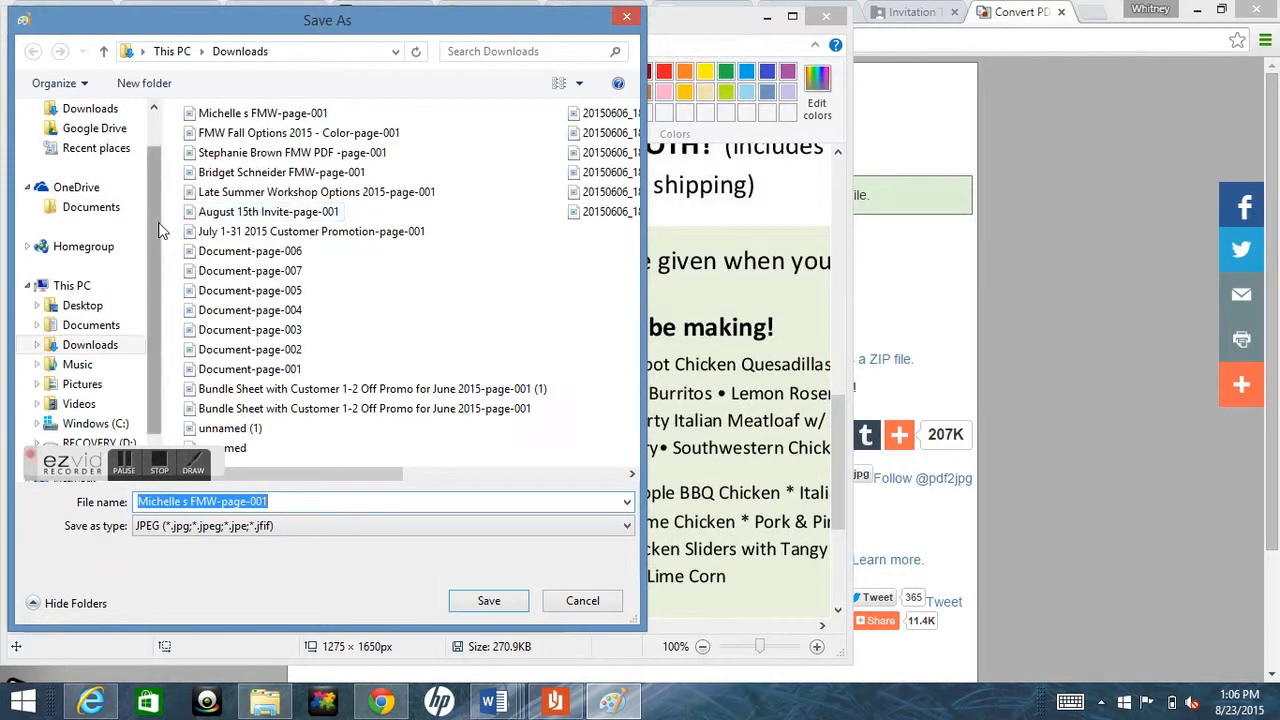
scroll(115, 150, "up", 1)
left_click(94, 176)
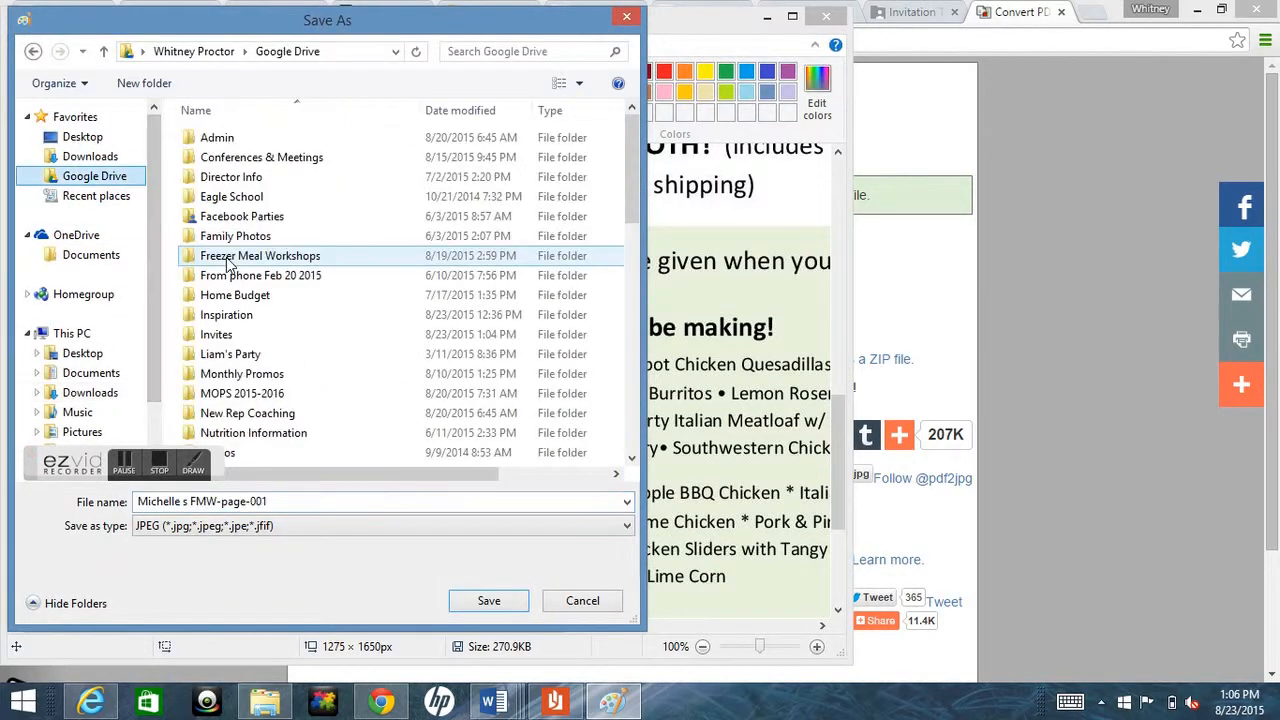
left_click(249, 338)
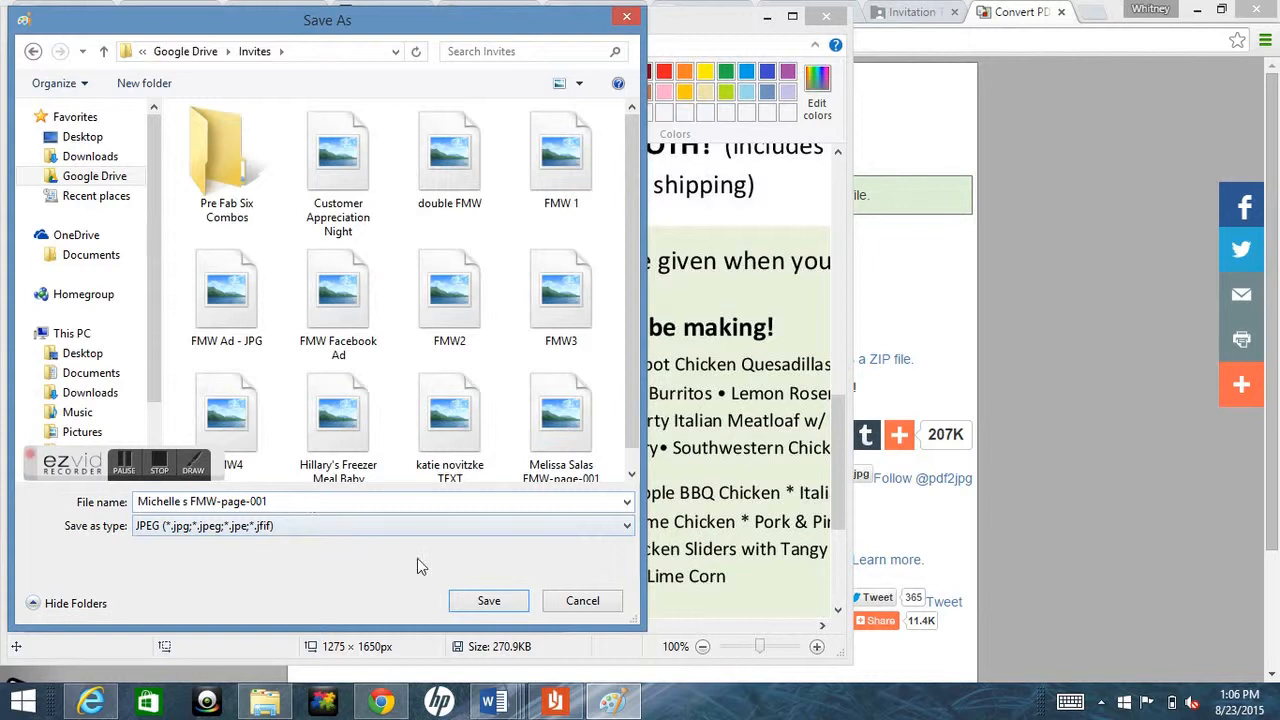
left_click(286, 502)
key("BackSpace")
key("BackSpace")
key("BackSpace")
key("BackSpace")
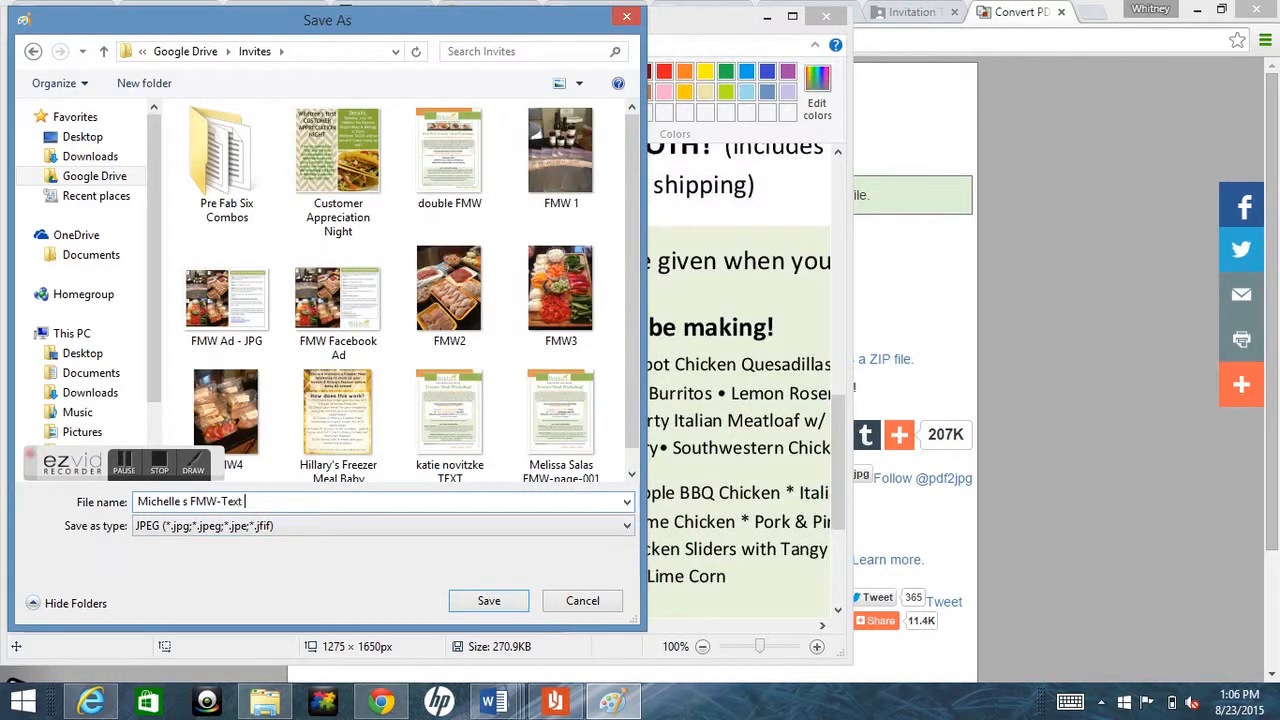
left_click(486, 601)
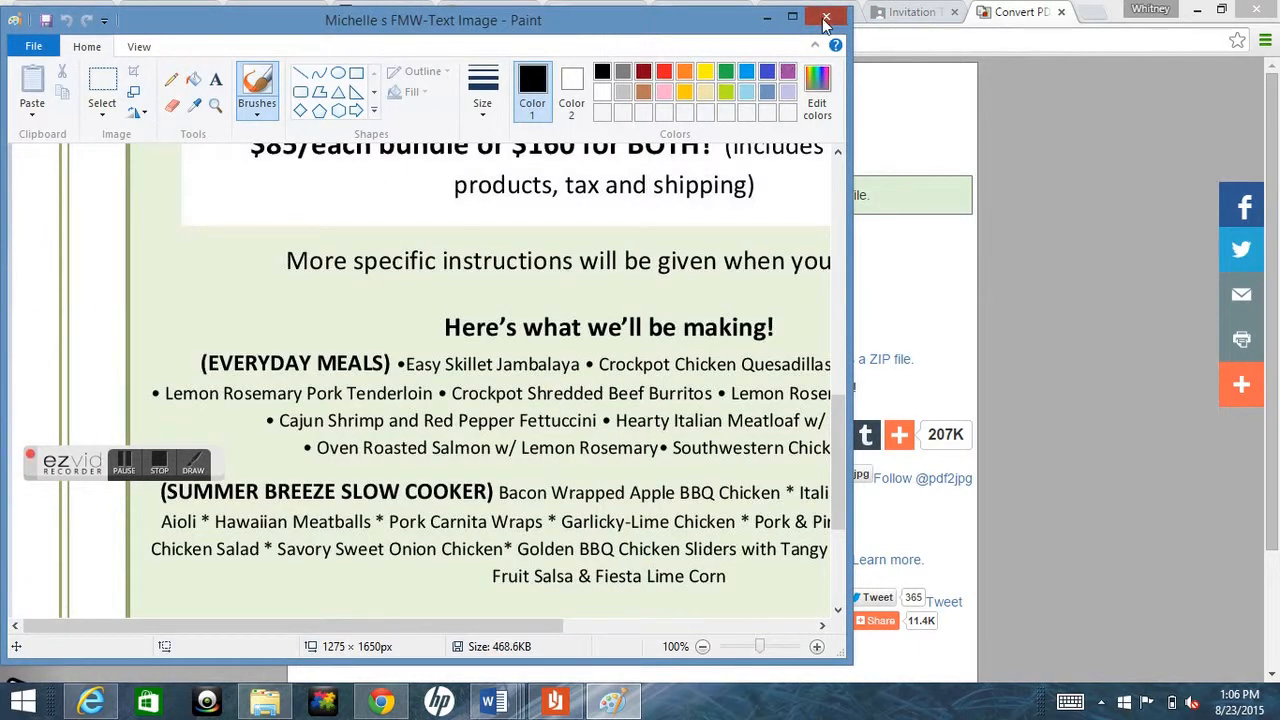
left_click(825, 19)
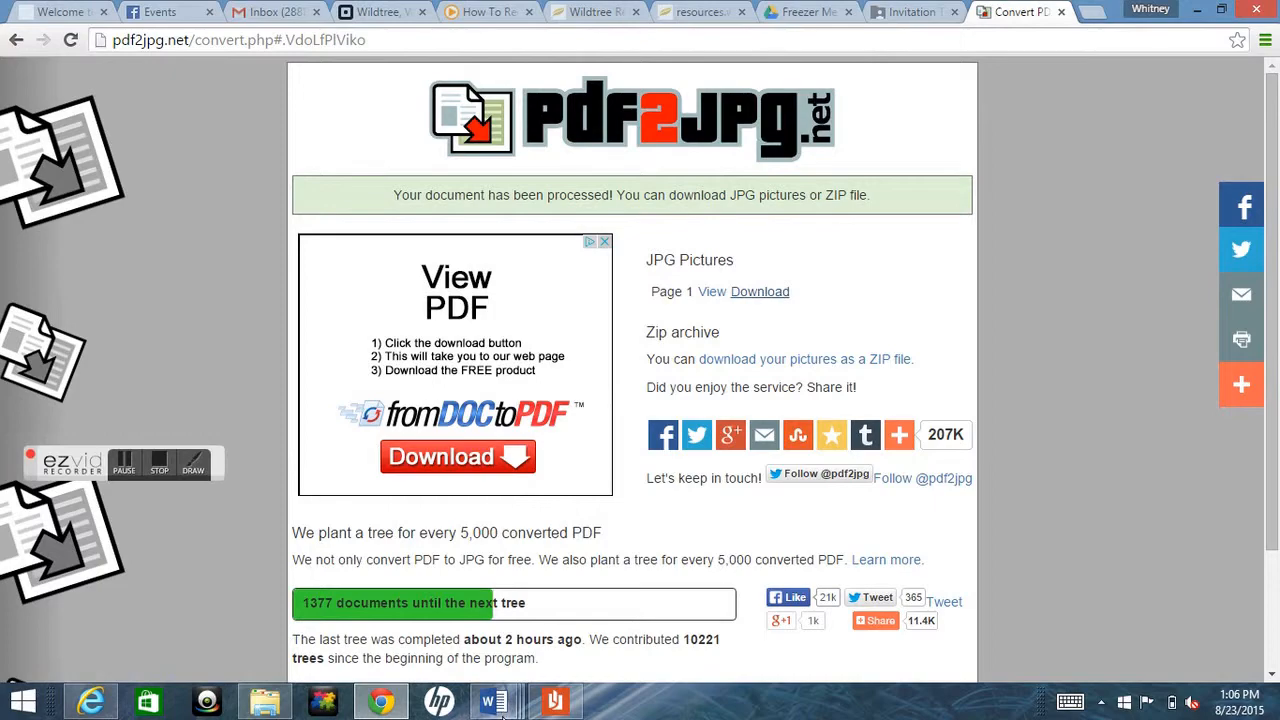
Switch to the FMW Prefab Emails document in Word and copy Host Email #1 from its greeting through the cost savings comparison table.
mouse_move(494, 702)
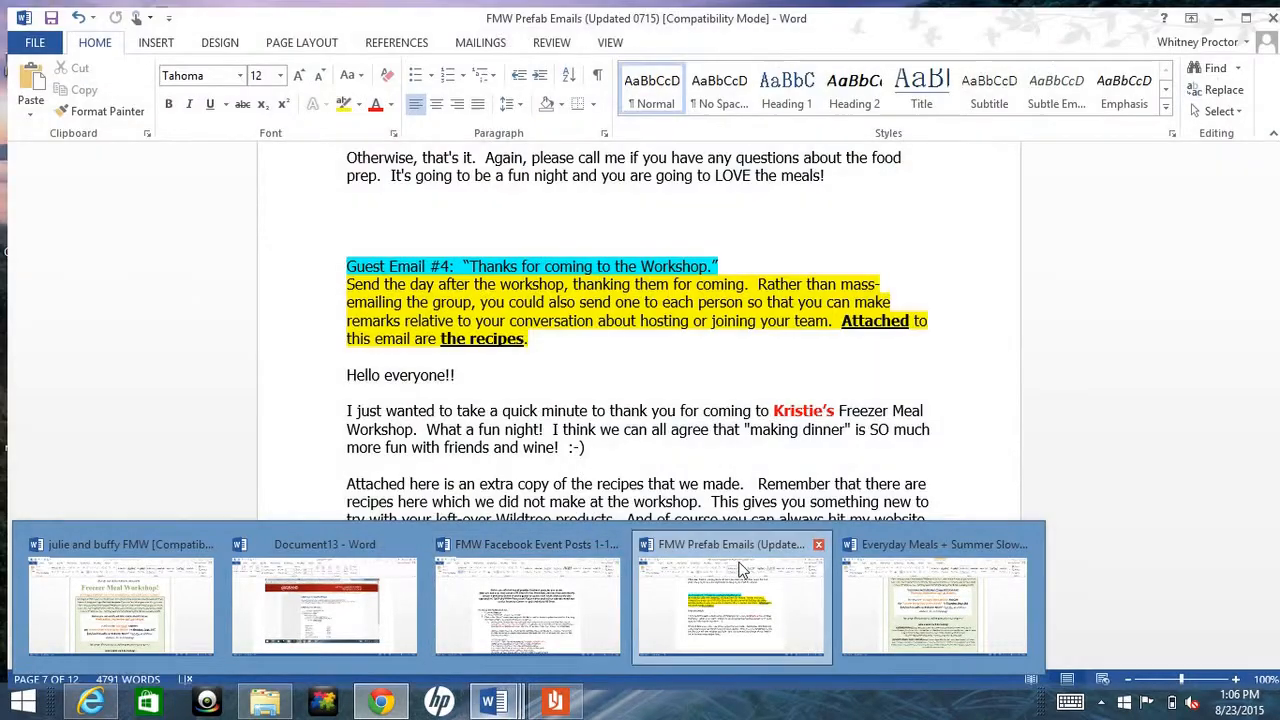
left_click(730, 600)
left_click_drag(1273, 437, 1273, 163)
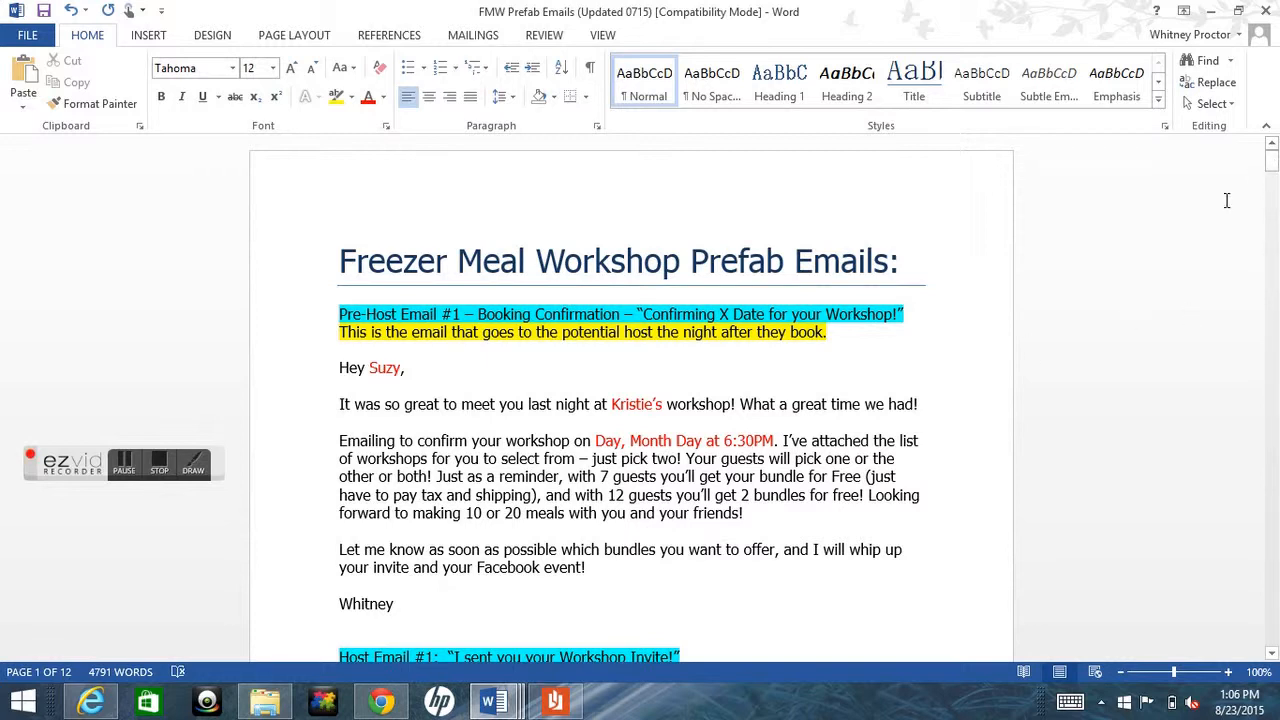
left_click_drag(1272, 163, 1273, 178)
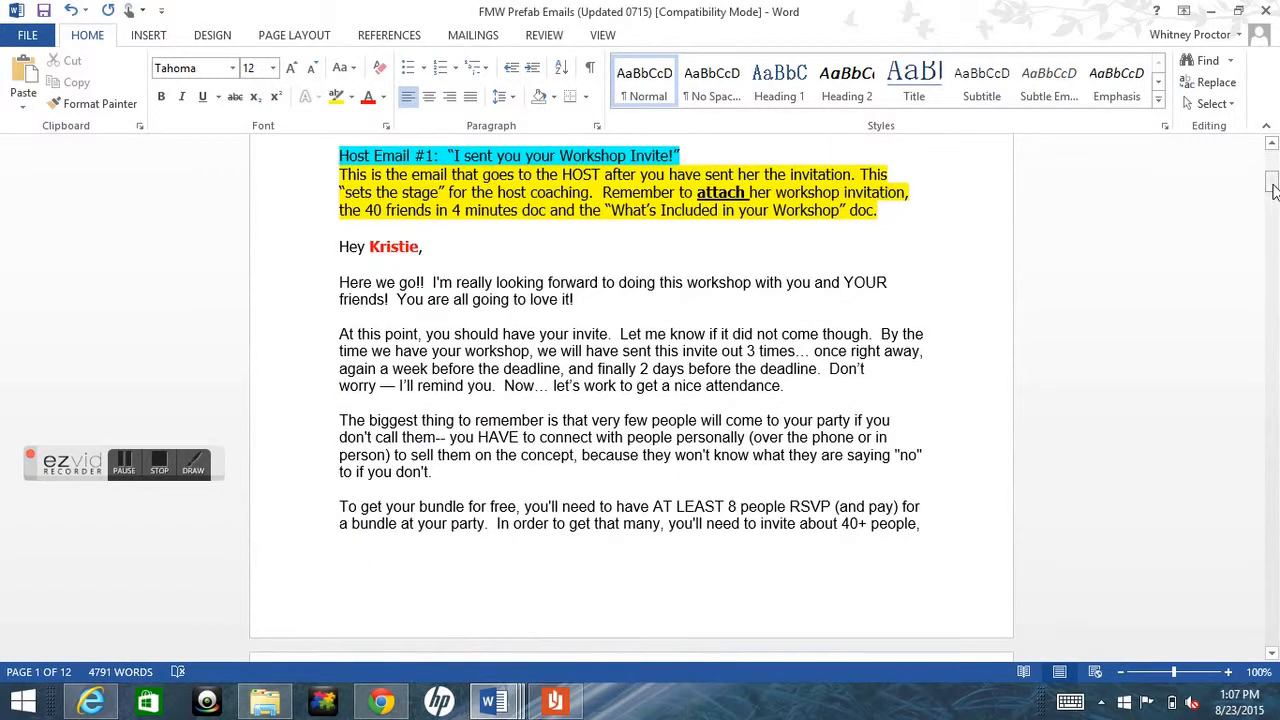
left_click_drag(341, 247, 947, 448)
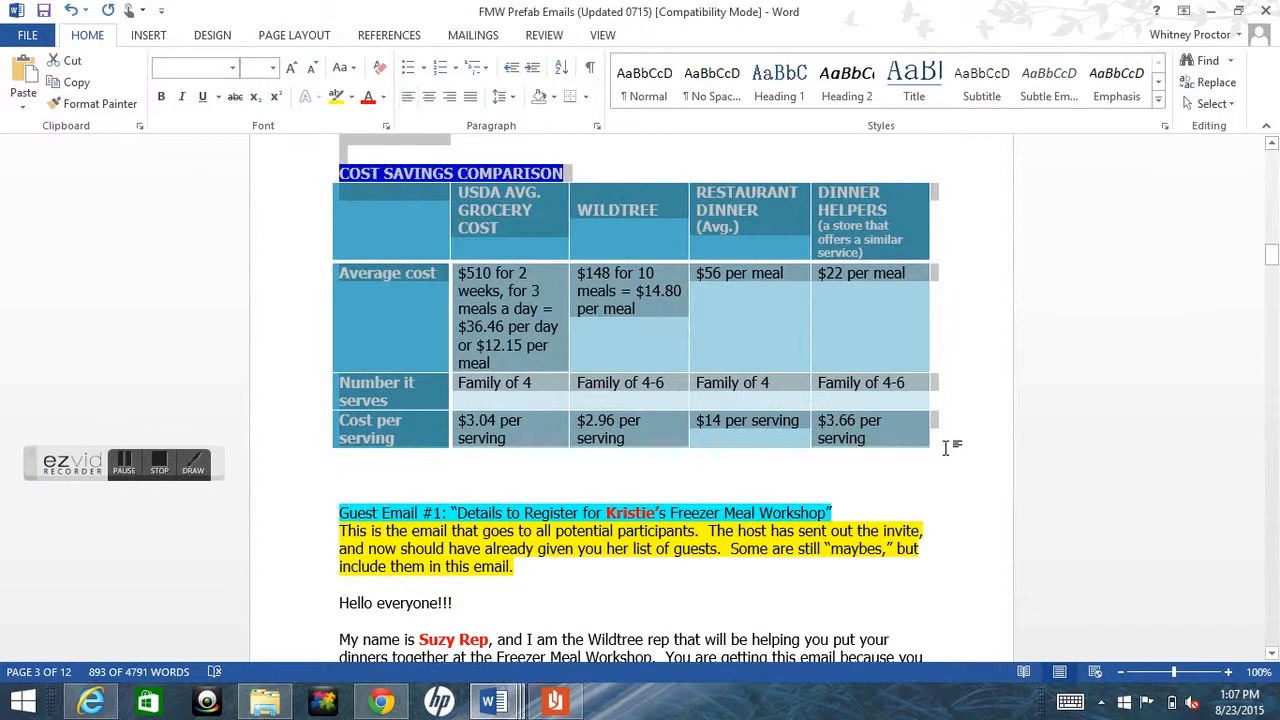
Switch to Gmail in Chrome and compose a new message addressed to the sender's own e-mail address.
left_click(381, 702)
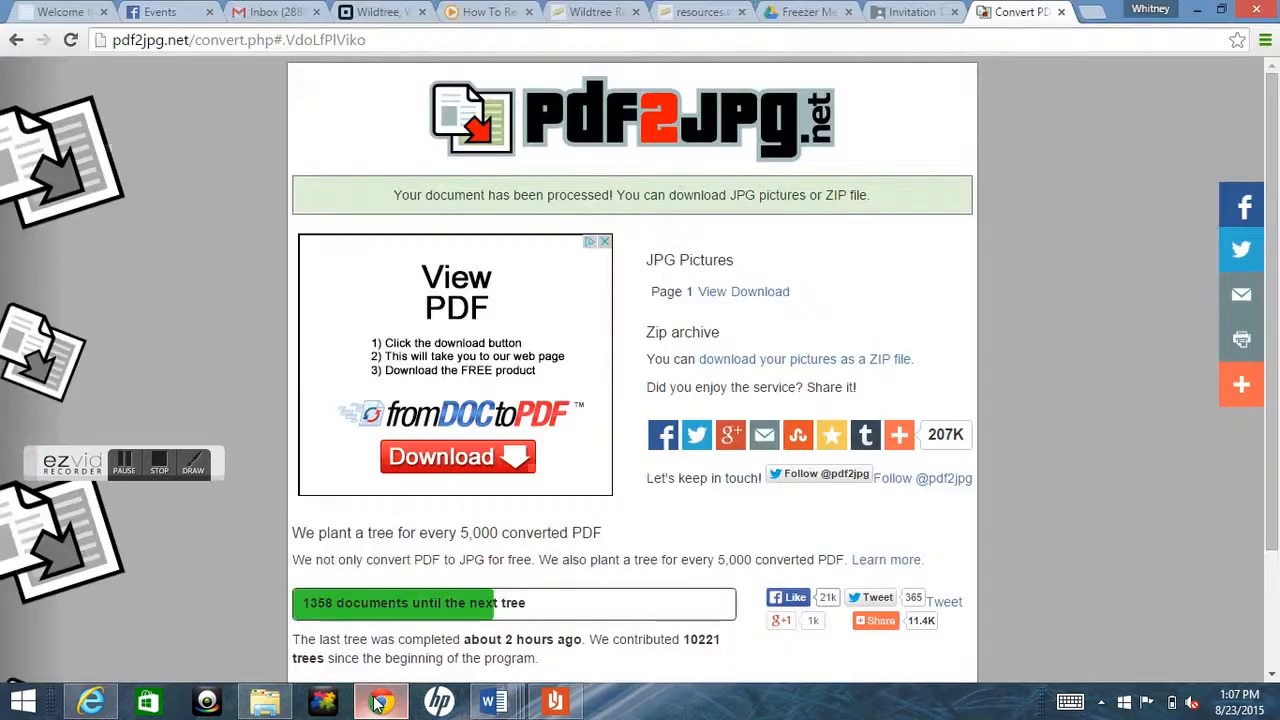
left_click(268, 11)
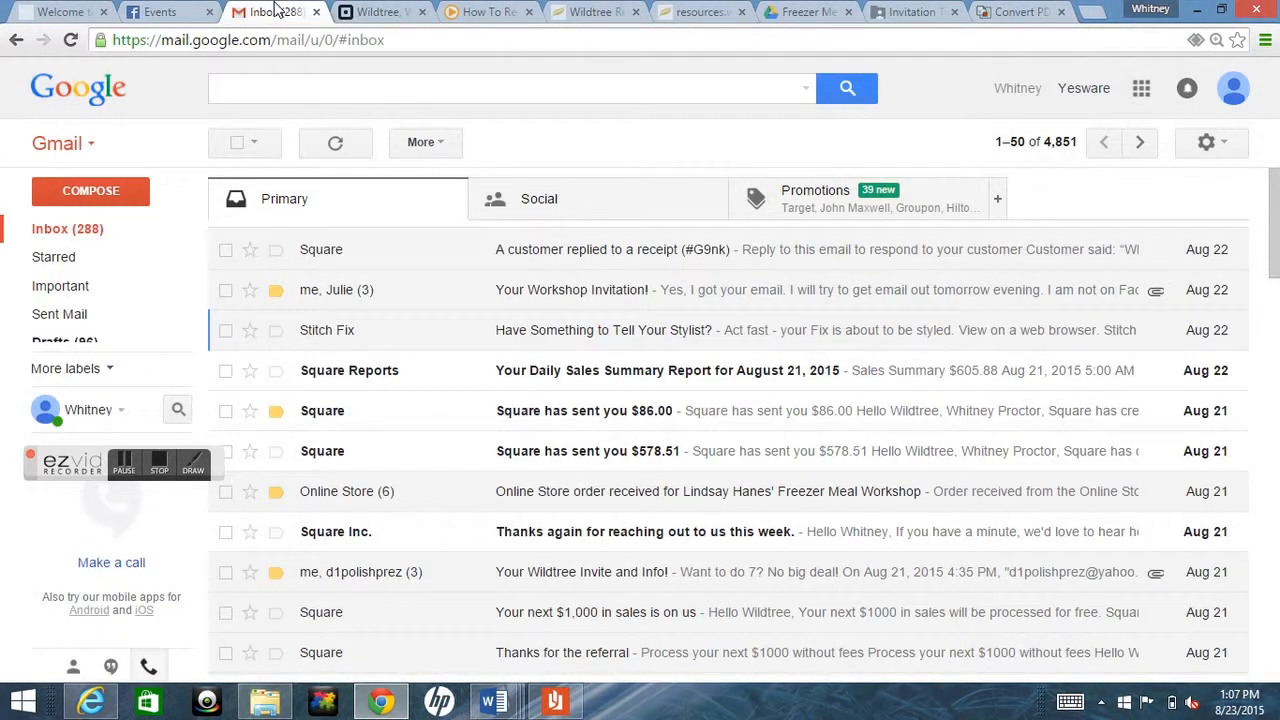
left_click(100, 189)
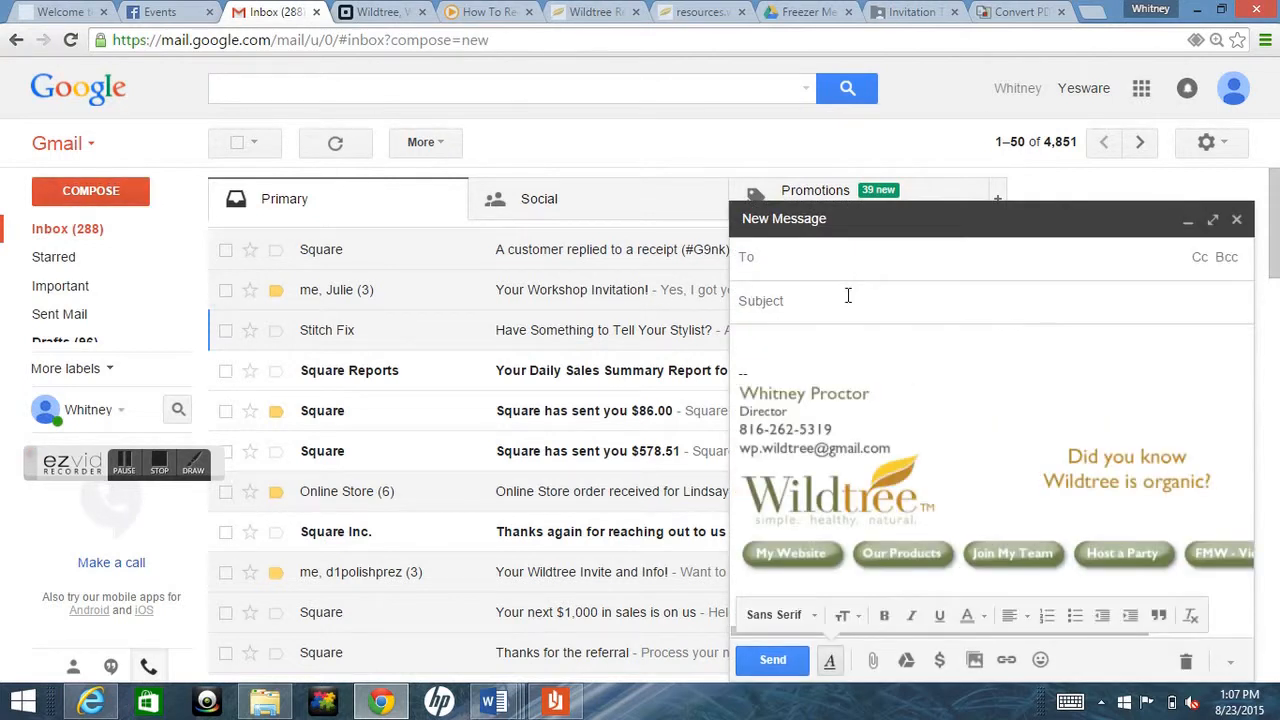
type("wp.wi")
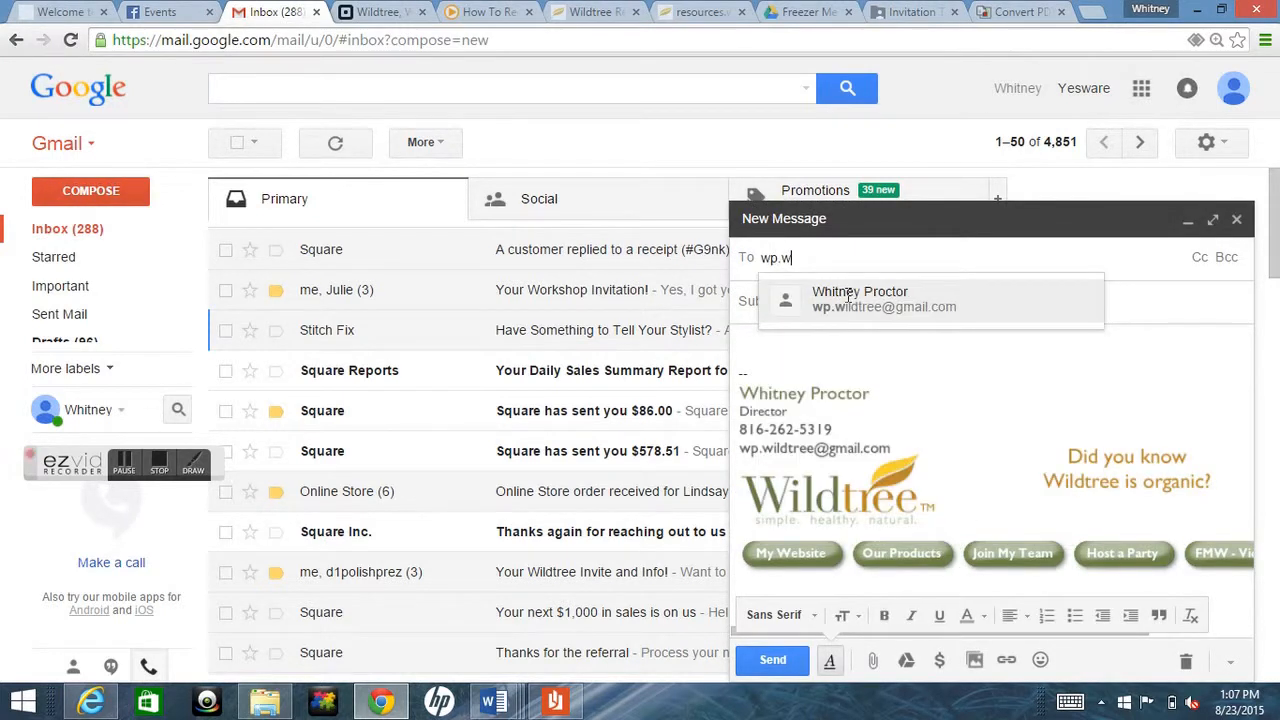
left_click(843, 306)
left_click(843, 307)
Set the message subject to the host's first name in possessive form followed by "FMW Invite".
type("Mi")
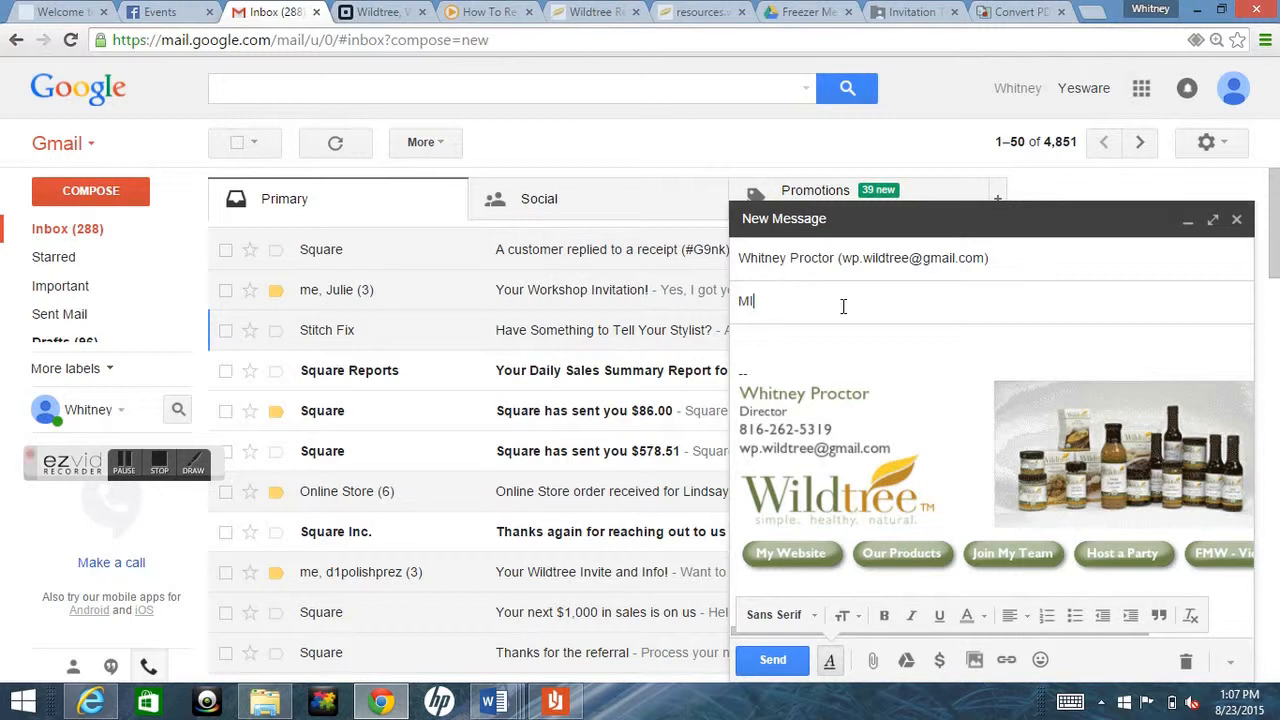
key("BackSpace")
key("BackSpace")
key("BackSpace")
key("BackSpace")
key("BackSpace")
key("BackSpace")
key("BackSpace")
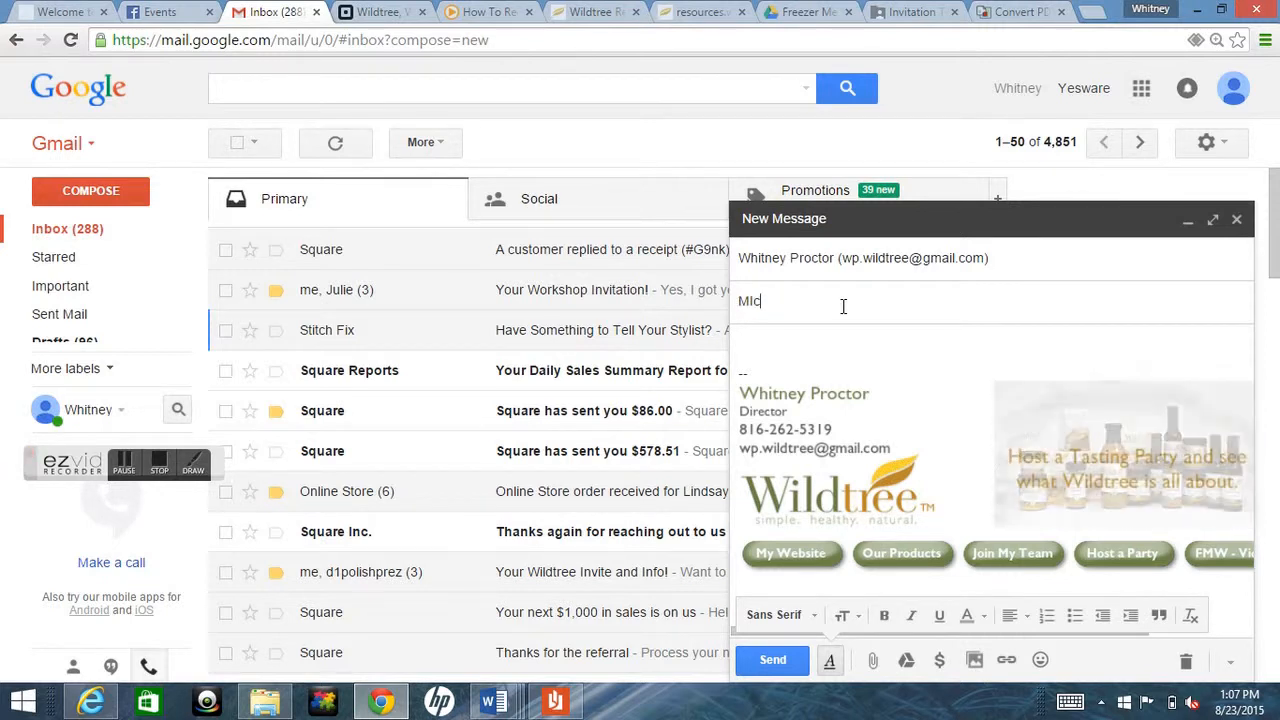
type("ichelle's FMW Invite")
key("Tab")
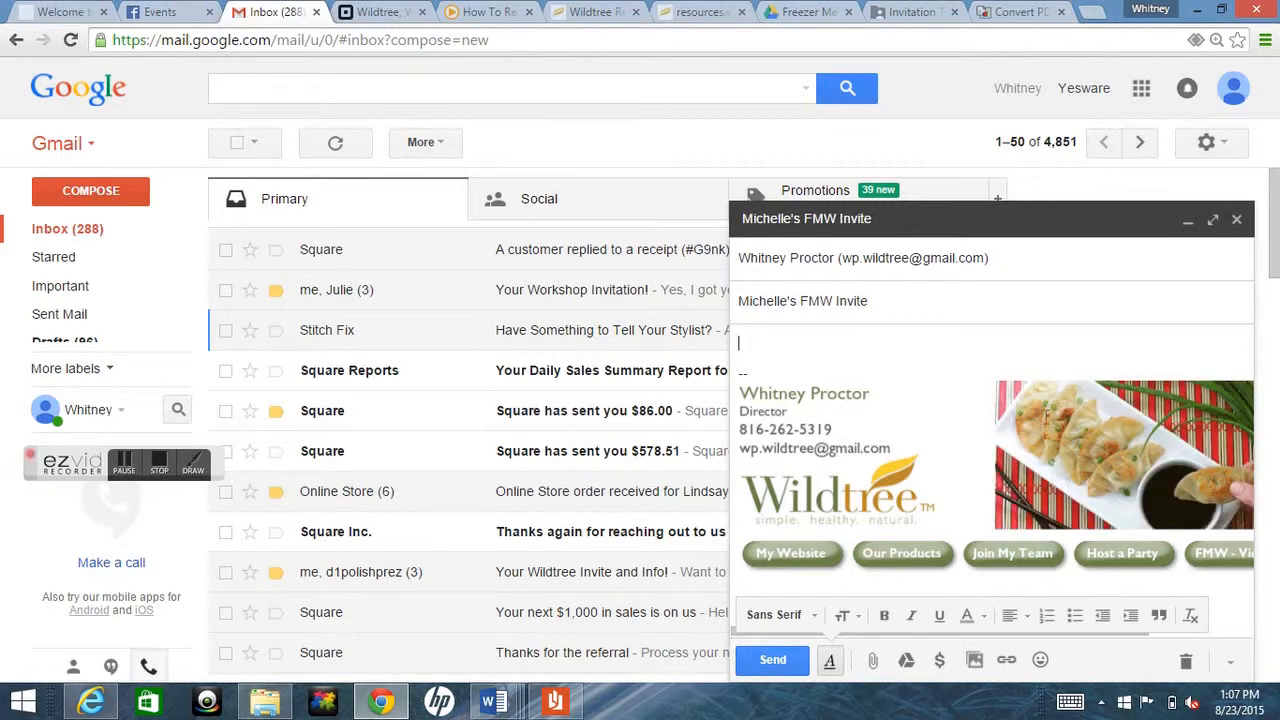
Paste the copied host email into the message body and replace the red placeholder name in the greeting with the host's first name.
key("ctrl+v")
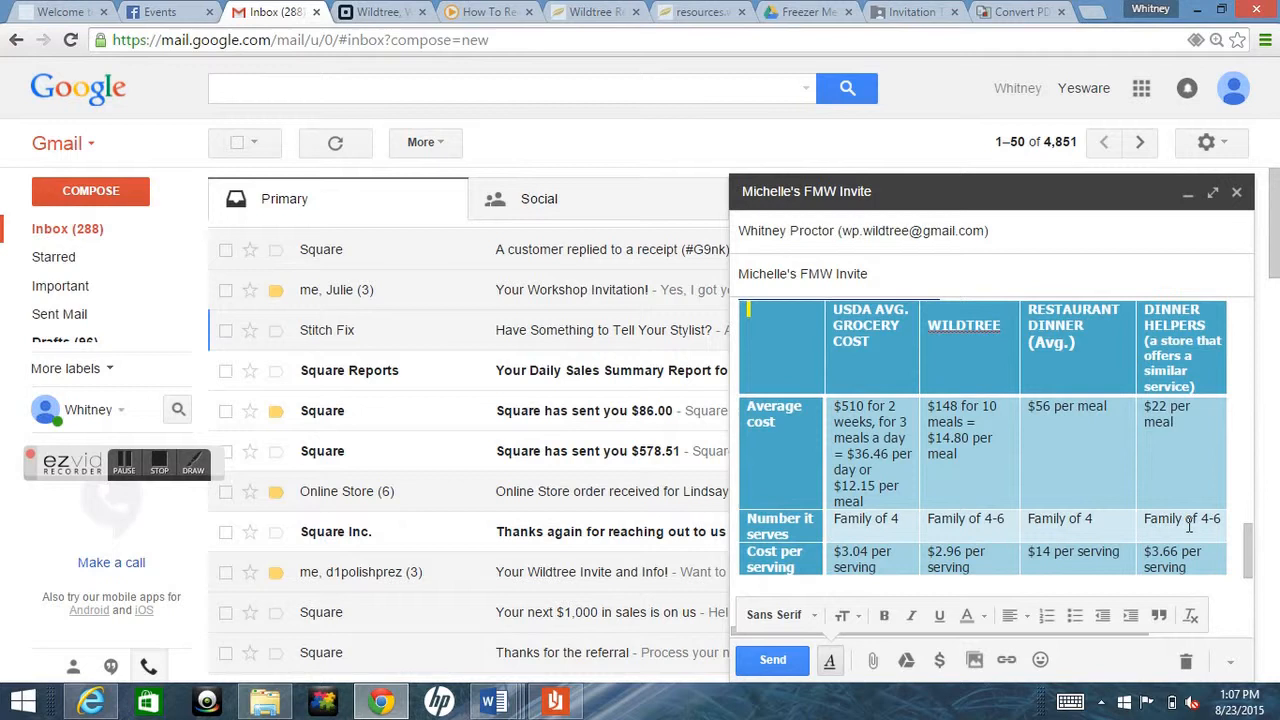
scroll(1000, 450, "up", 10)
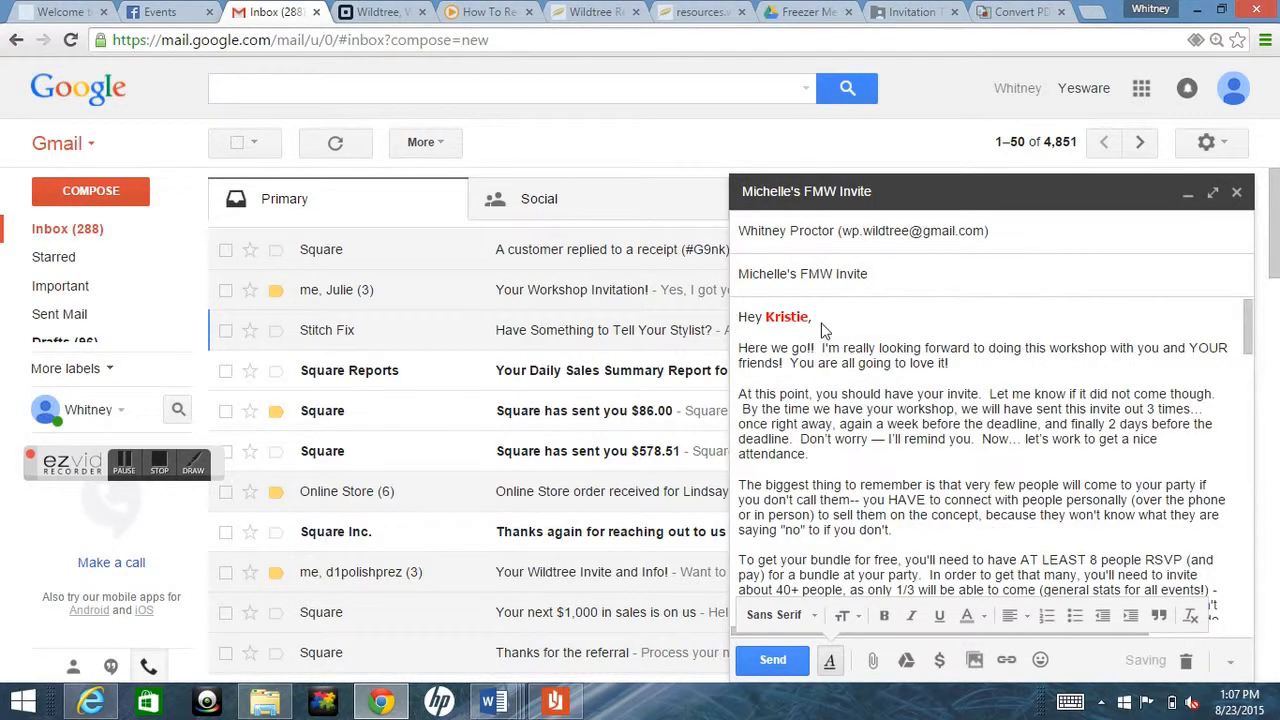
left_click(822, 322)
key("BackSpace")
key("BackSpace")
type("Michell")
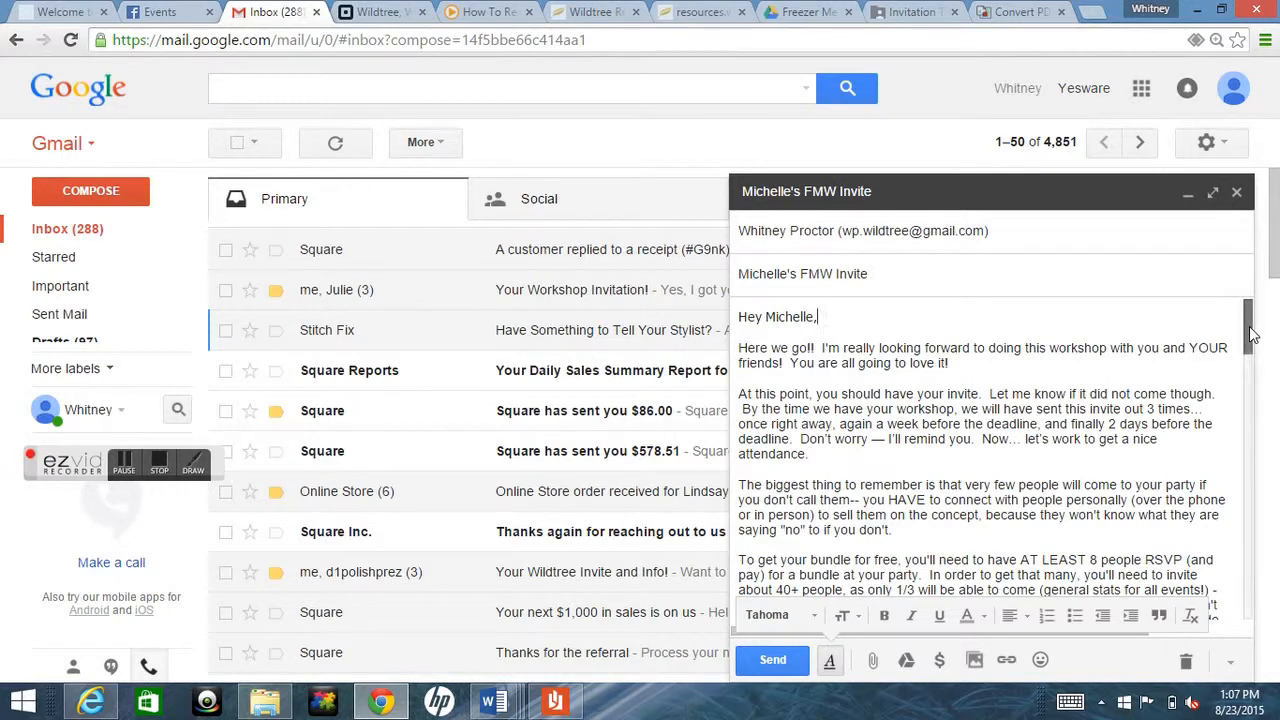
Replace the "12 business days before workshop" placeholder in the RSVP and payment reminder with "Tuesday, September 8th".
left_click_drag(1250, 325, 1255, 493)
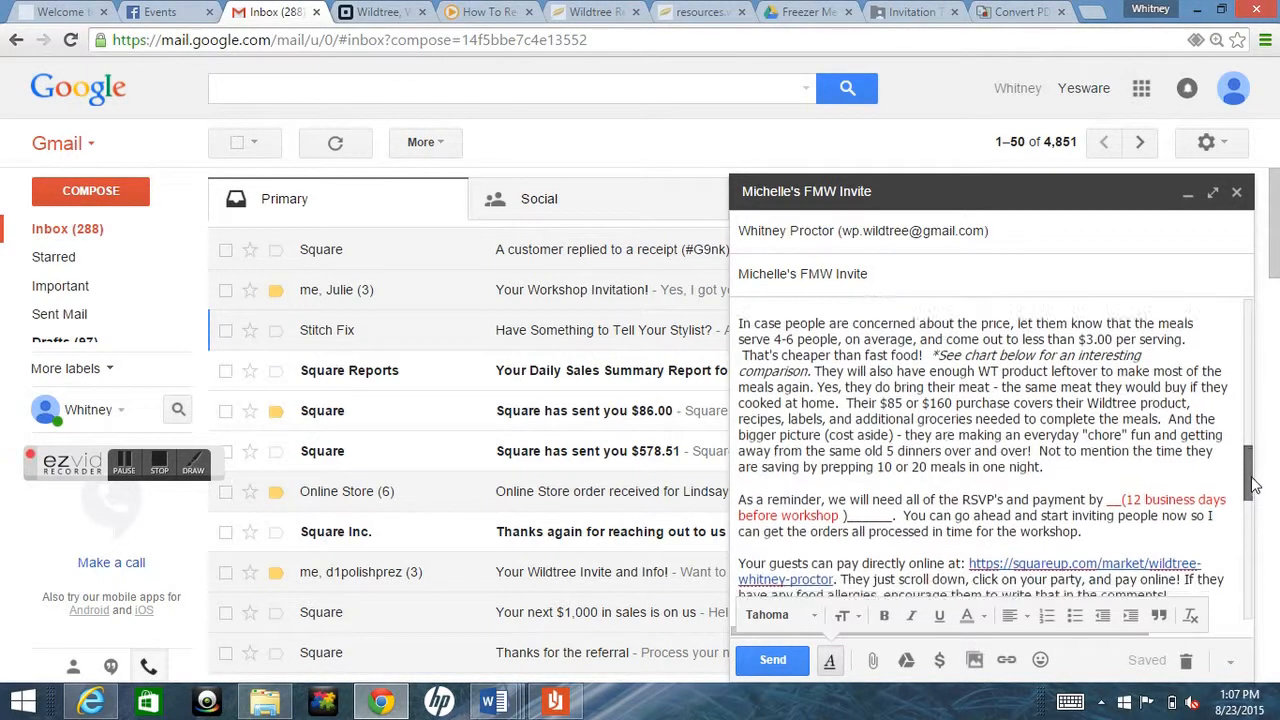
left_click_drag(893, 499, 1107, 484)
type("Tuesday, Sept")
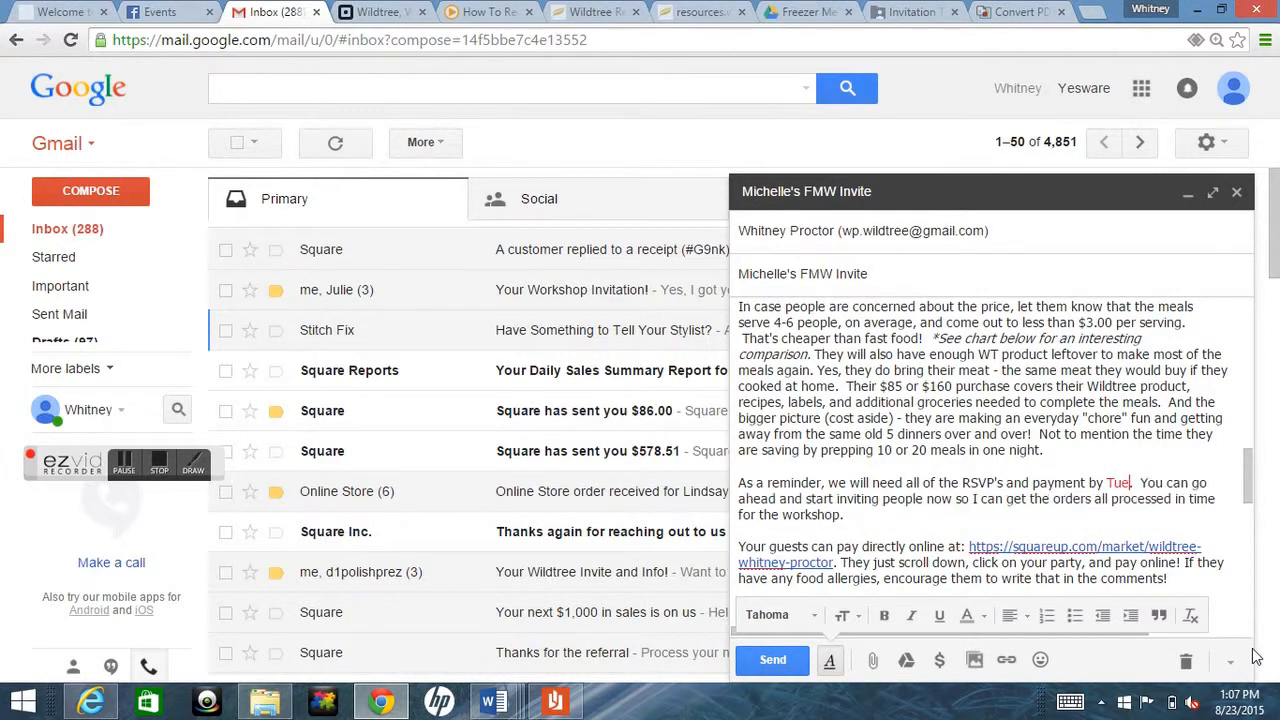
type("ember 8th")
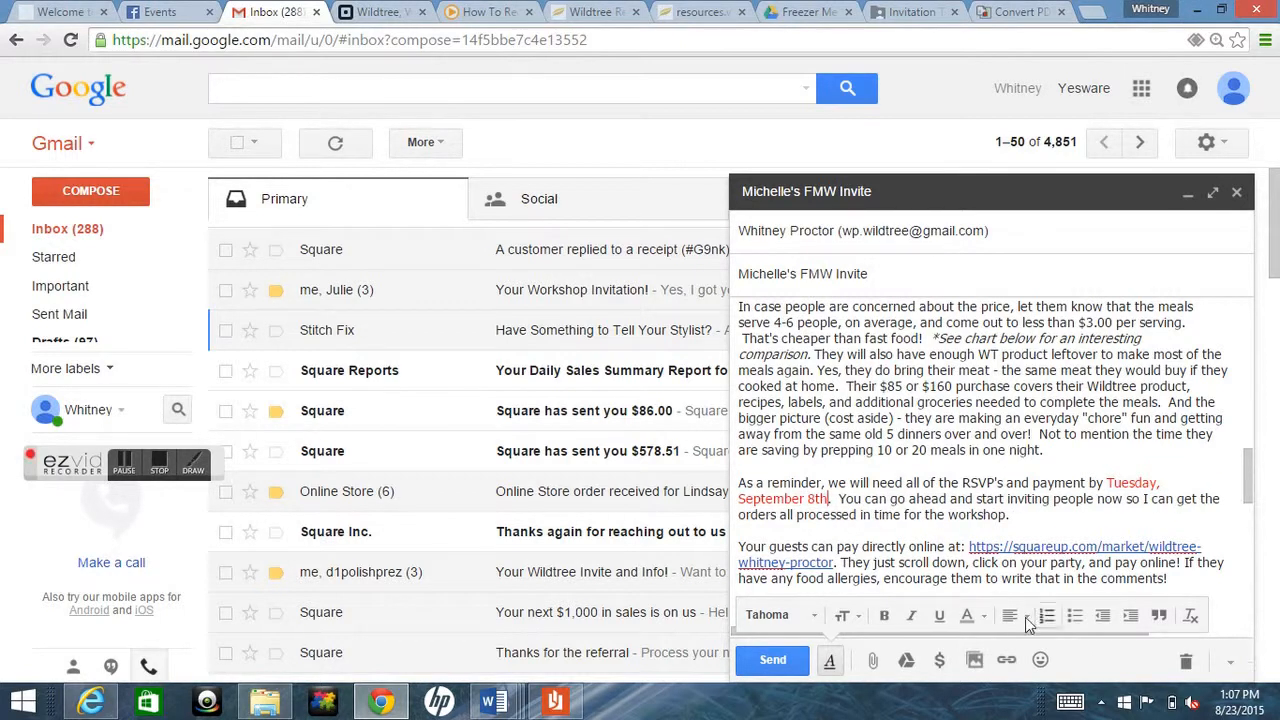
Format the RSVP and payment deadline date in the email as bold, italic and underlined.
left_click_drag(835, 505, 1108, 487)
key("ctrl+b")
key("ctrl+i")
key("ctrl+u")
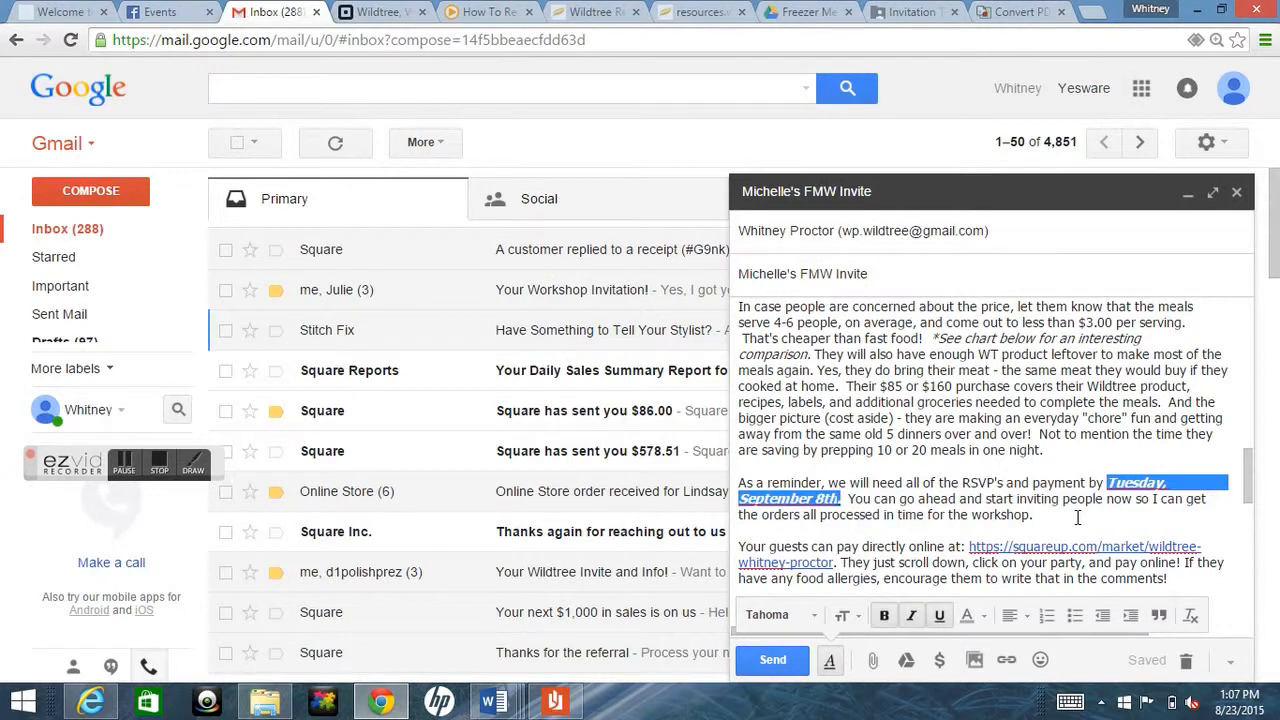
left_click(1033, 515)
Attach the host's workshop invitation to the email as both the JPG text image and the PDF from the Invites folder.
scroll(1253, 500, "down", 1)
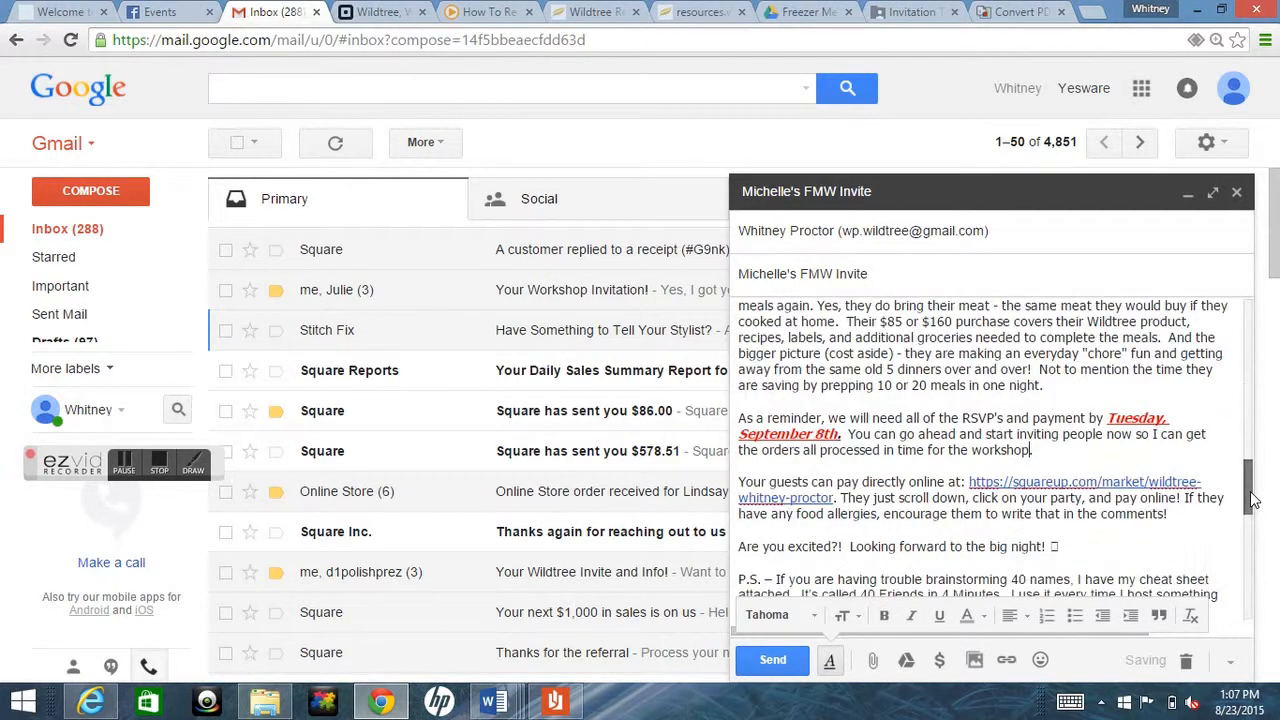
scroll(1090, 445, "down", 1)
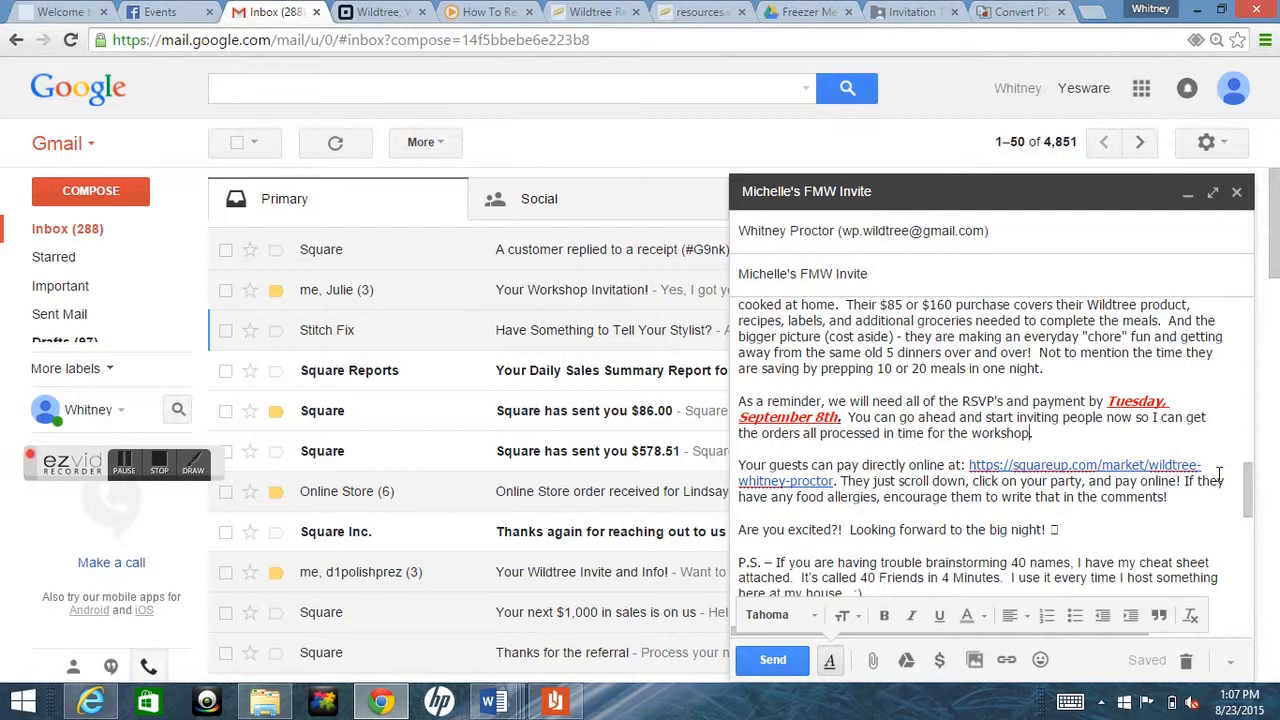
scroll(1247, 490, "down", 3)
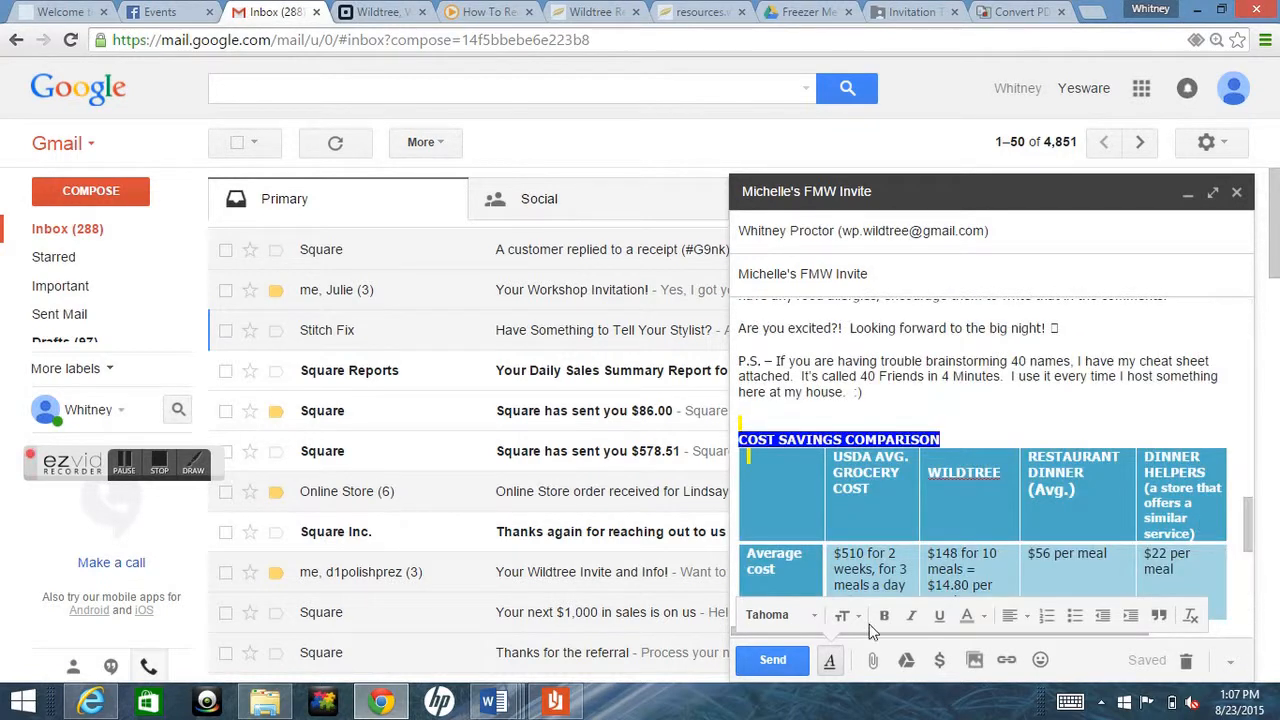
left_click(872, 660)
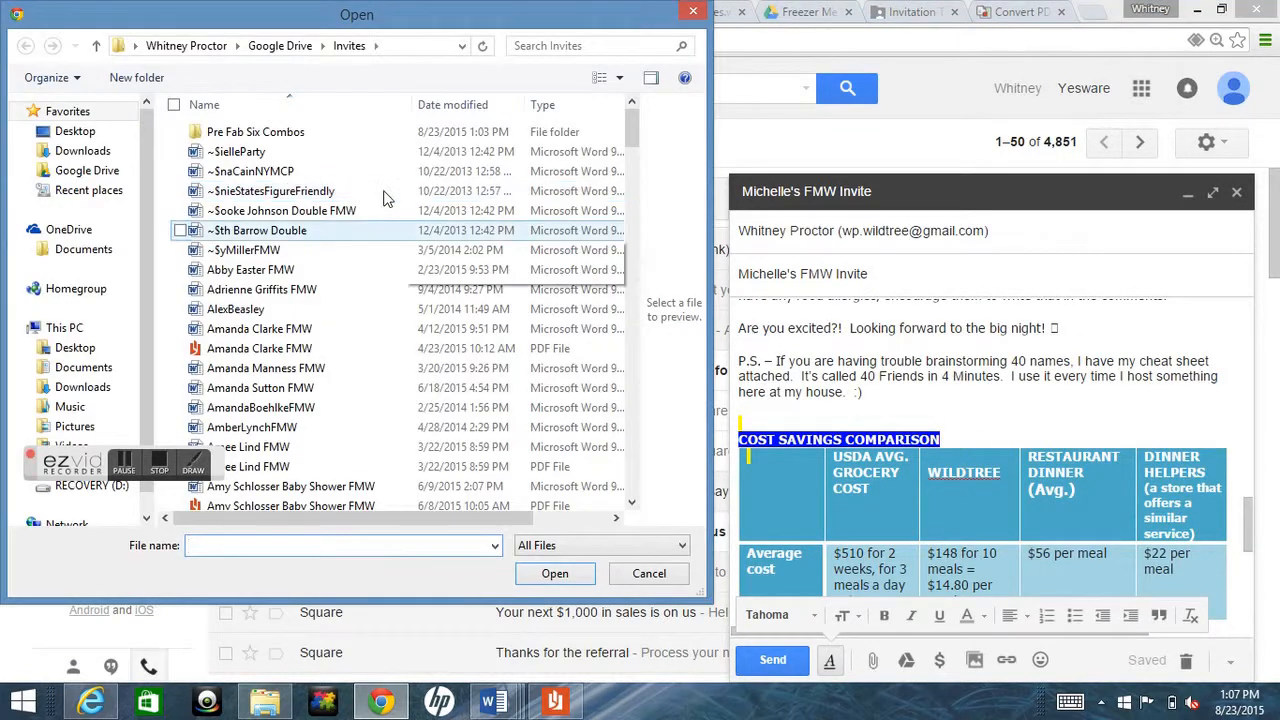
left_click_drag(340, 20, 395, 34)
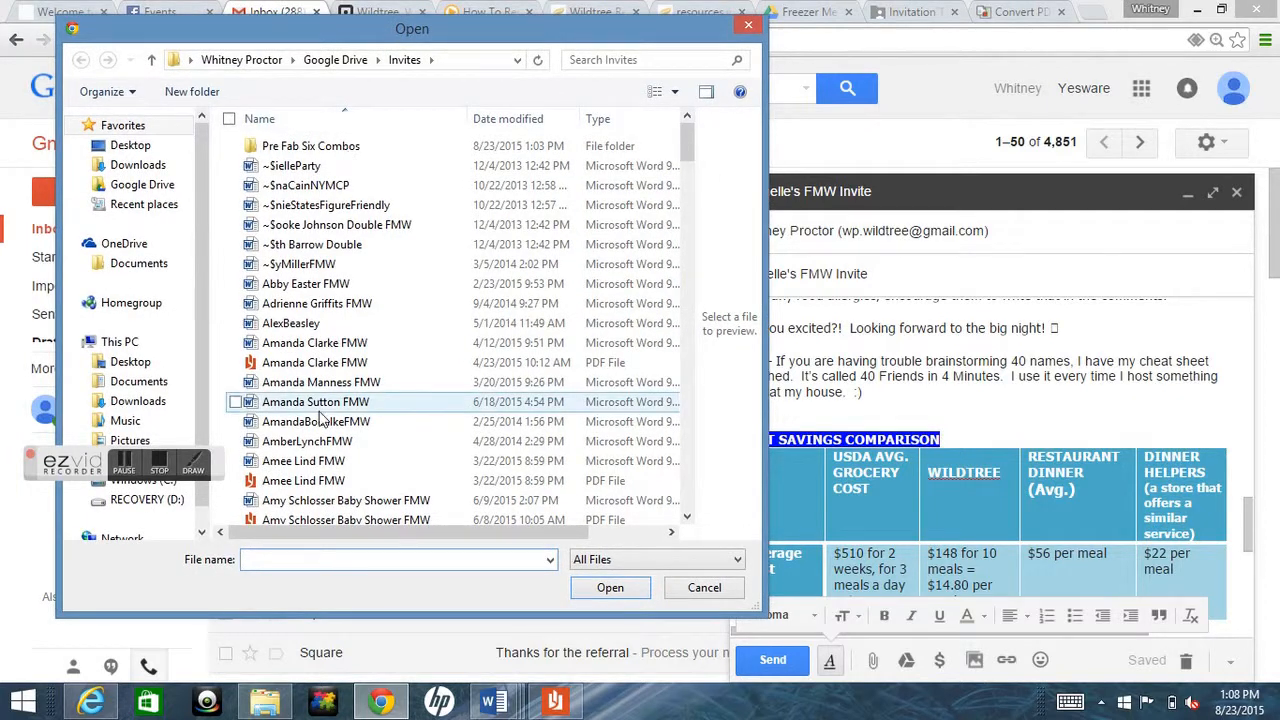
left_click(373, 401)
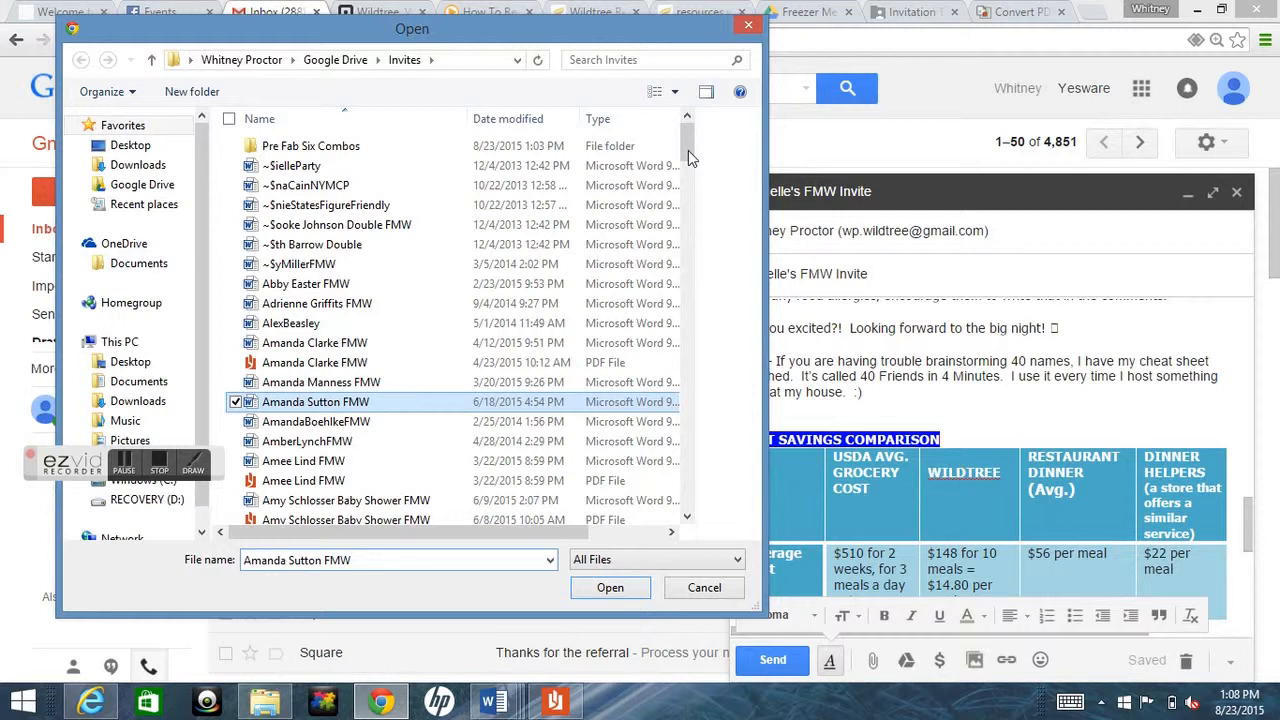
key("m")
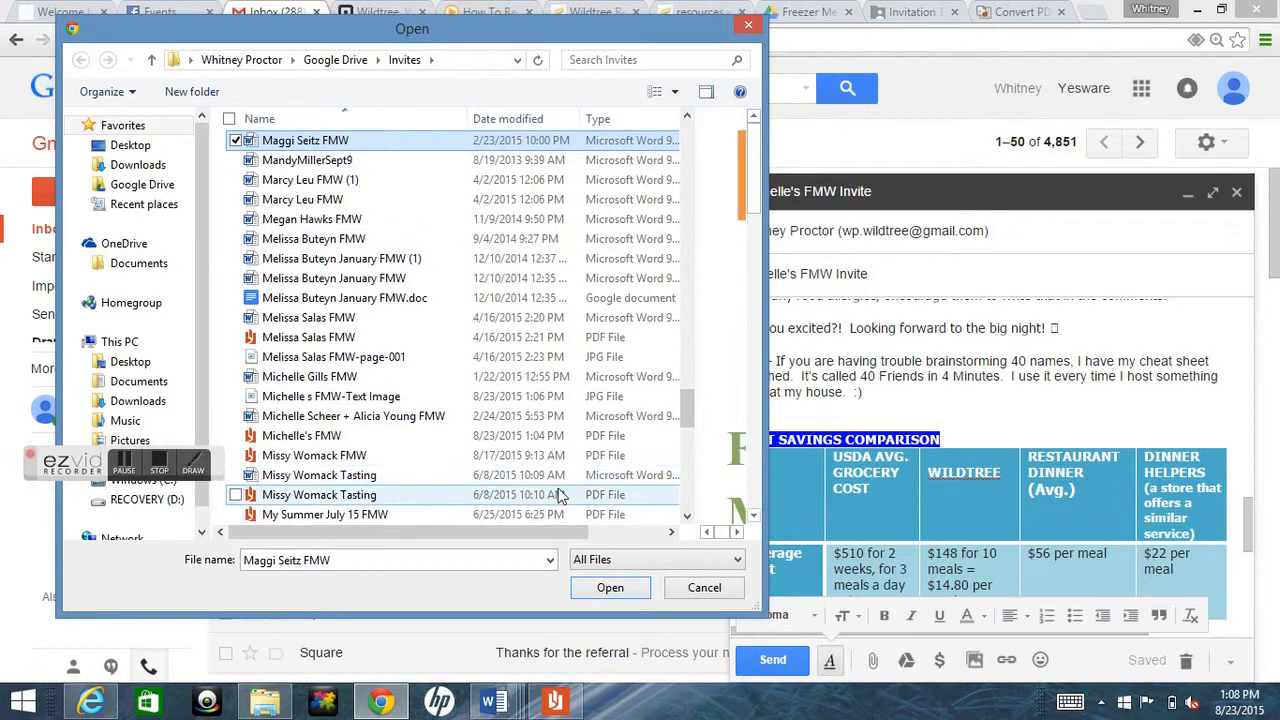
left_click(457, 438)
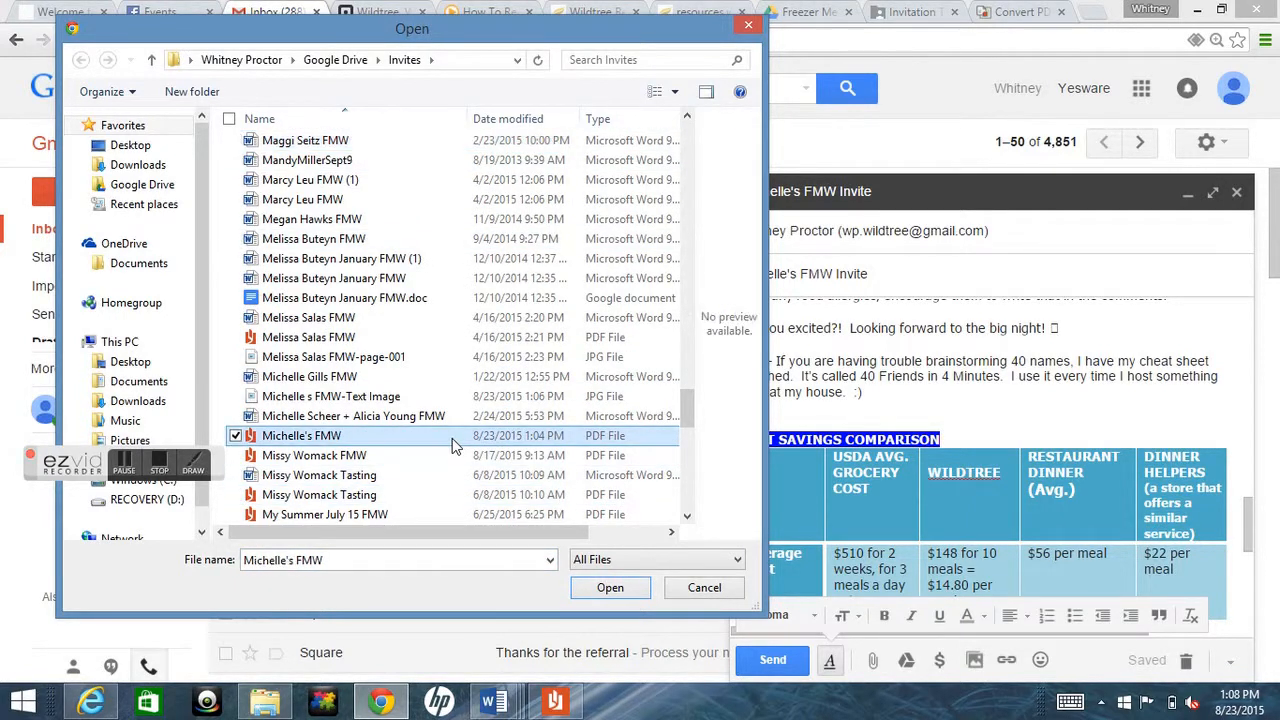
left_click(404, 403, "ctrl")
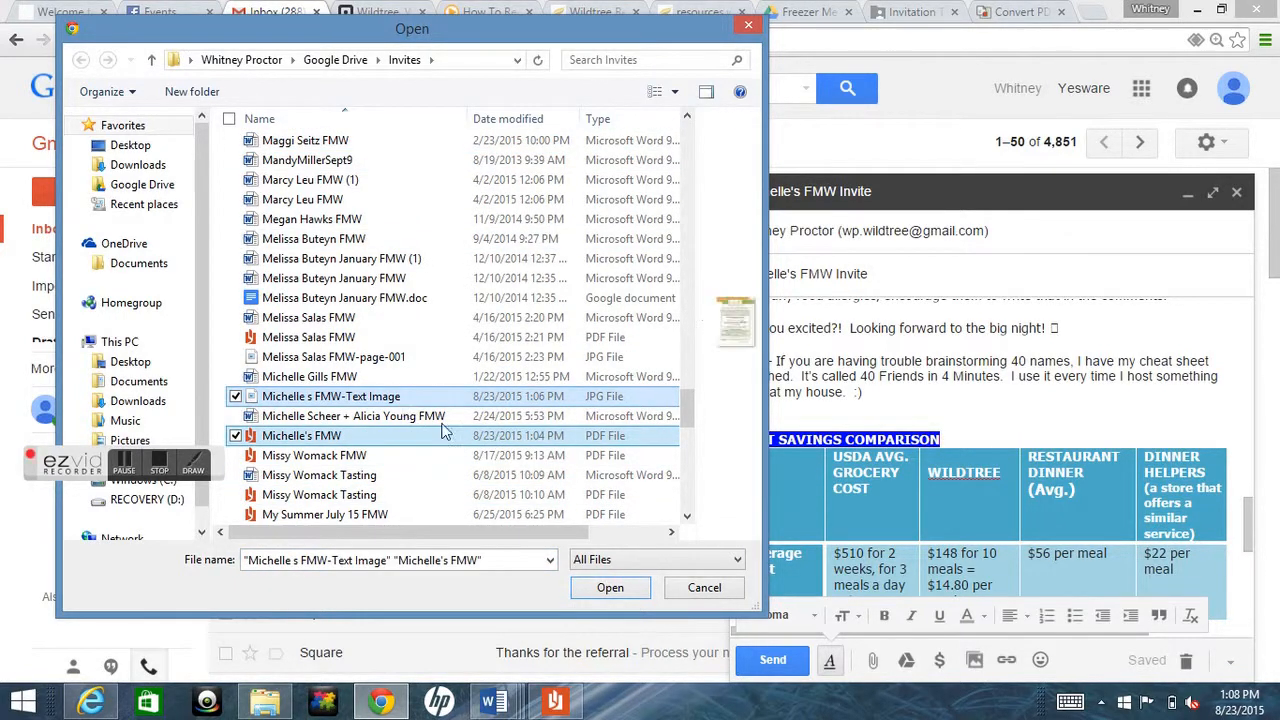
left_click(612, 589)
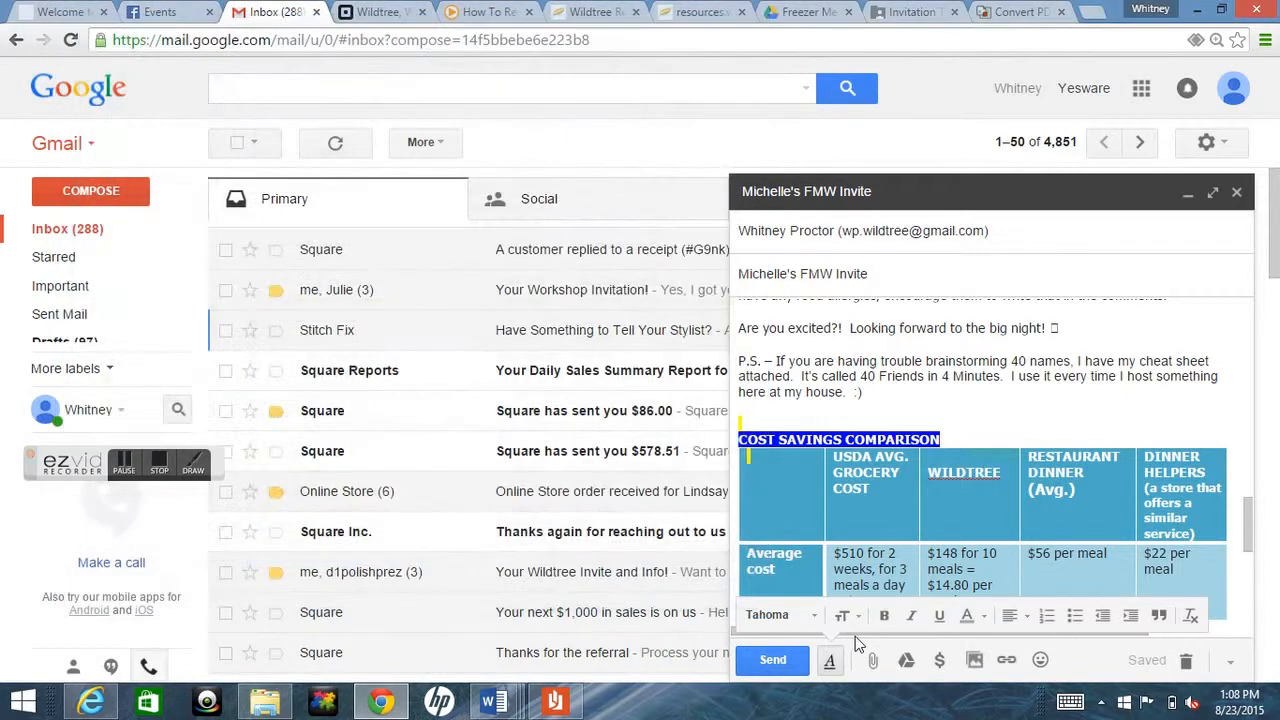
Attach "40 GUESTS UPDATED" and "WhatsIncludedInYourWorkshop" from the General Info for Participants folder under Freezer Meal Workshops.
left_click(872, 662)
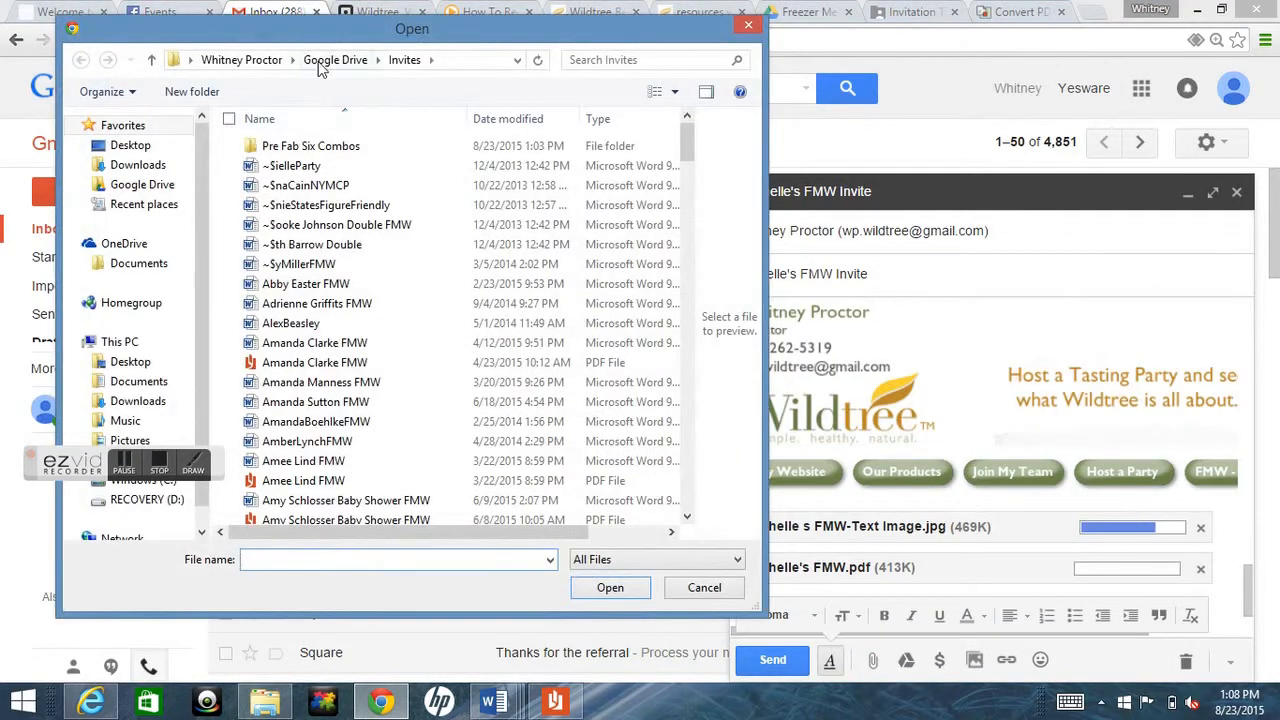
left_click(330, 60)
double_click(335, 268)
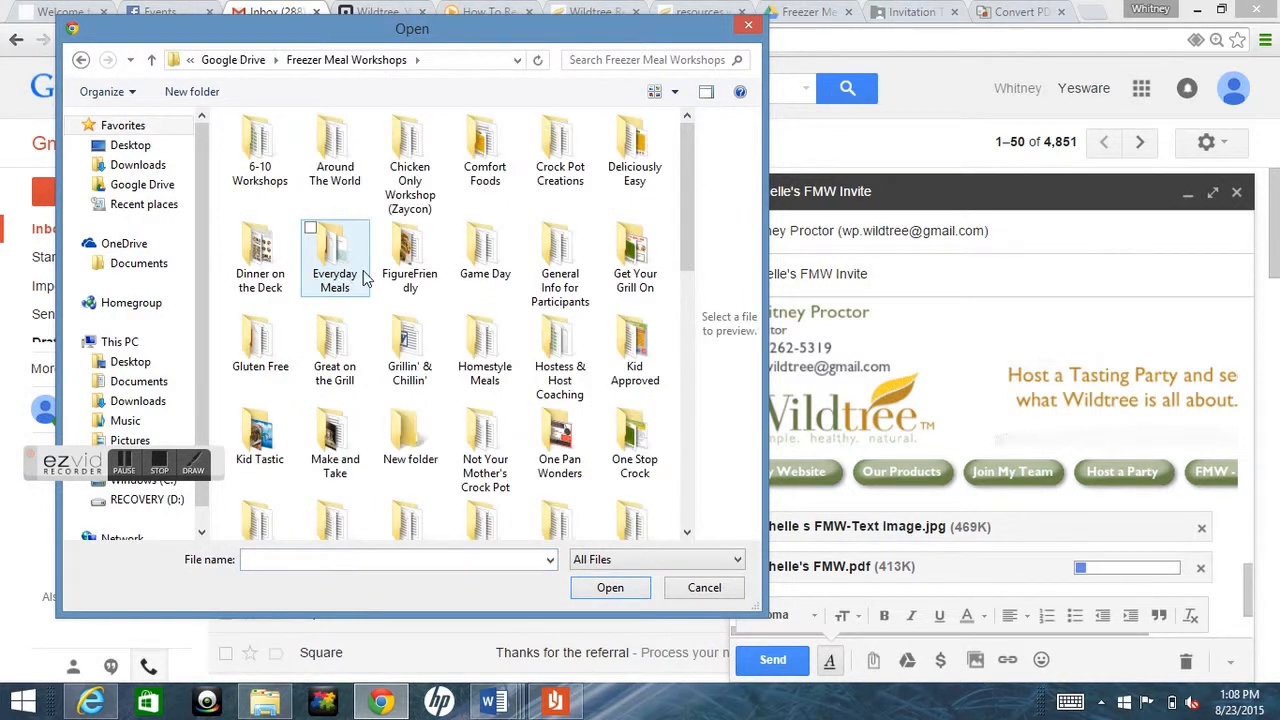
double_click(593, 268)
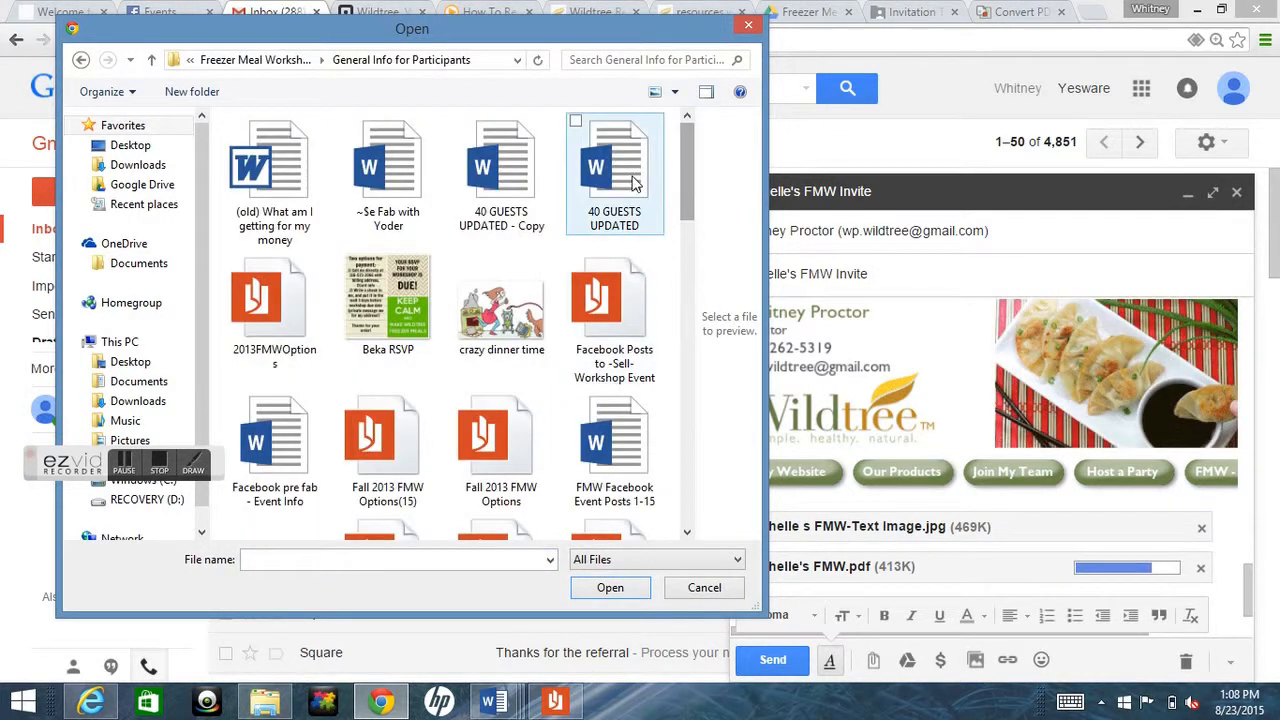
left_click(655, 182)
left_click_drag(687, 182, 673, 478)
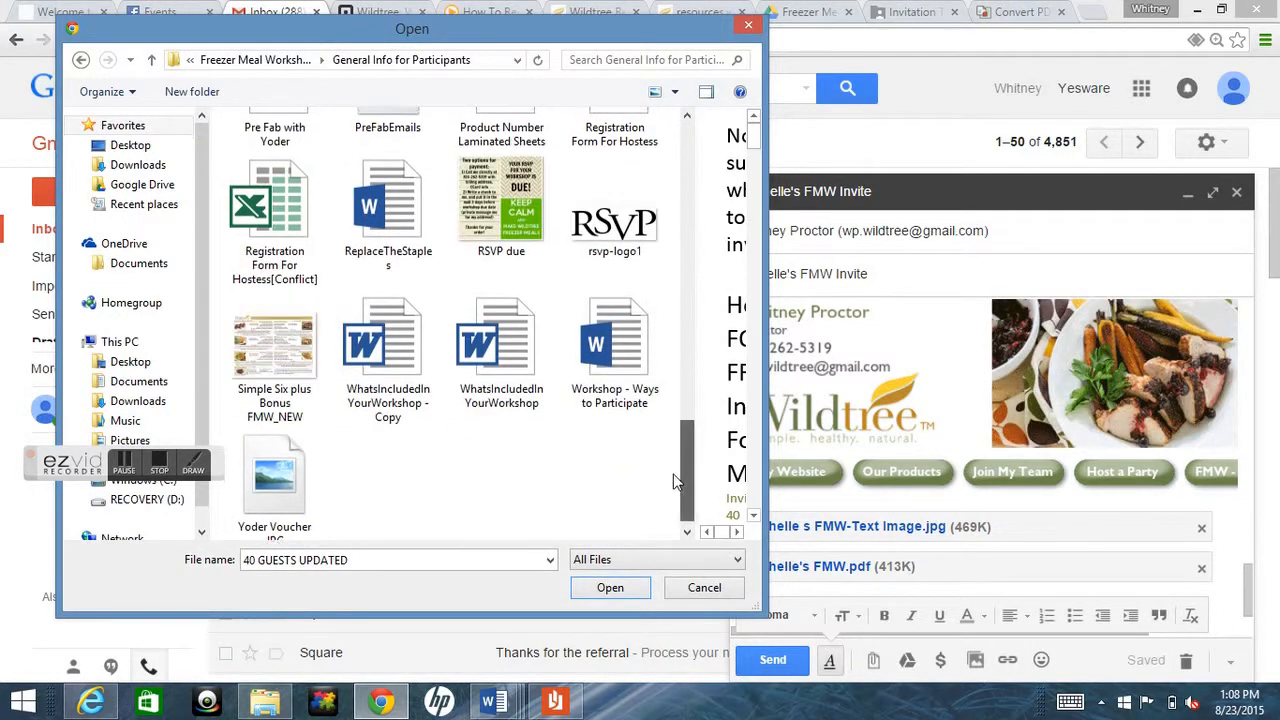
left_click(515, 380, "ctrl")
left_click(610, 587)
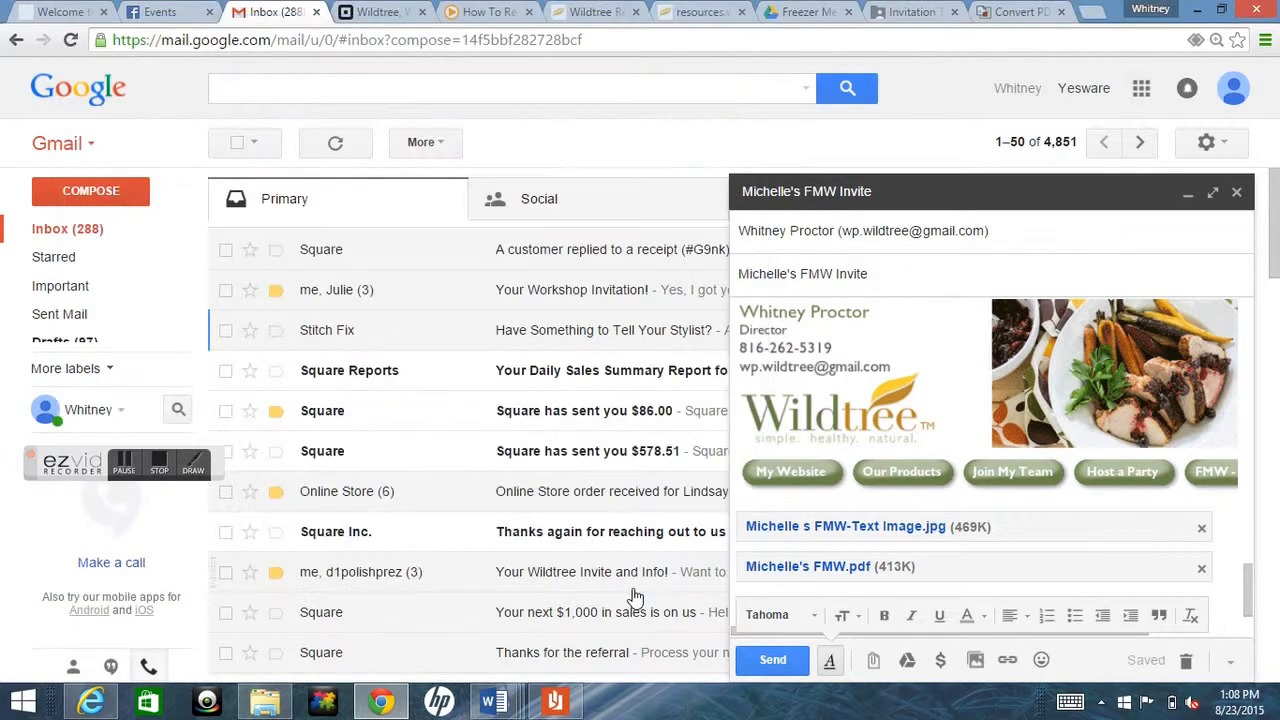
Switch to the FMW Prefab Emails document in Word and check the attachment reminder under Host Email #1.
mouse_move(500, 700)
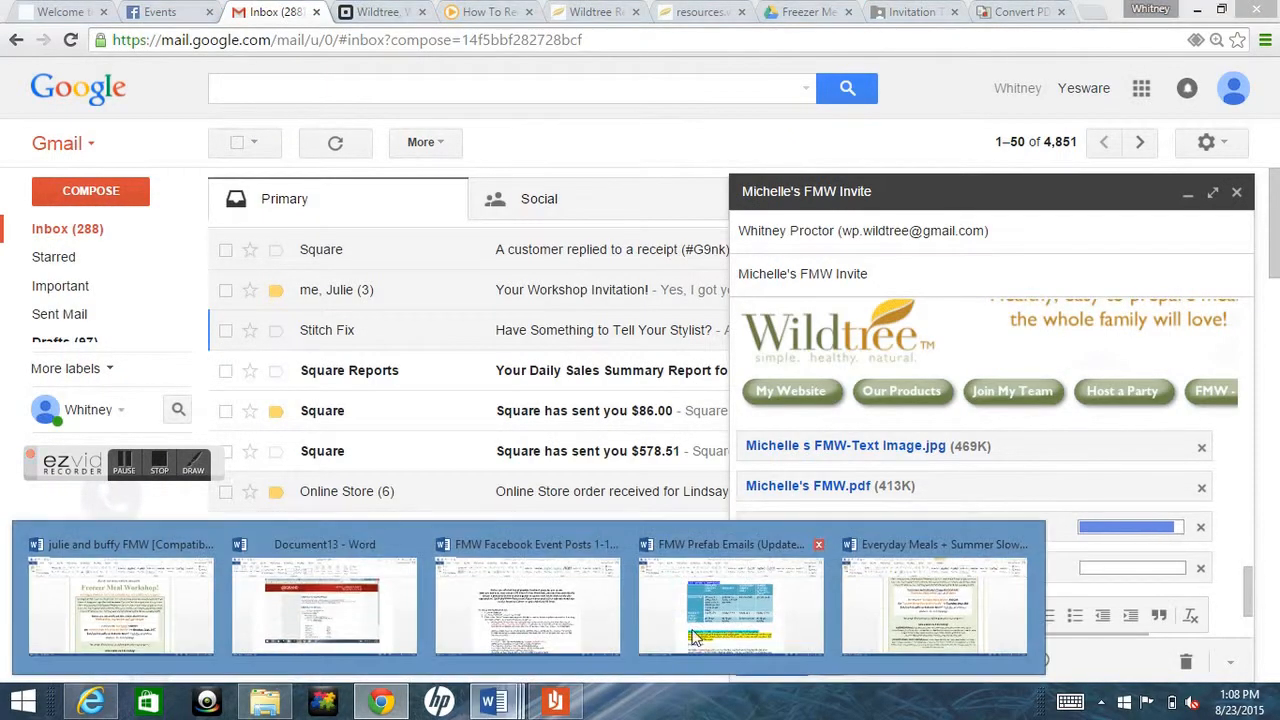
left_click(695, 638)
left_click_drag(1272, 258, 1275, 173)
left_click(709, 472)
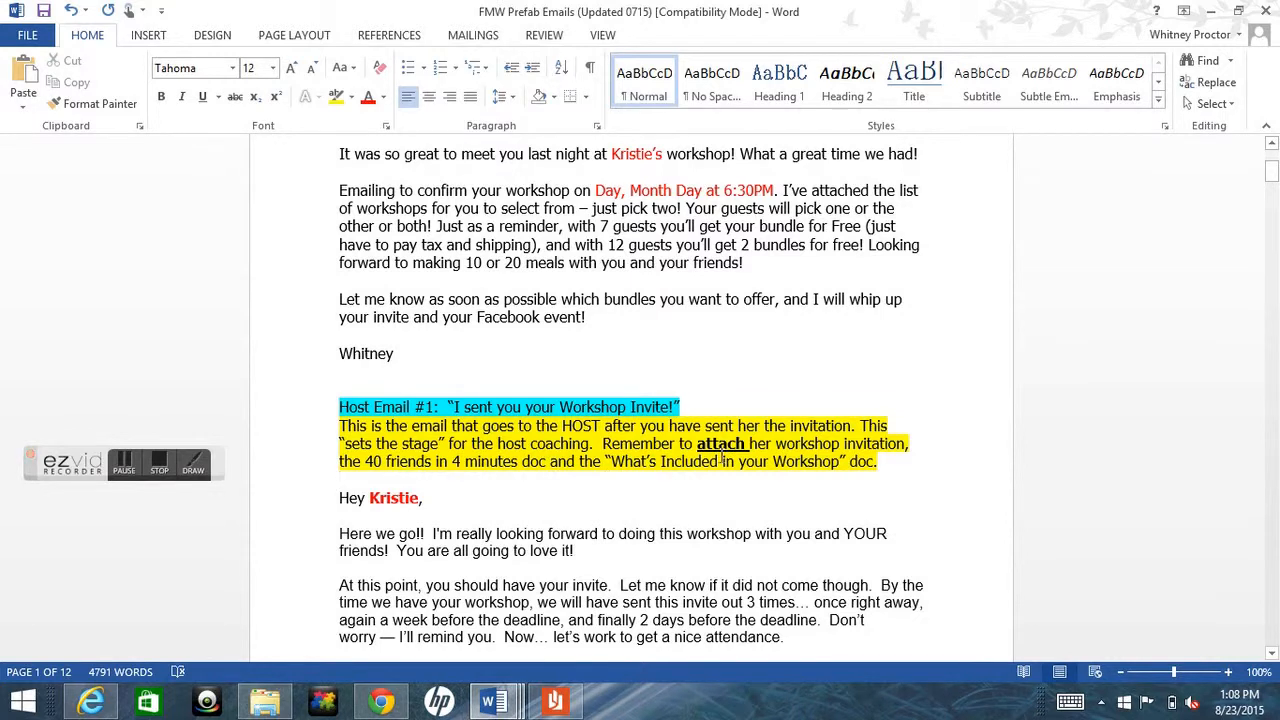
Return to the Gmail draft in Chrome, review the message body and send the invitation email to the host.
left_click(381, 702)
left_click_drag(1249, 588, 1262, 400)
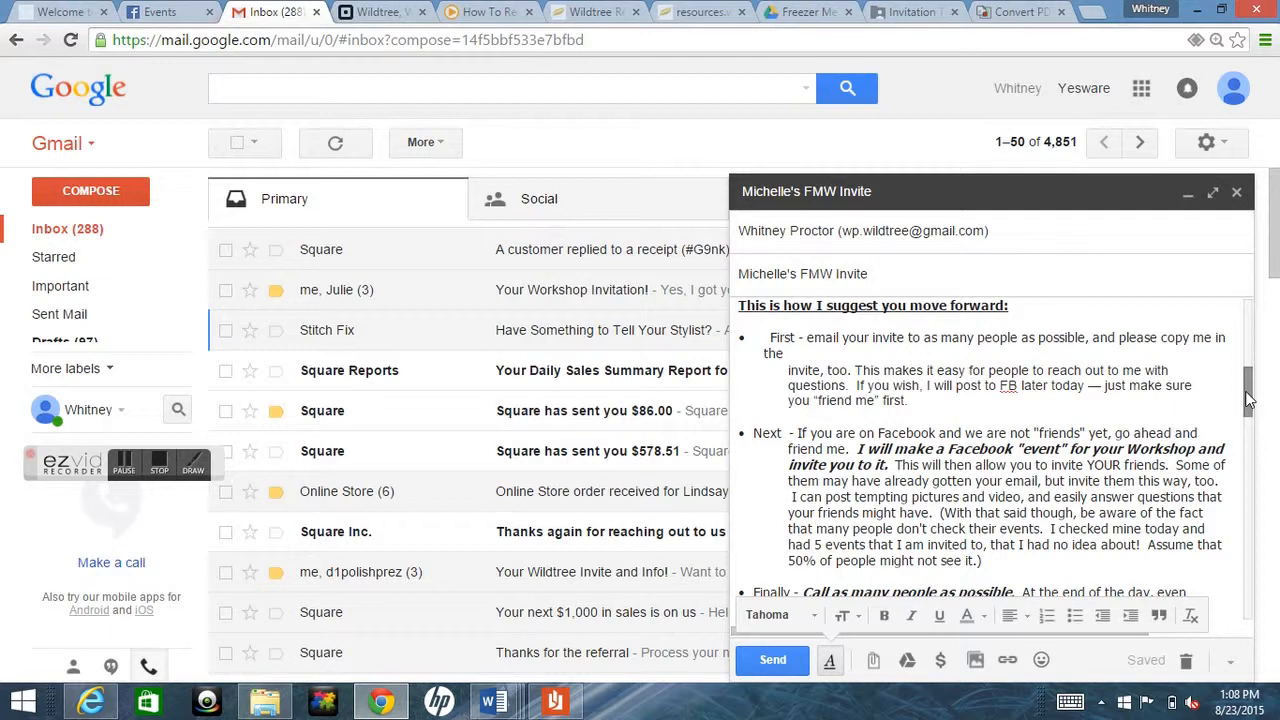
left_click_drag(1248, 400, 1248, 345)
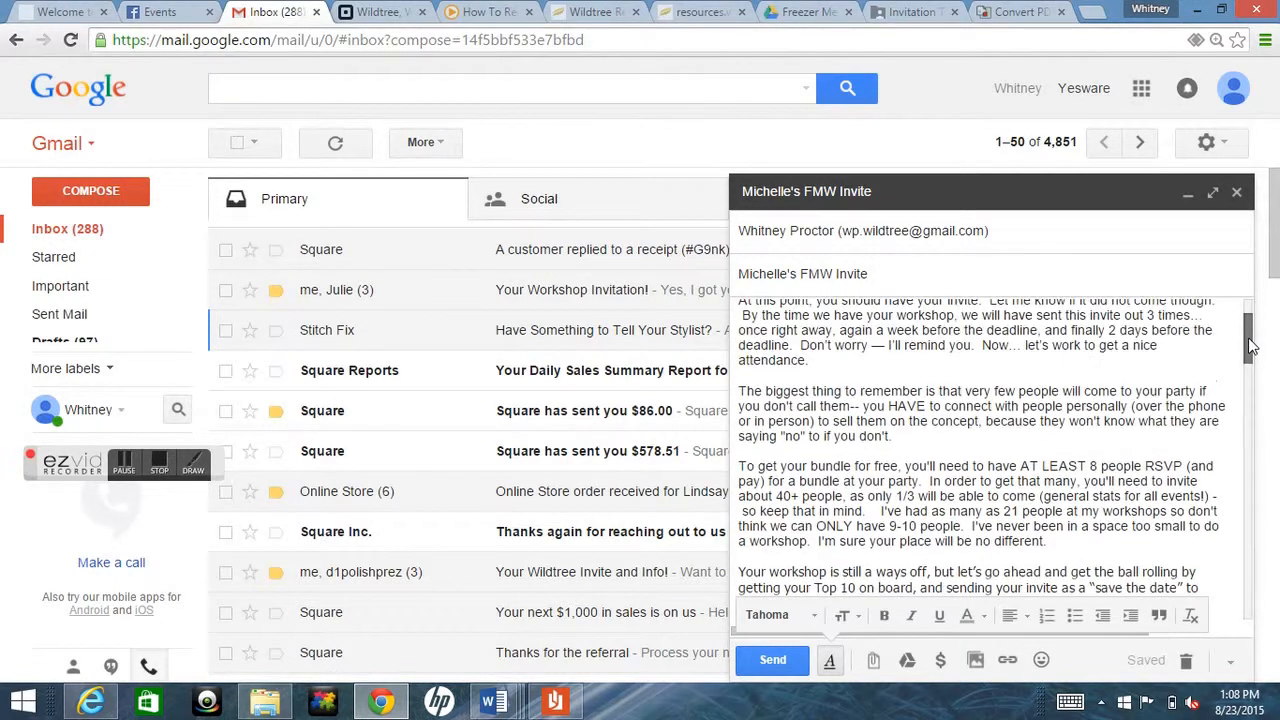
left_click(770, 660)
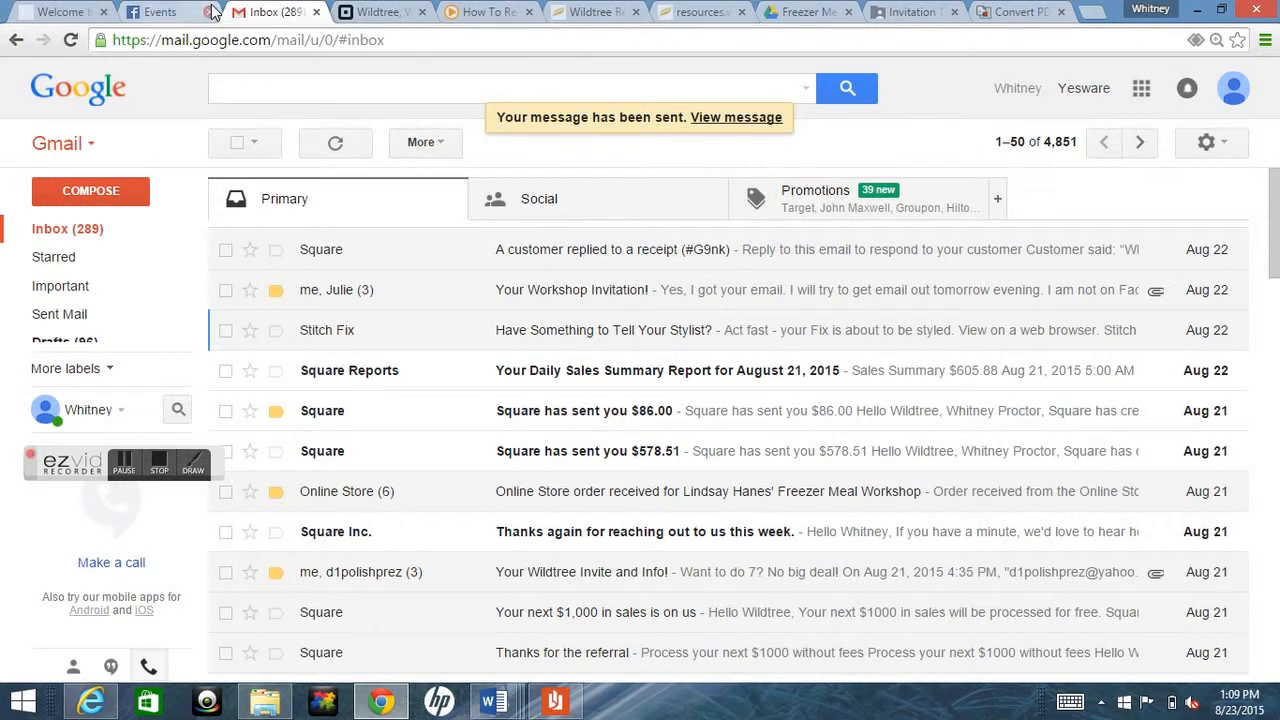
Open Facebook's Events page, then read the event setup instructions in the Word document FMW Facebook Event Posts 1-15.
left_click(160, 12)
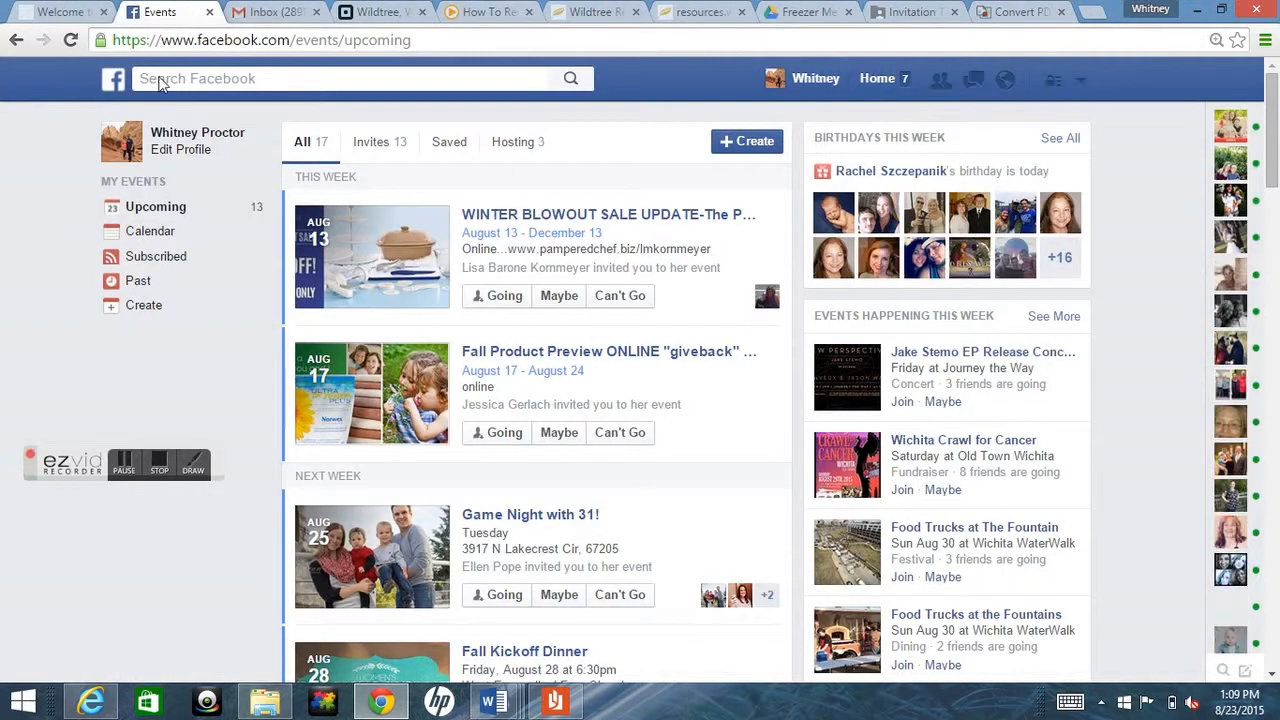
left_click_drag(75, 458, 70, 556)
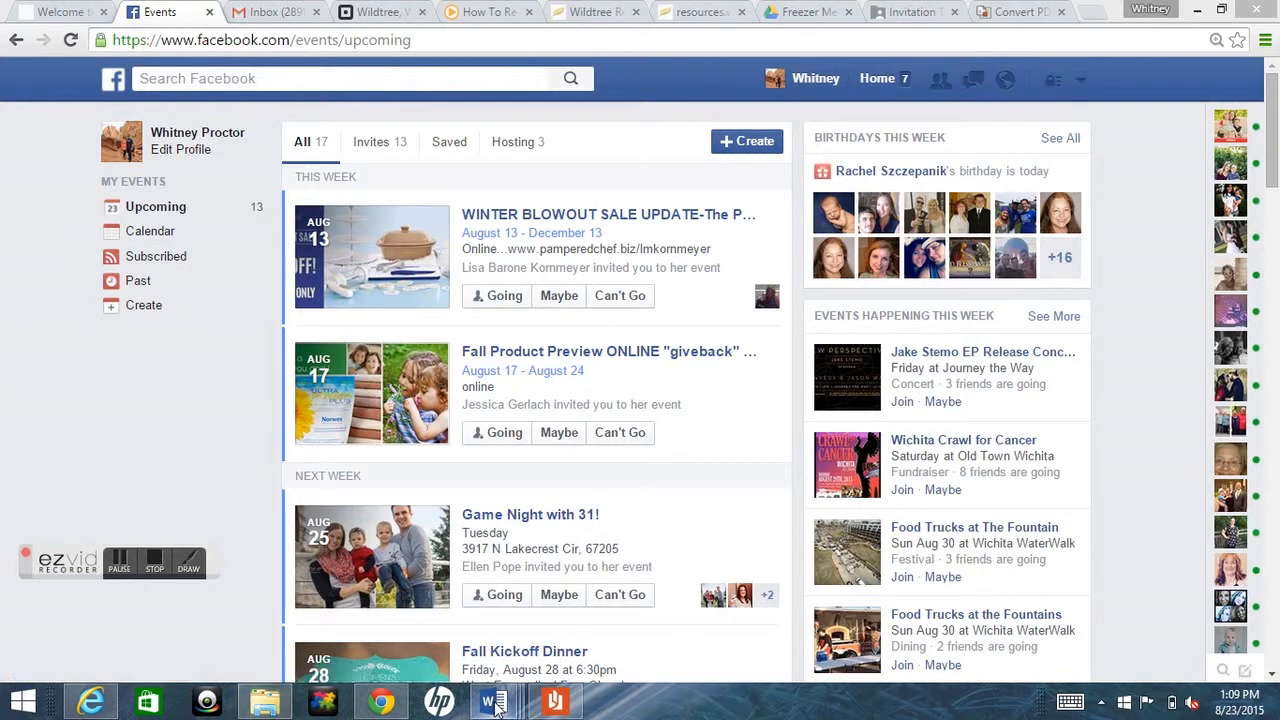
mouse_move(497, 705)
left_click(505, 600)
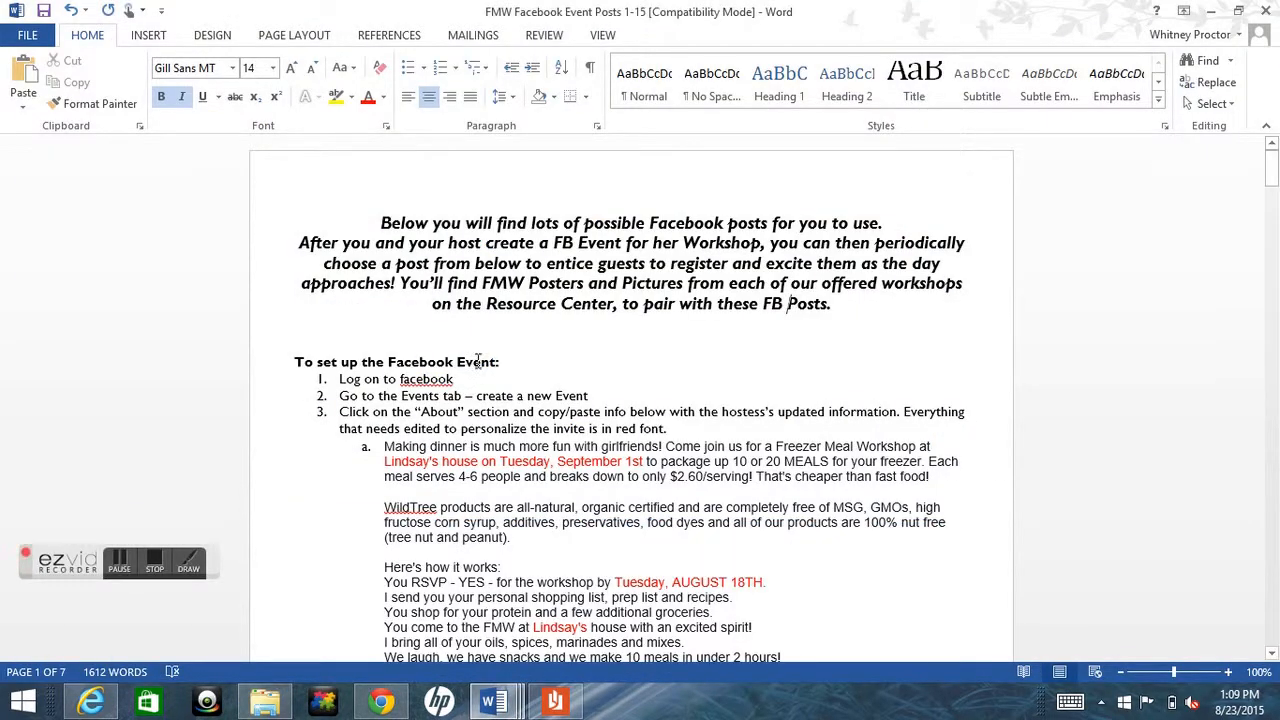
left_click_drag(1273, 177, 1273, 184)
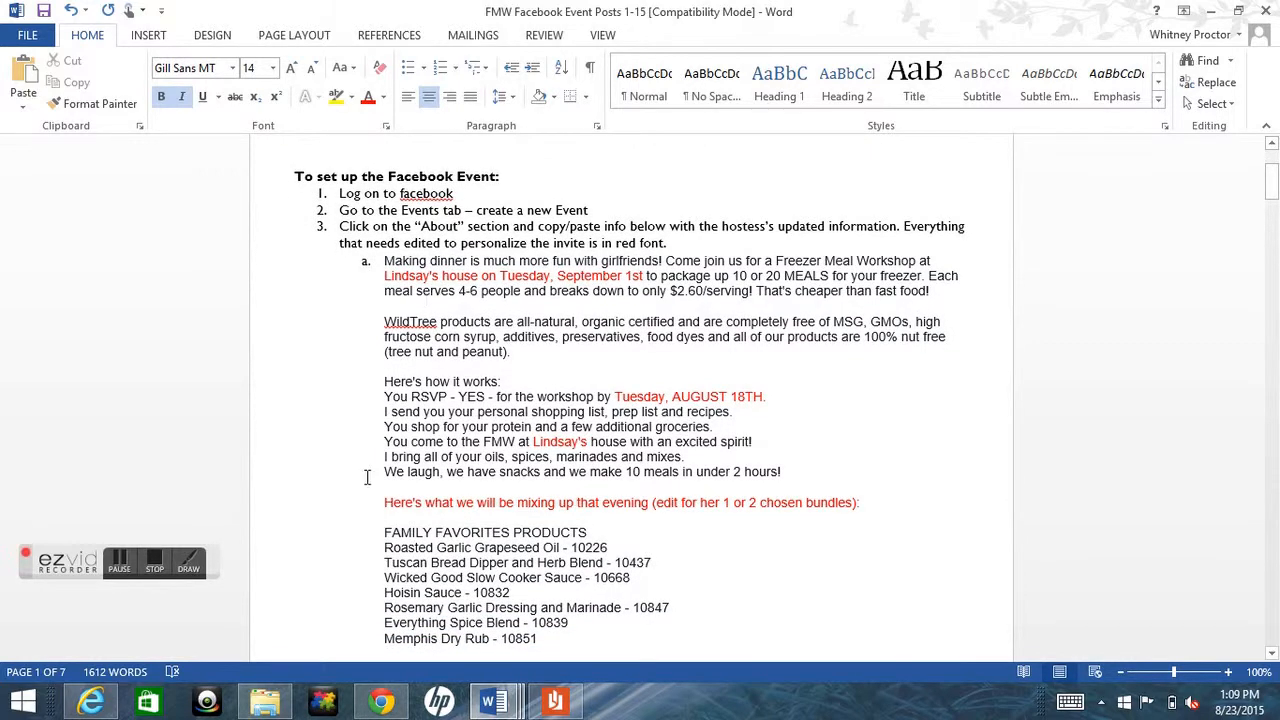
Start a new private event on Facebook and name it with the host's first name in possessive form followed by "FMW".
left_click(381, 702)
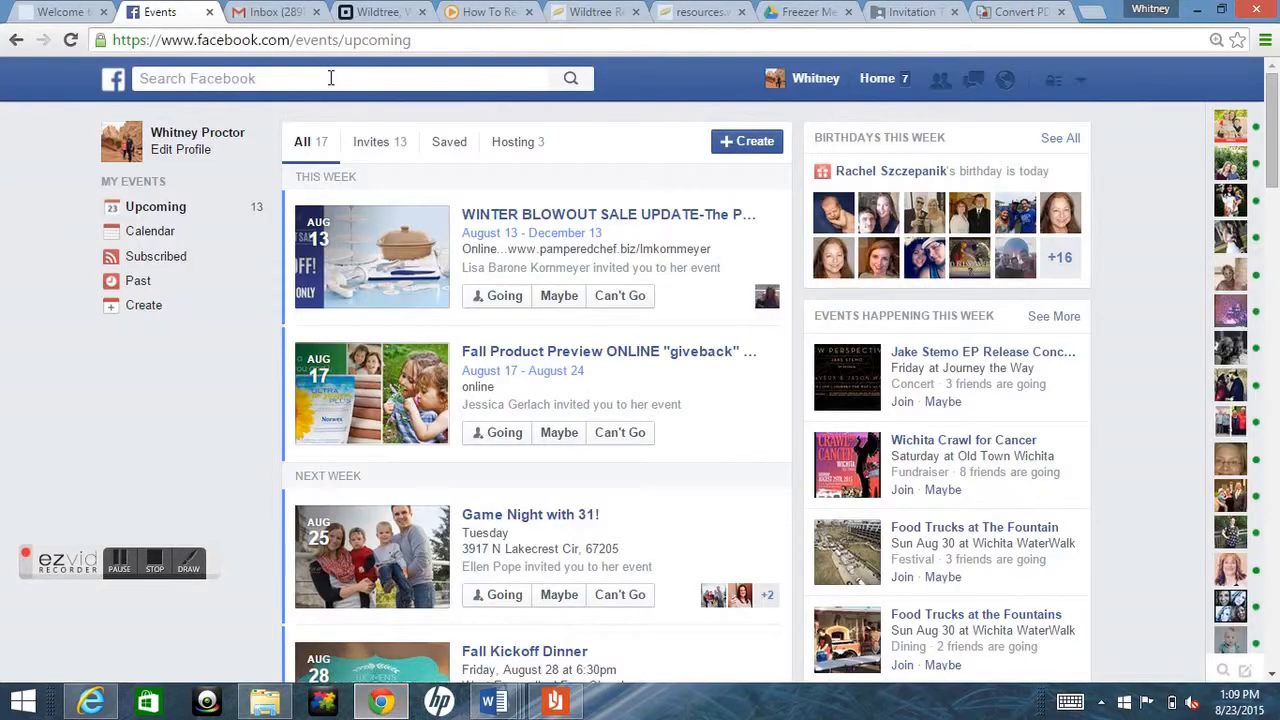
left_click(738, 146)
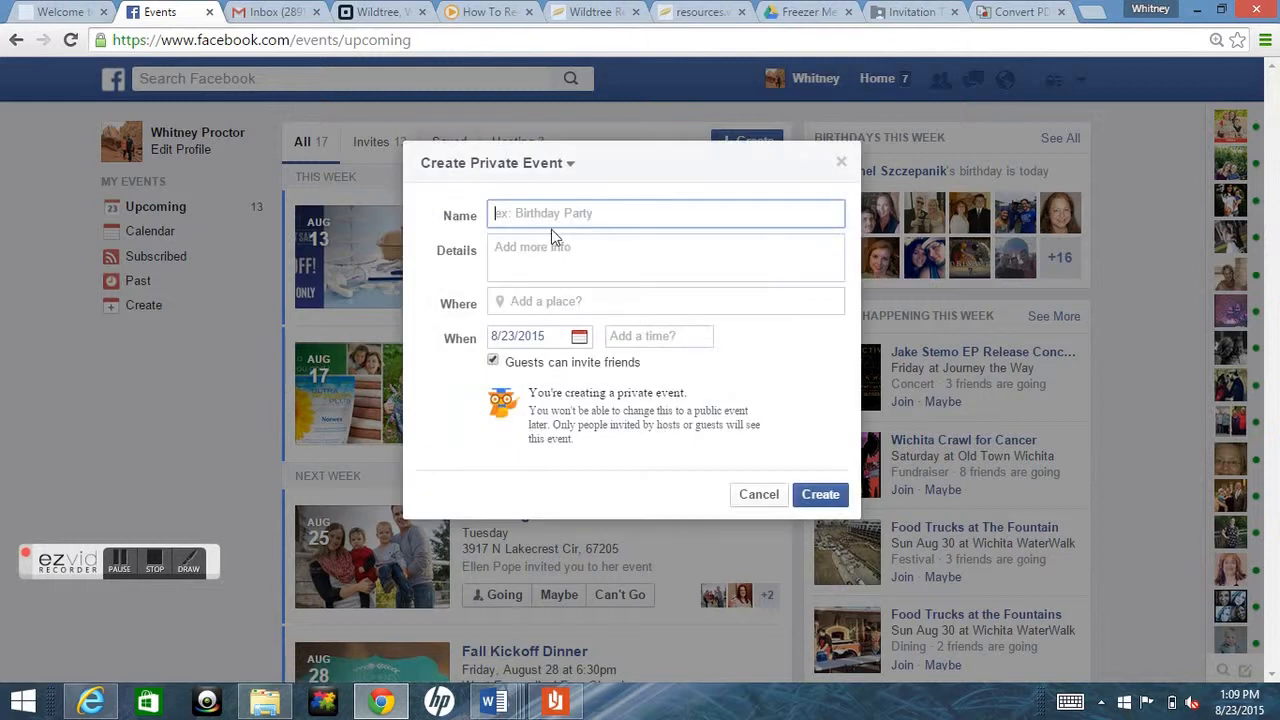
type("Michelle's FMW")
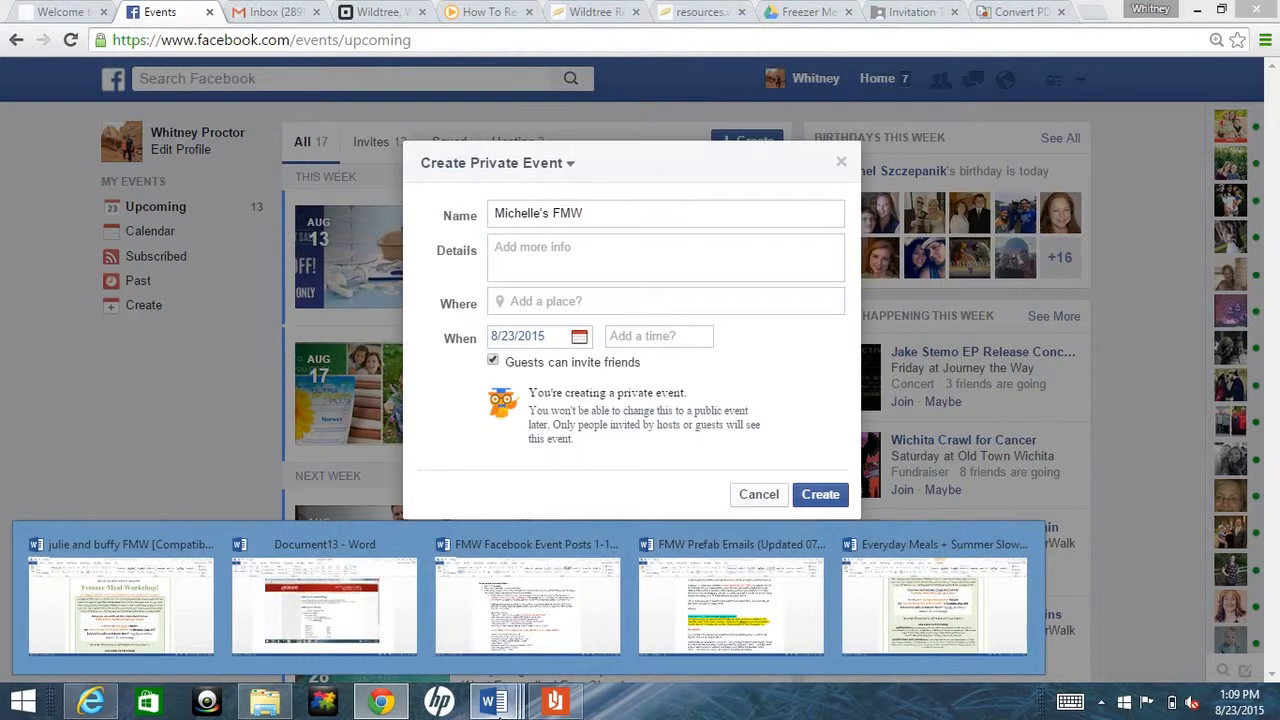
Copy the event description from the Word event posts document into the Facebook event's details and remove the leading "a." list marker.
left_click(527, 600)
left_click_drag(385, 261, 625, 588)
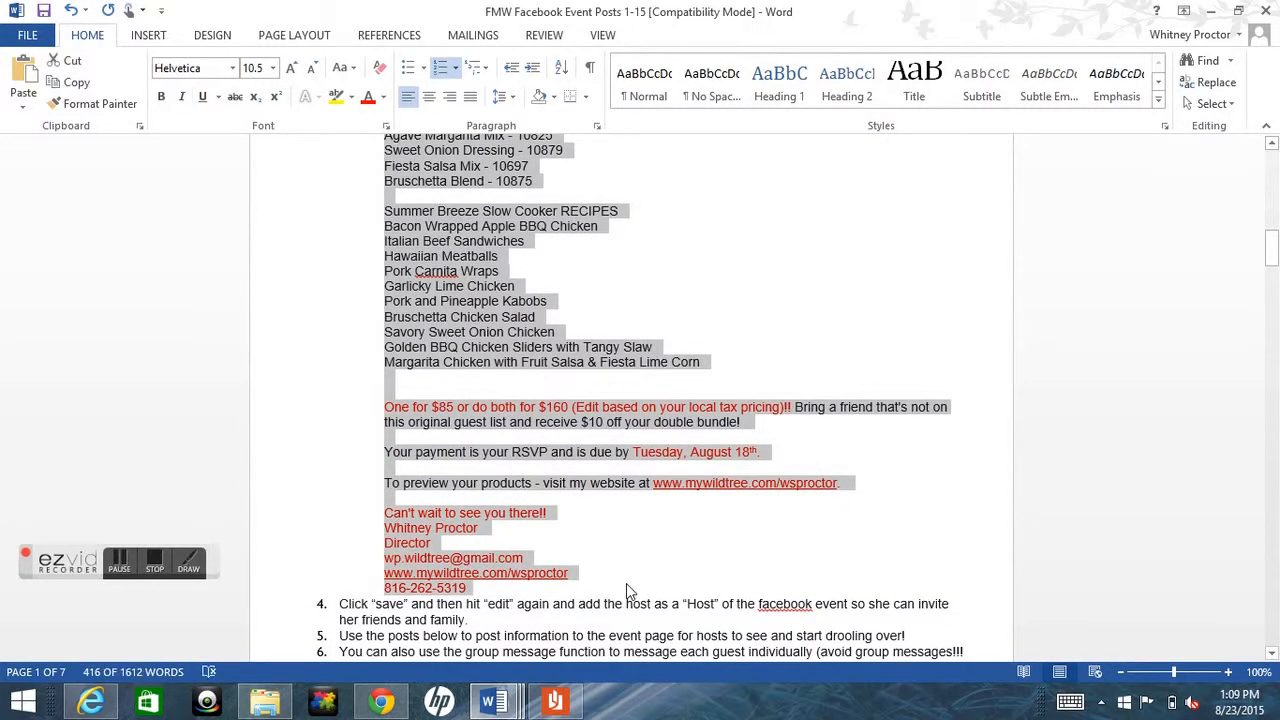
left_click(380, 703)
key("ctrl+v")
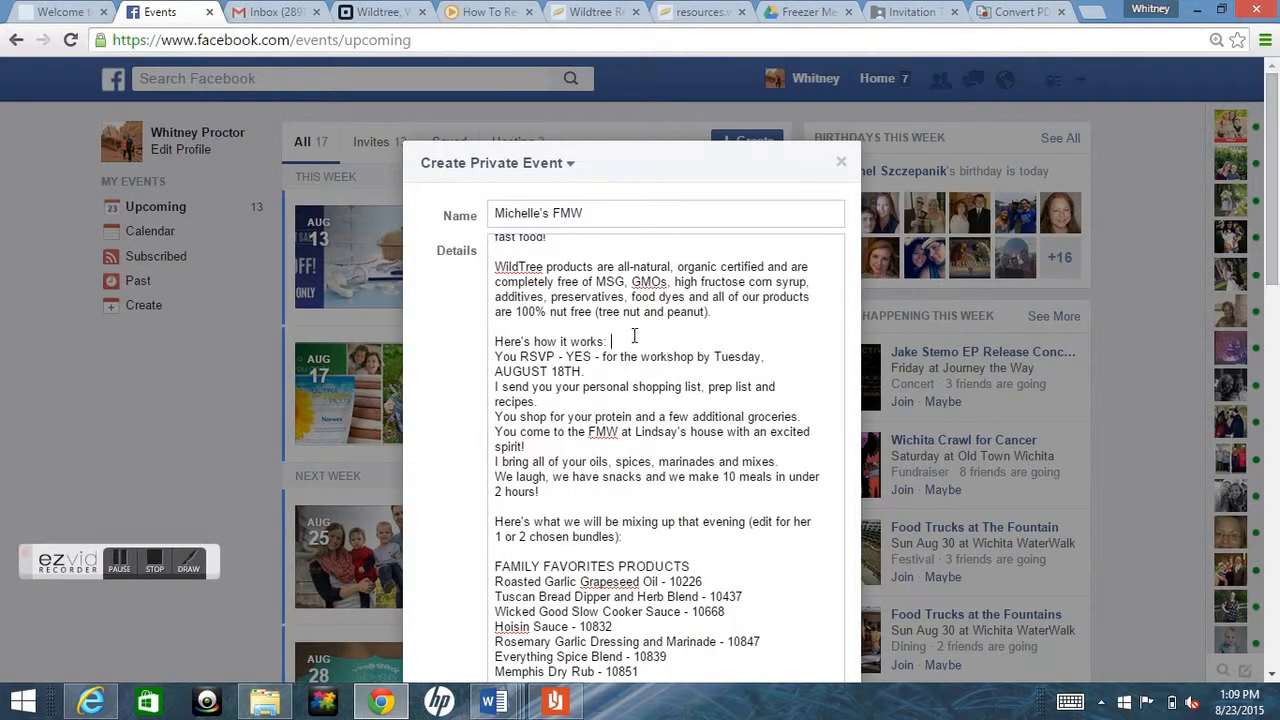
scroll(634, 336, "up", 2)
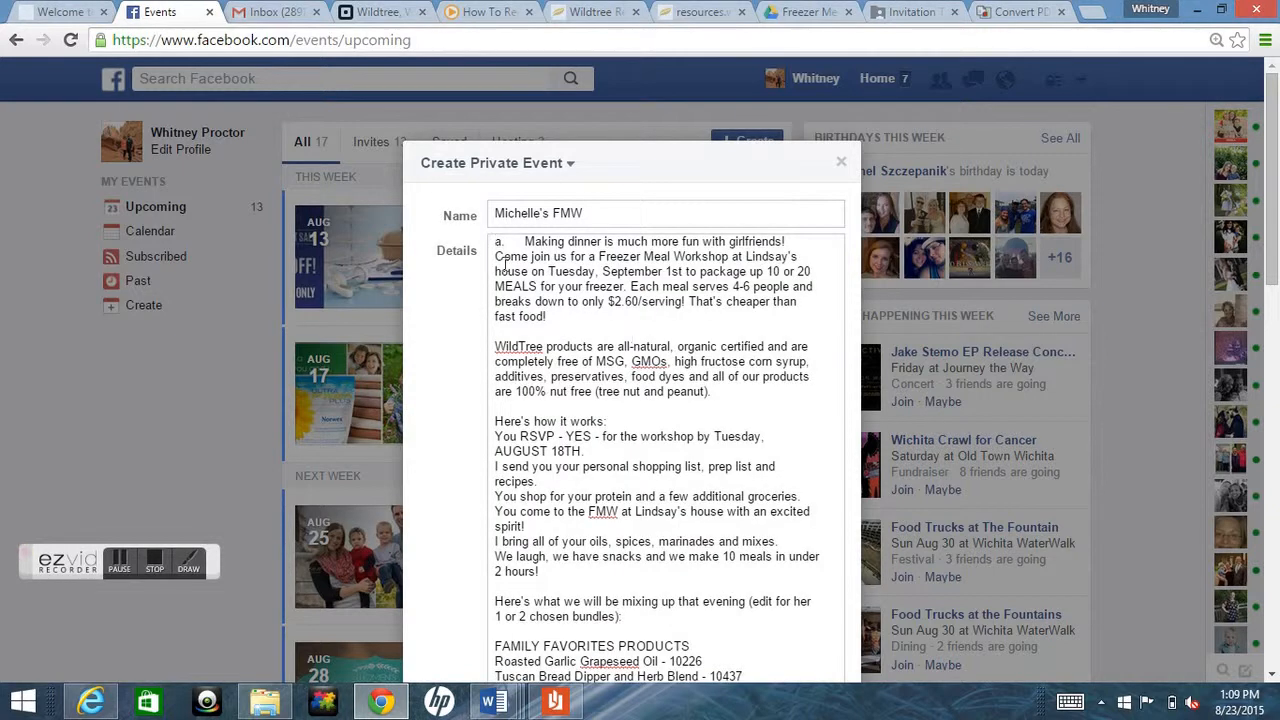
left_click_drag(522, 243, 494, 243)
key("BackSpace")
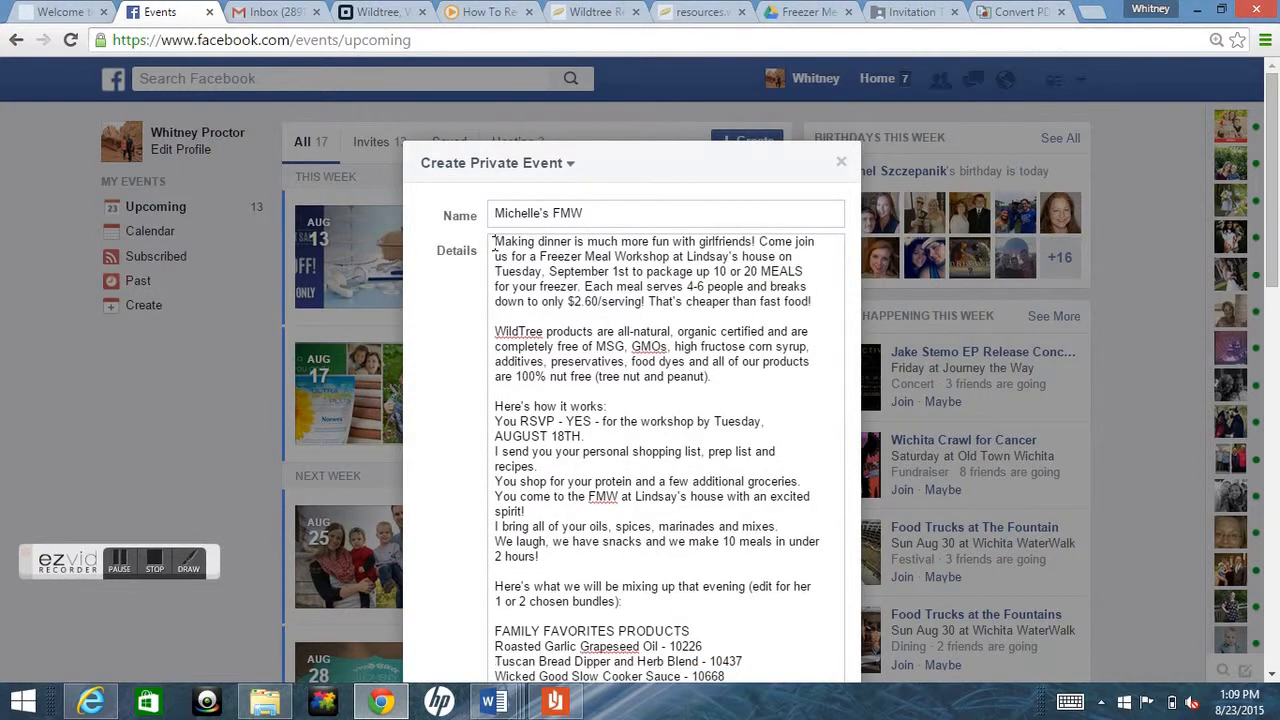
In the details' opening paragraph, replace the sample host name with the current host's first name and set the workshop date to "Thursday, September 24th".
double_click(716, 262)
type("Michelle's")
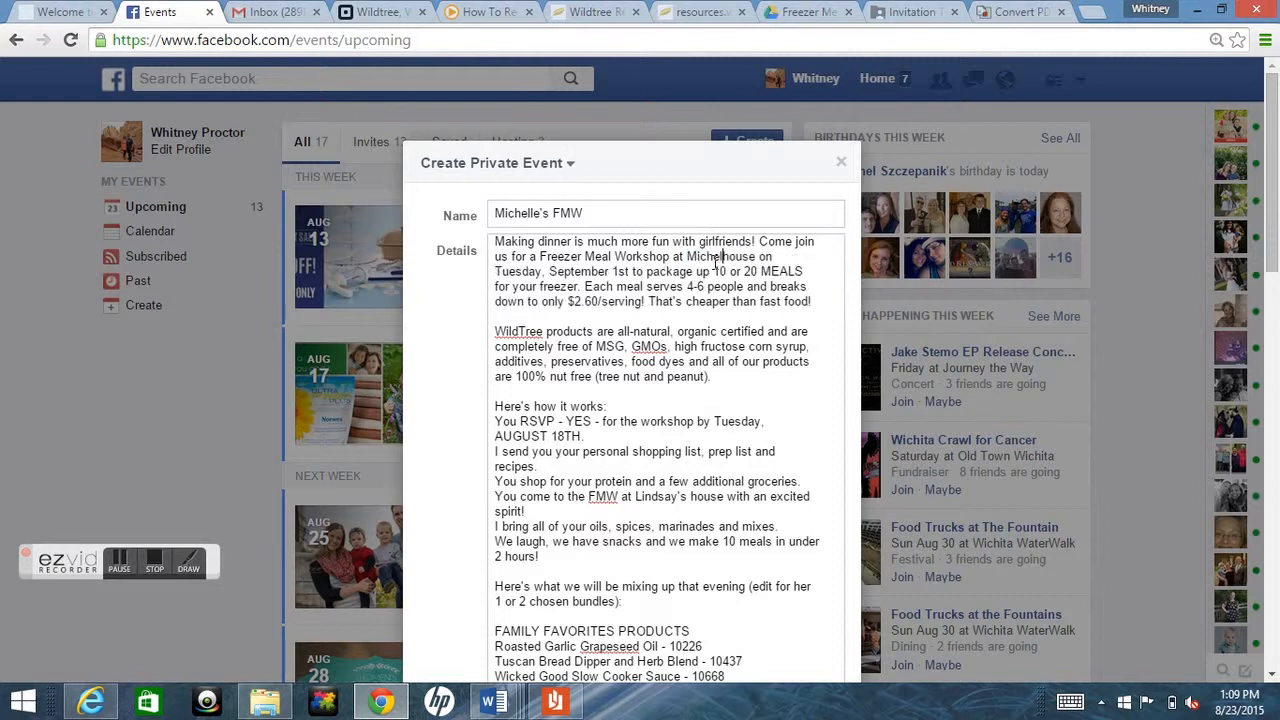
left_click_drag(628, 271, 494, 271)
type("Thursday")
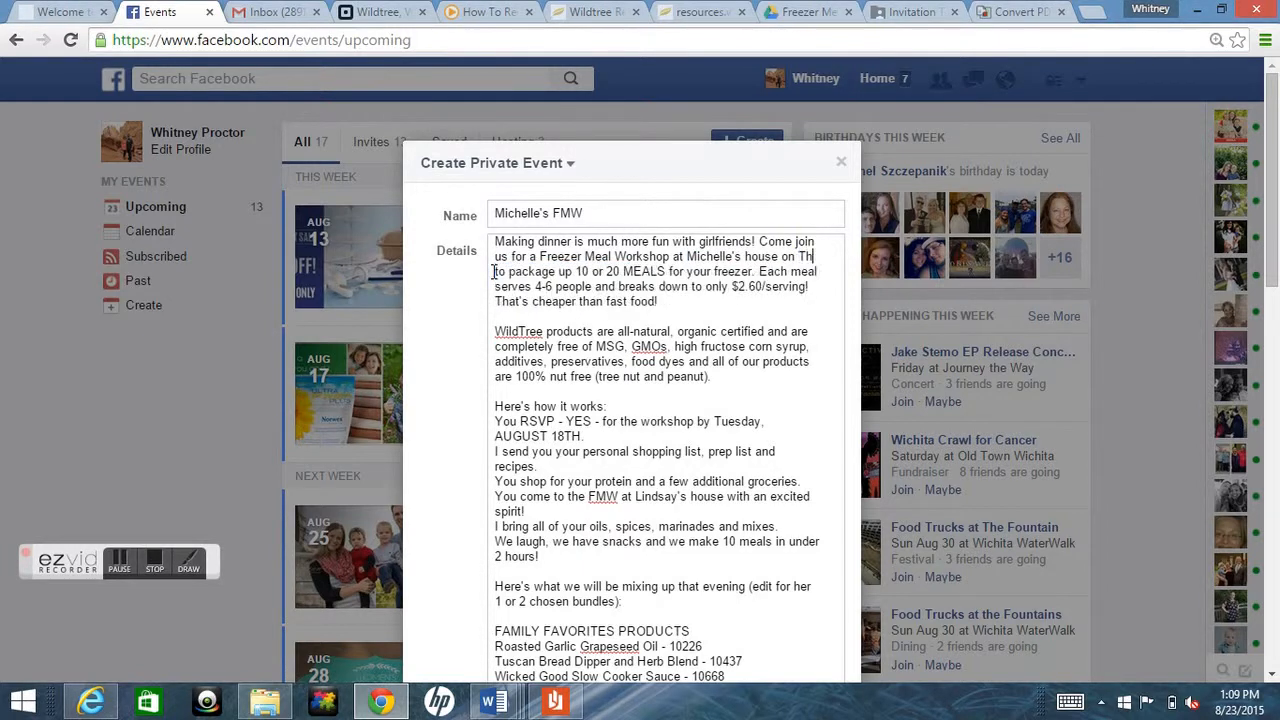
type(", September 2")
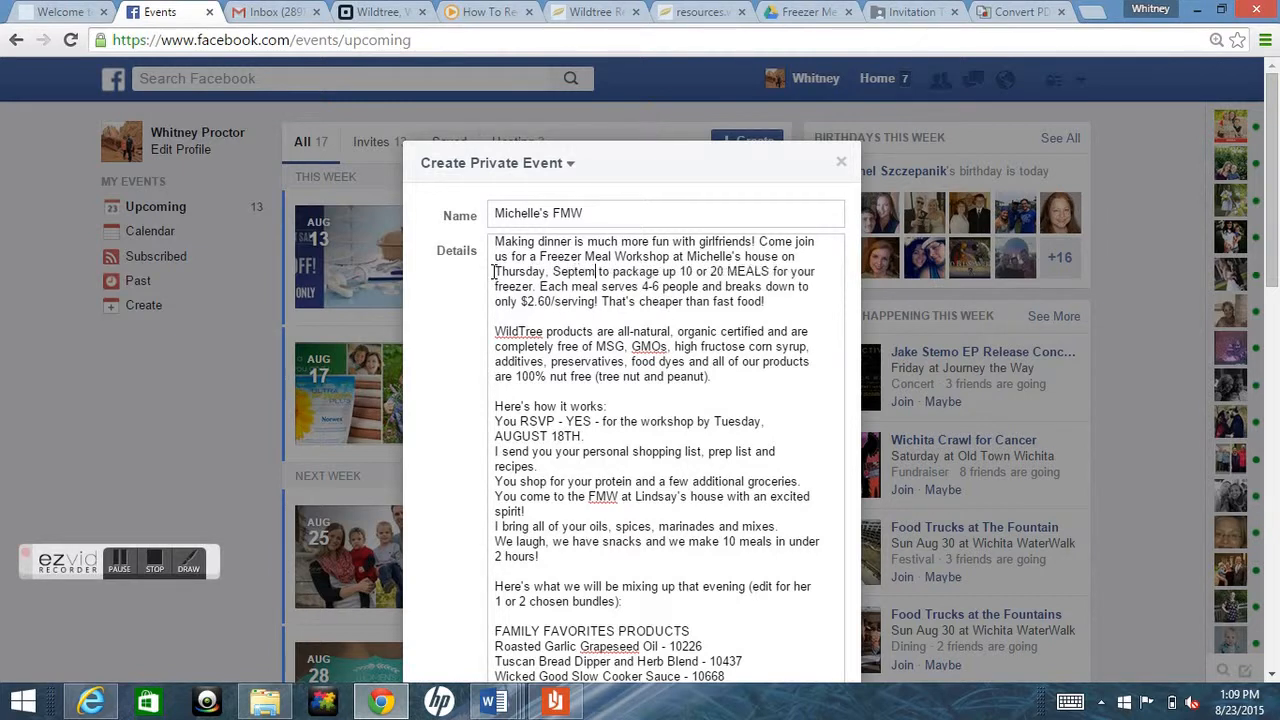
type("4th")
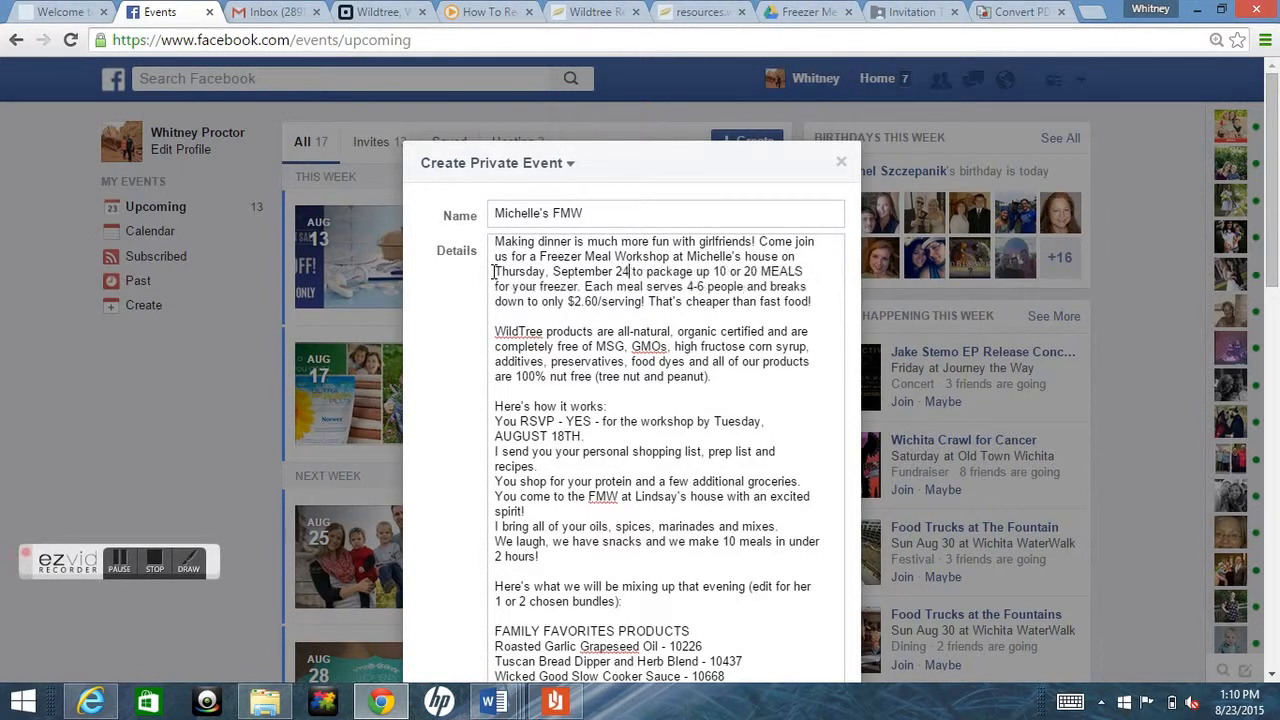
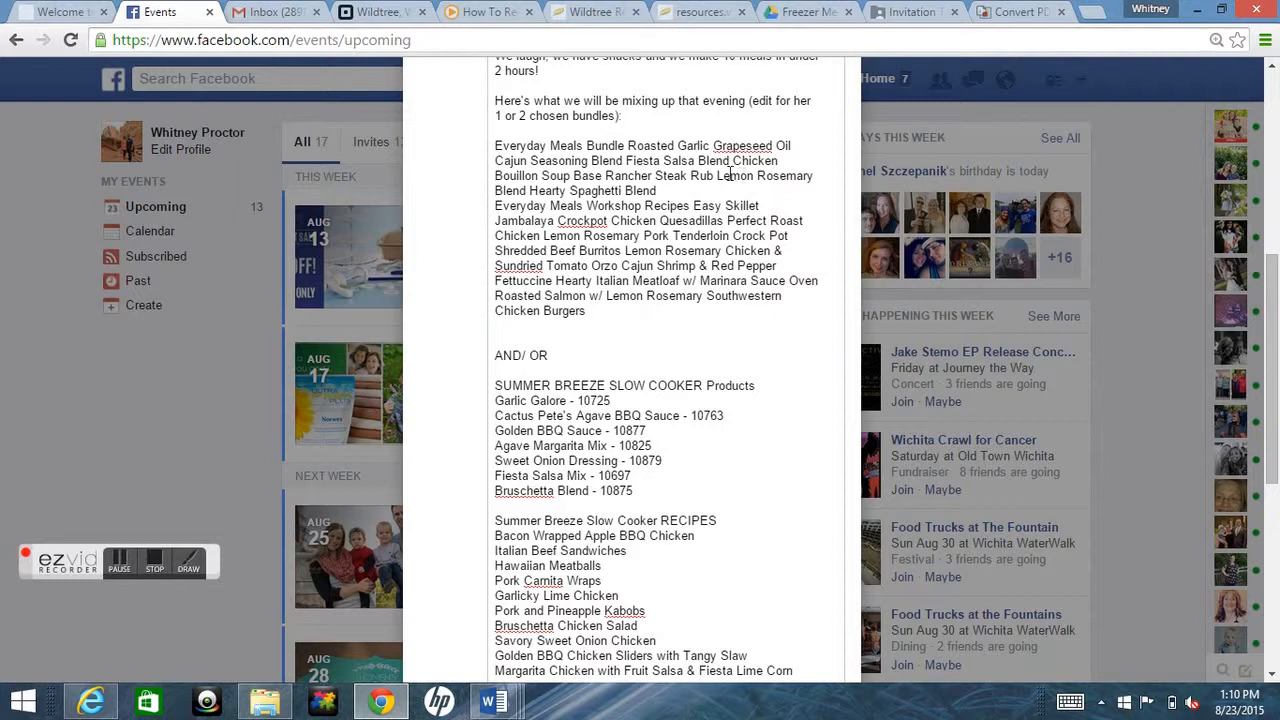
Put the Everyday Meals Bundle heading and each of its products on separate lines in the event details, with a blank line before the recipes heading.
left_click(628, 145)
key("Return")
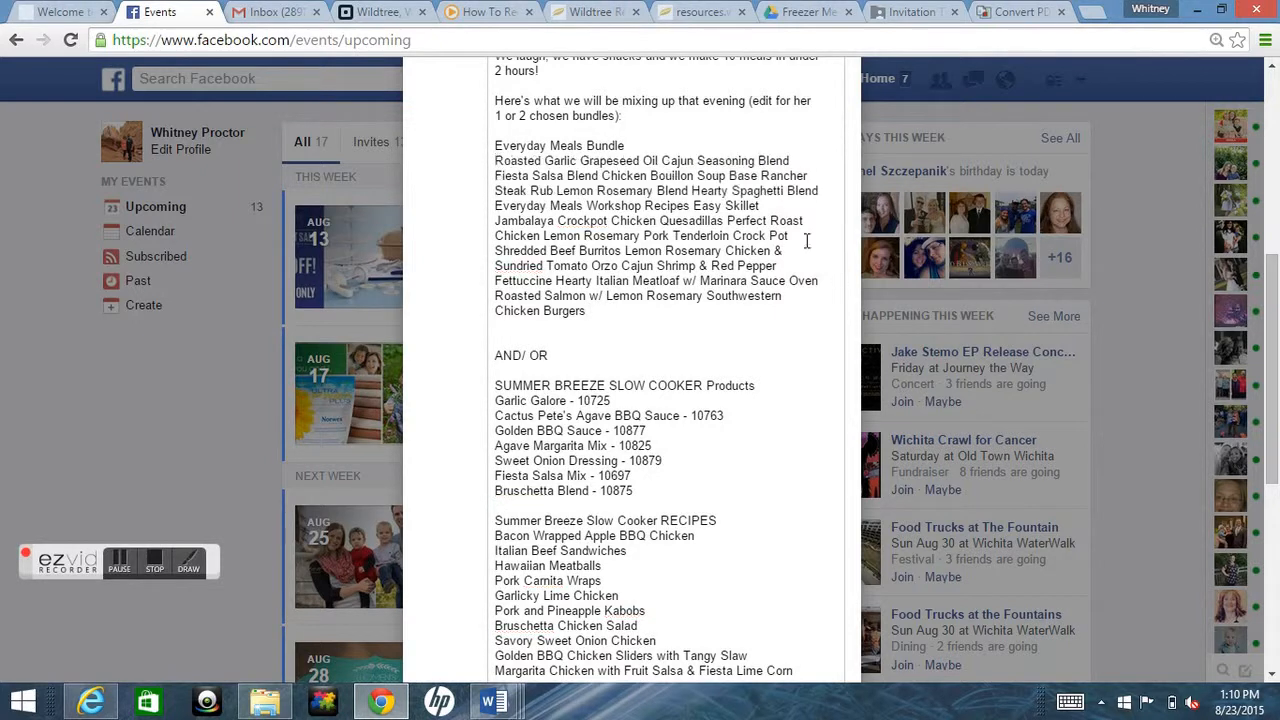
left_click(664, 160)
key("Return")
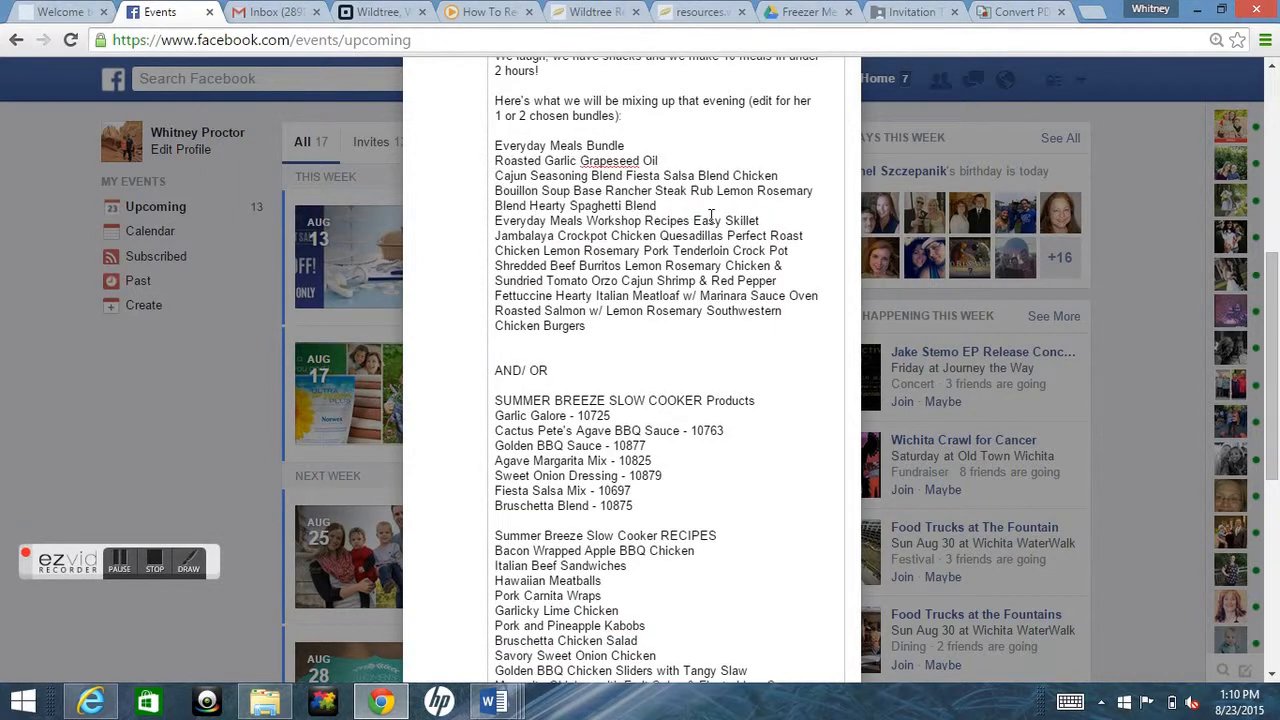
left_click(624, 175)
key("Return")
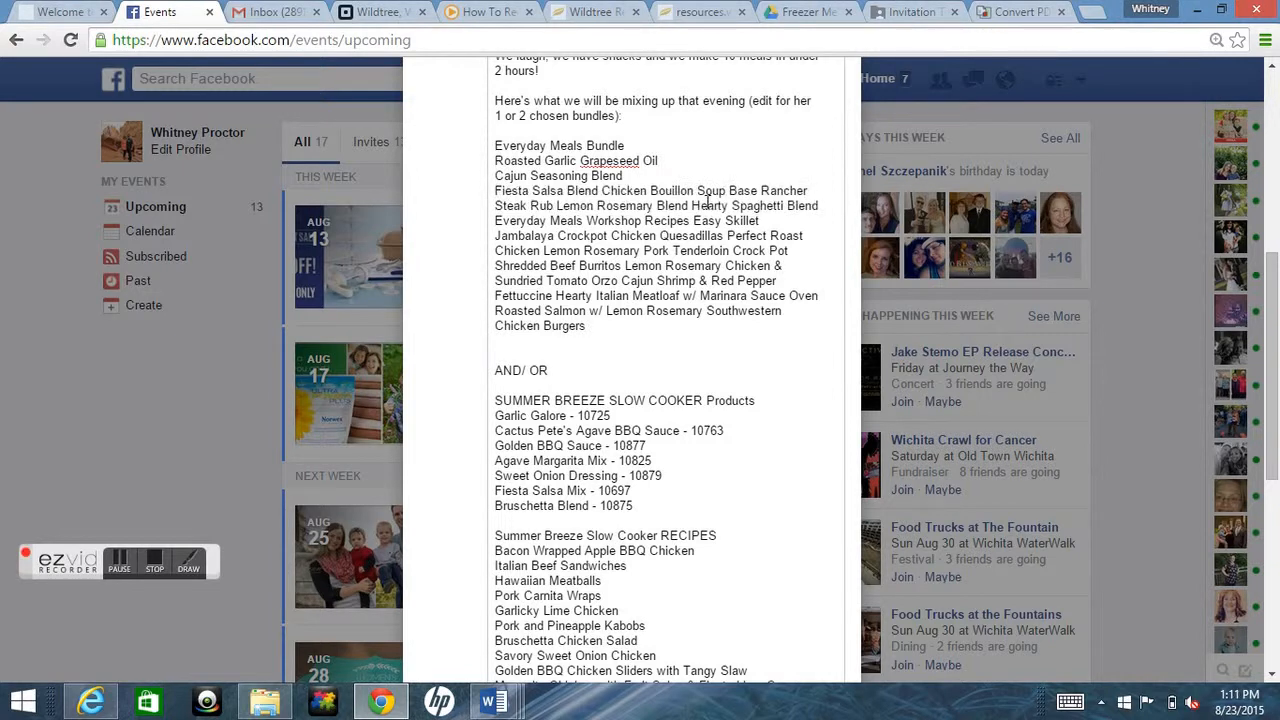
left_click(603, 190)
key("Return")
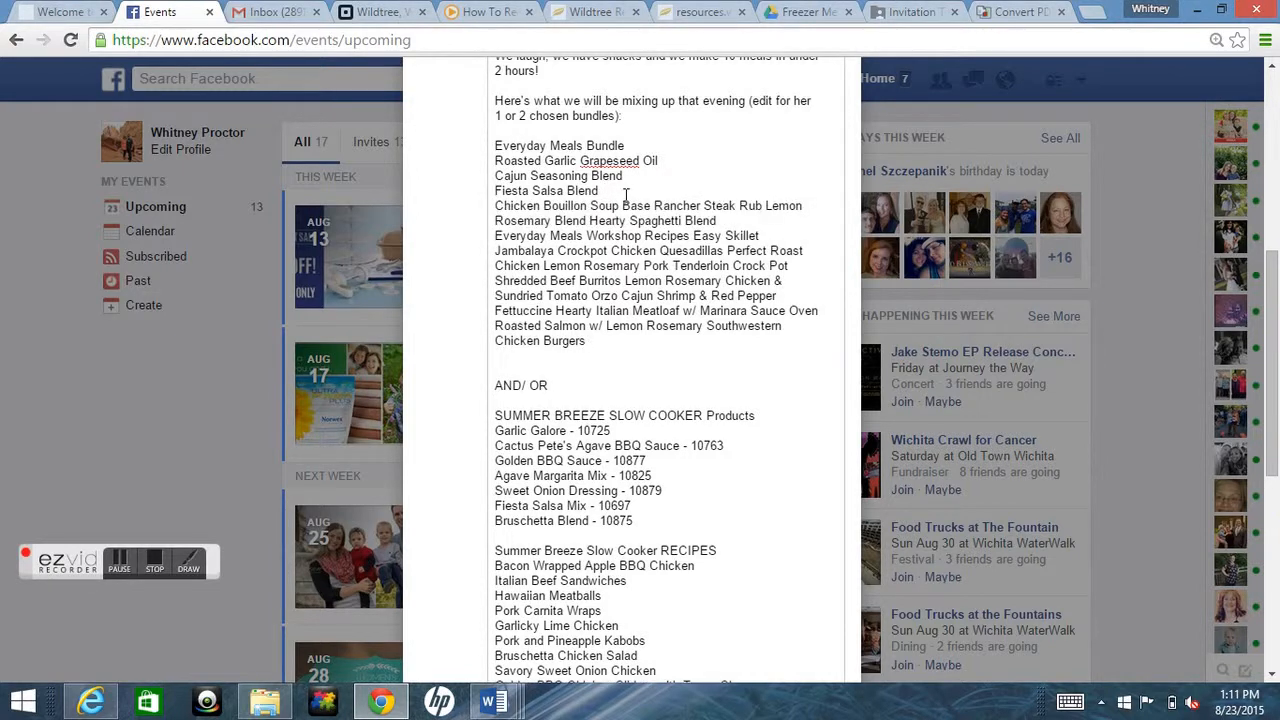
left_click(654, 205)
key("Return")
left_click(606, 220)
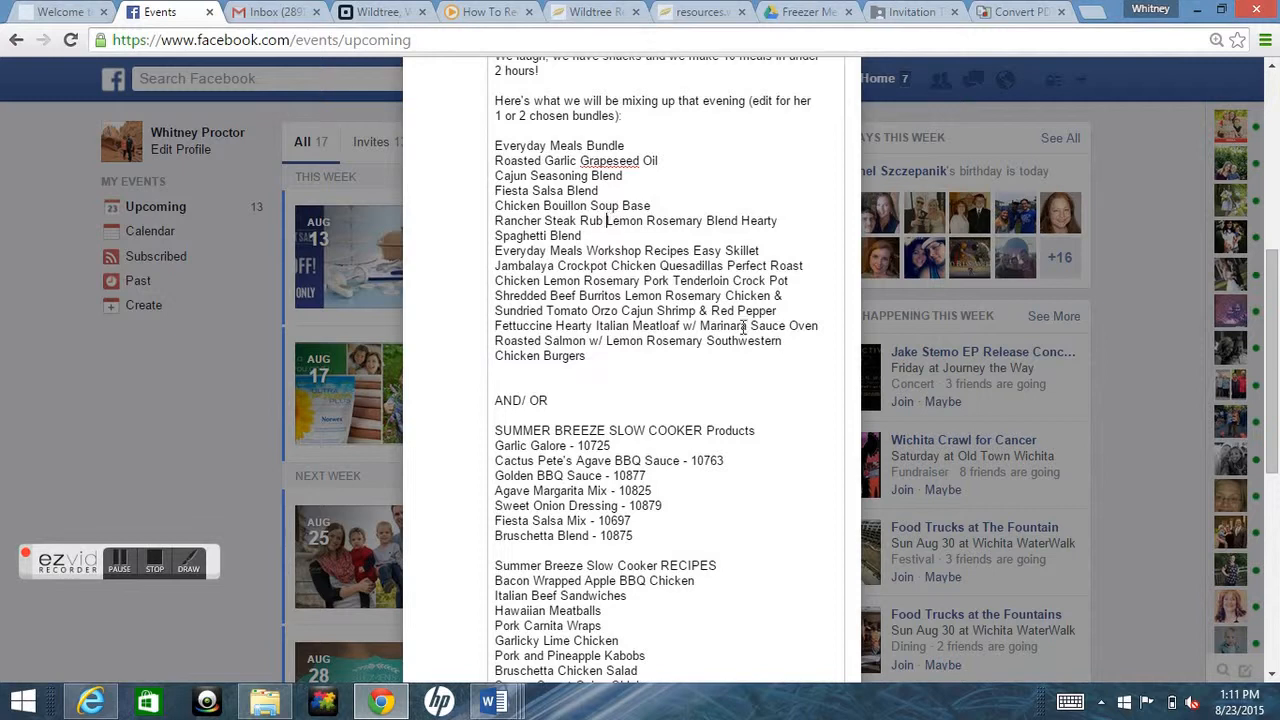
key("Return")
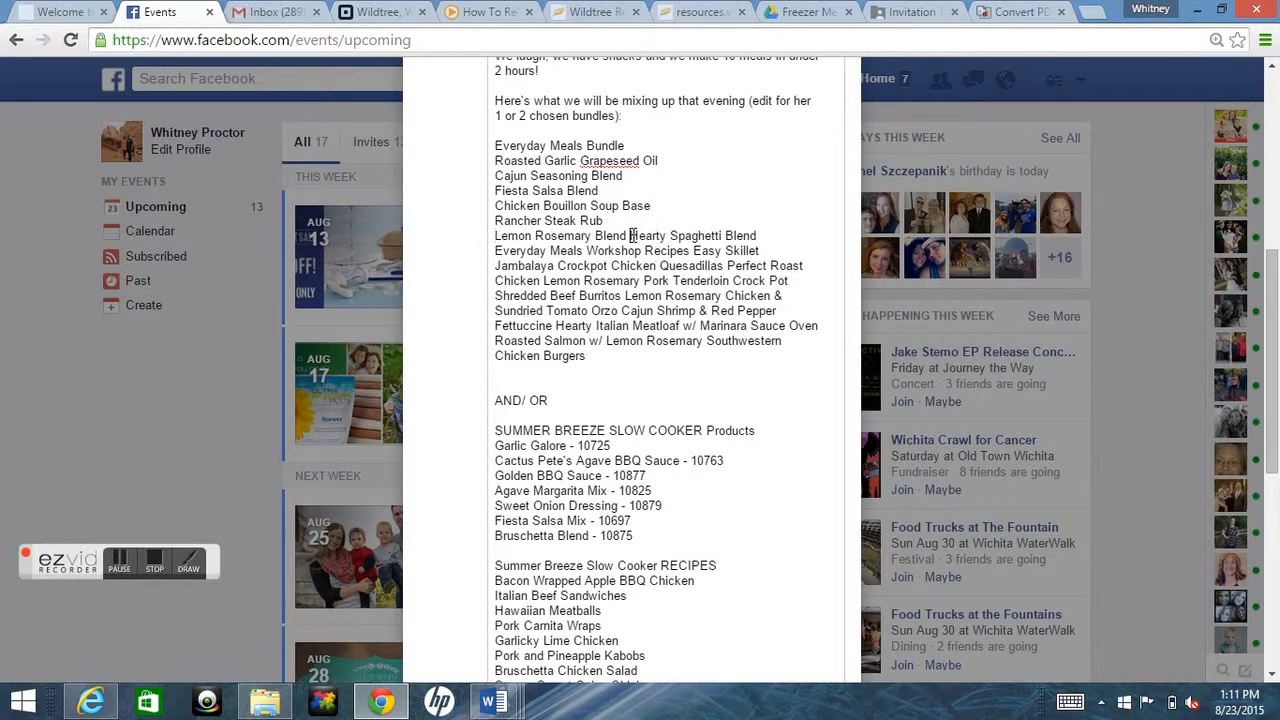
left_click(631, 235)
key("Return")
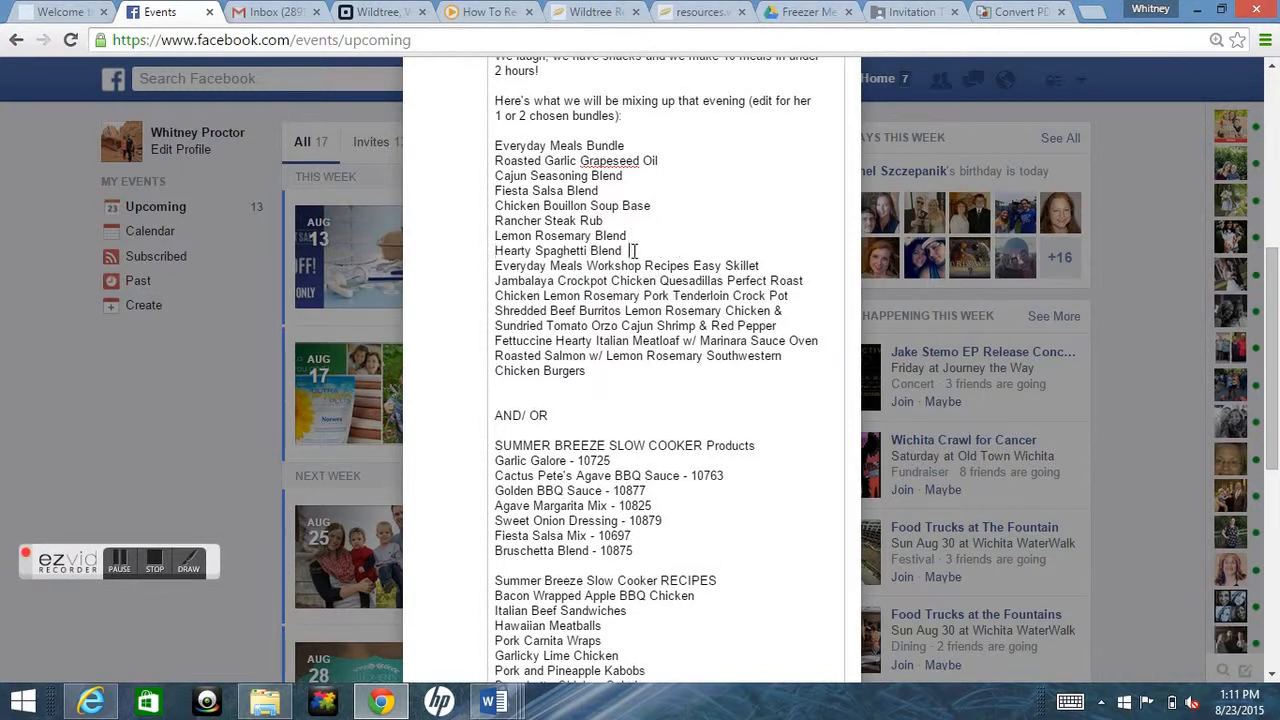
left_click(631, 250)
key("Return")
Put the Everyday Meals Workshop Recipes heading and each recipe from Easy Skillet Jambalaya to Southwestern Chicken Burgers on its own line.
left_click(693, 281)
key("Return")
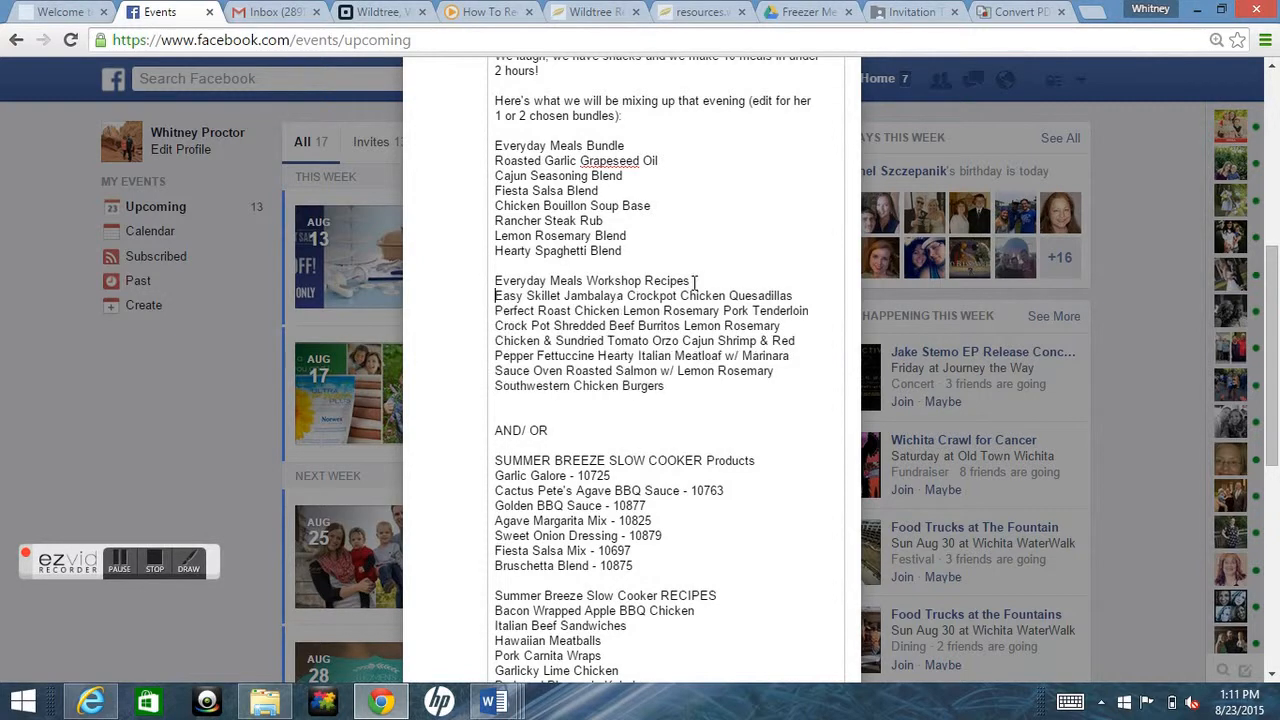
left_click(625, 296)
key("Return")
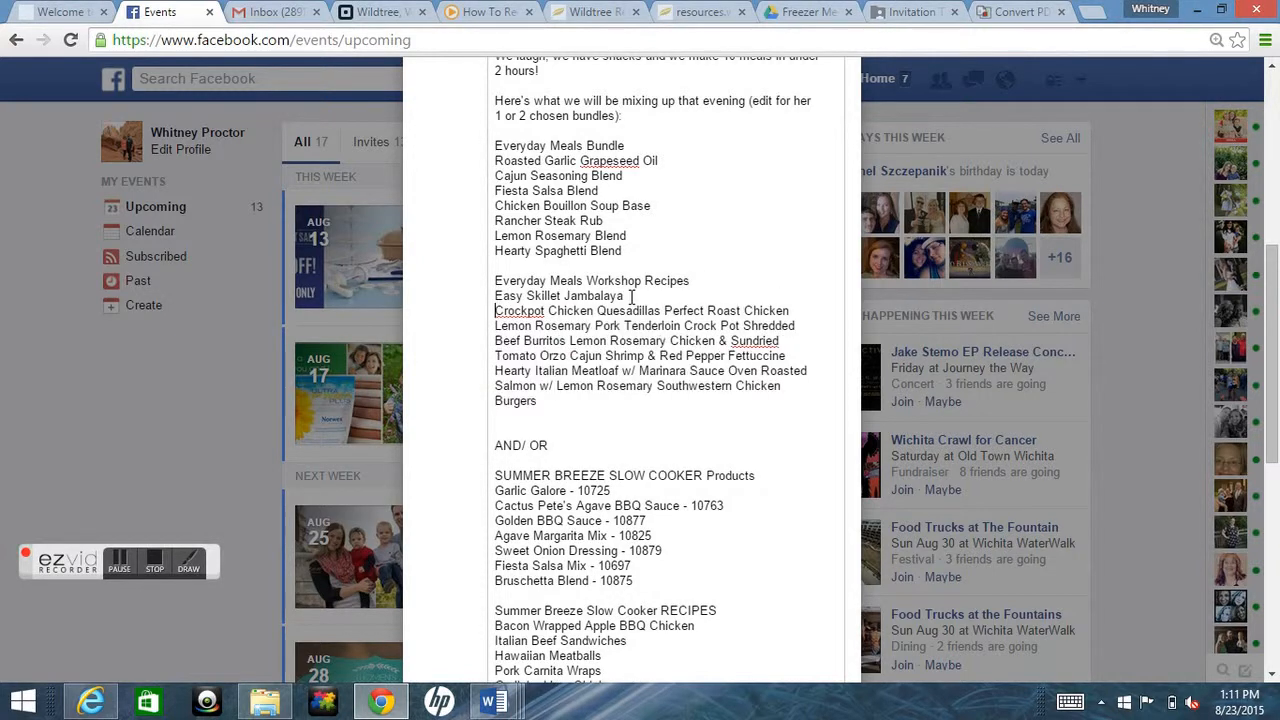
left_click(668, 311)
key("Return")
left_click(622, 326)
key("Return")
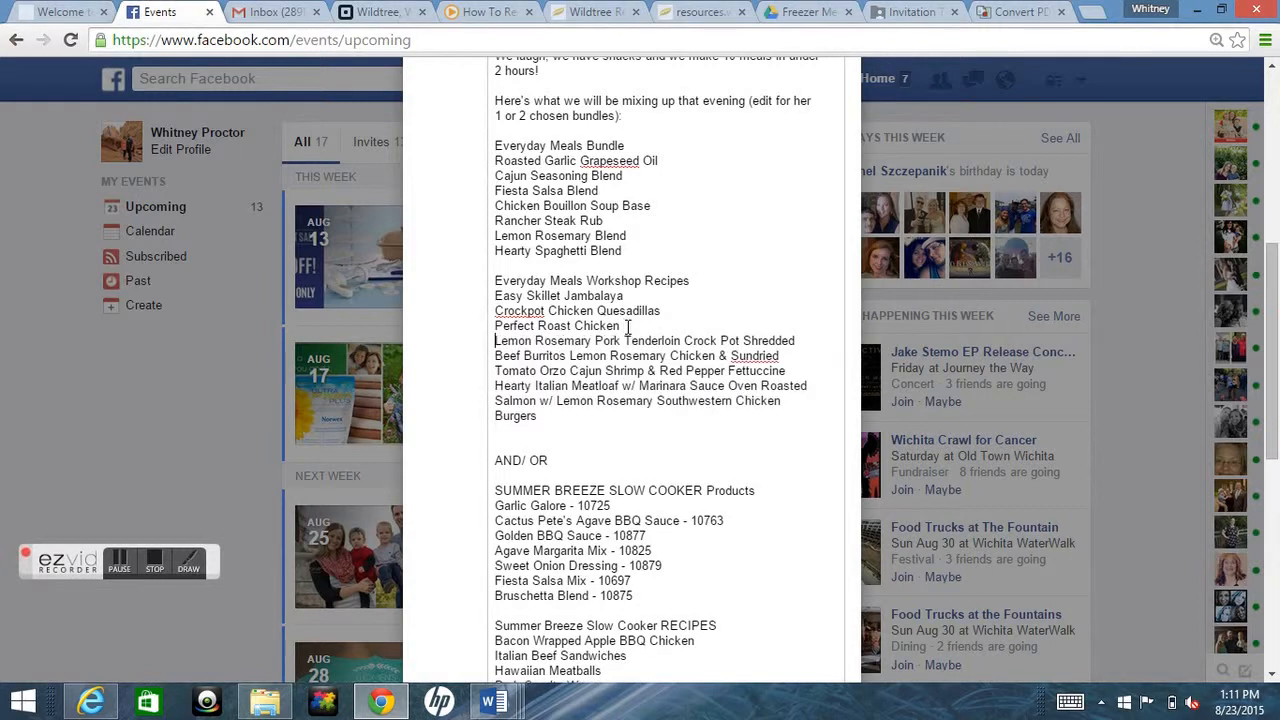
left_click(683, 341)
key("Return")
left_click(683, 356)
key("Return")
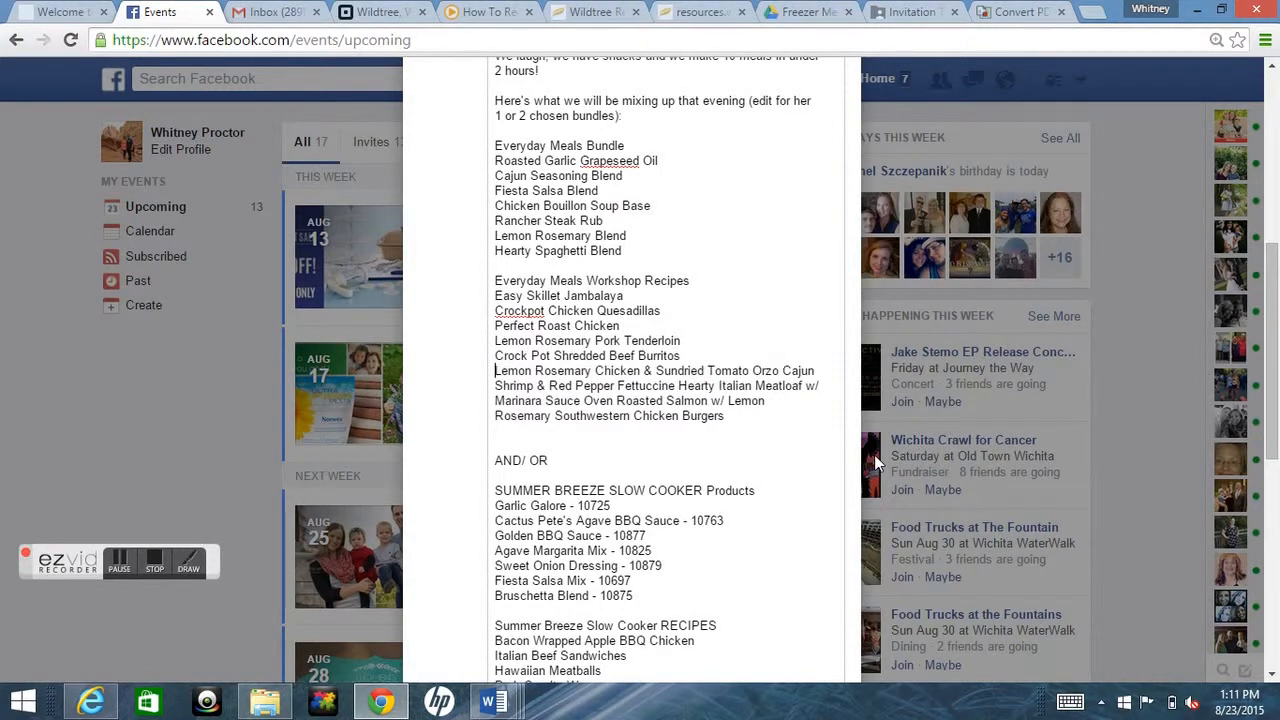
left_click(781, 371)
key("Return")
left_click(709, 371)
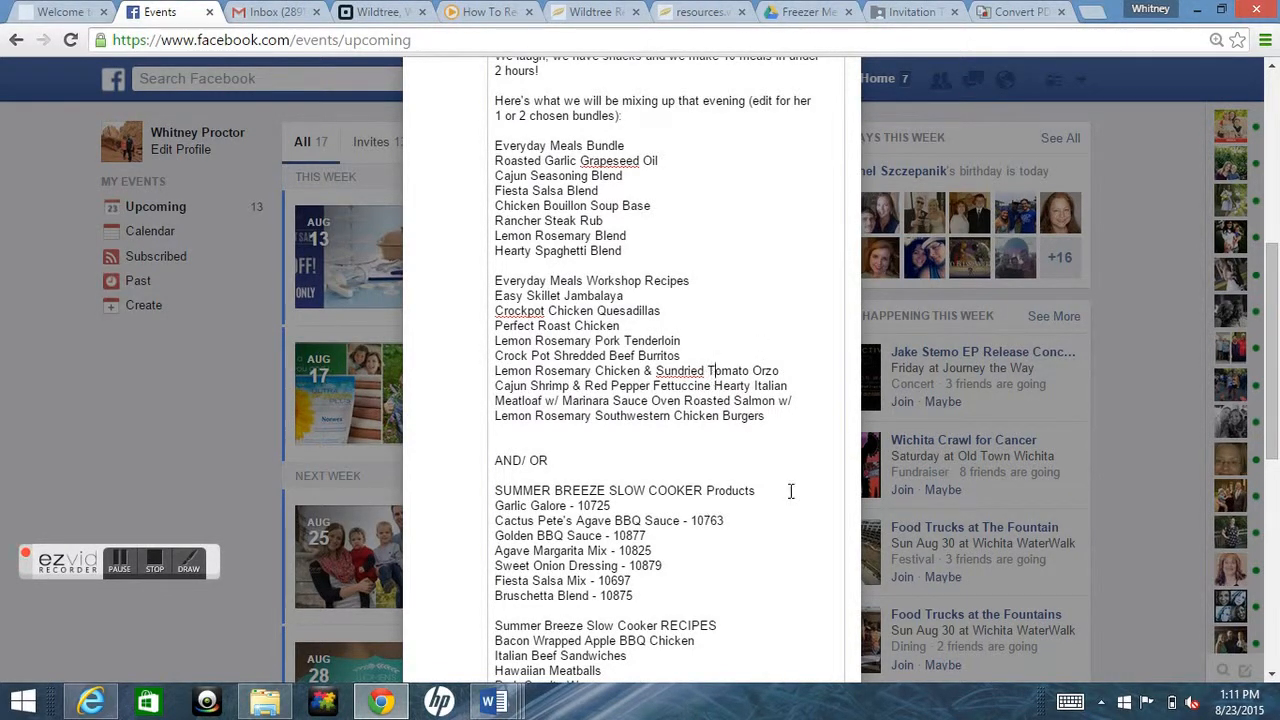
key("Return")
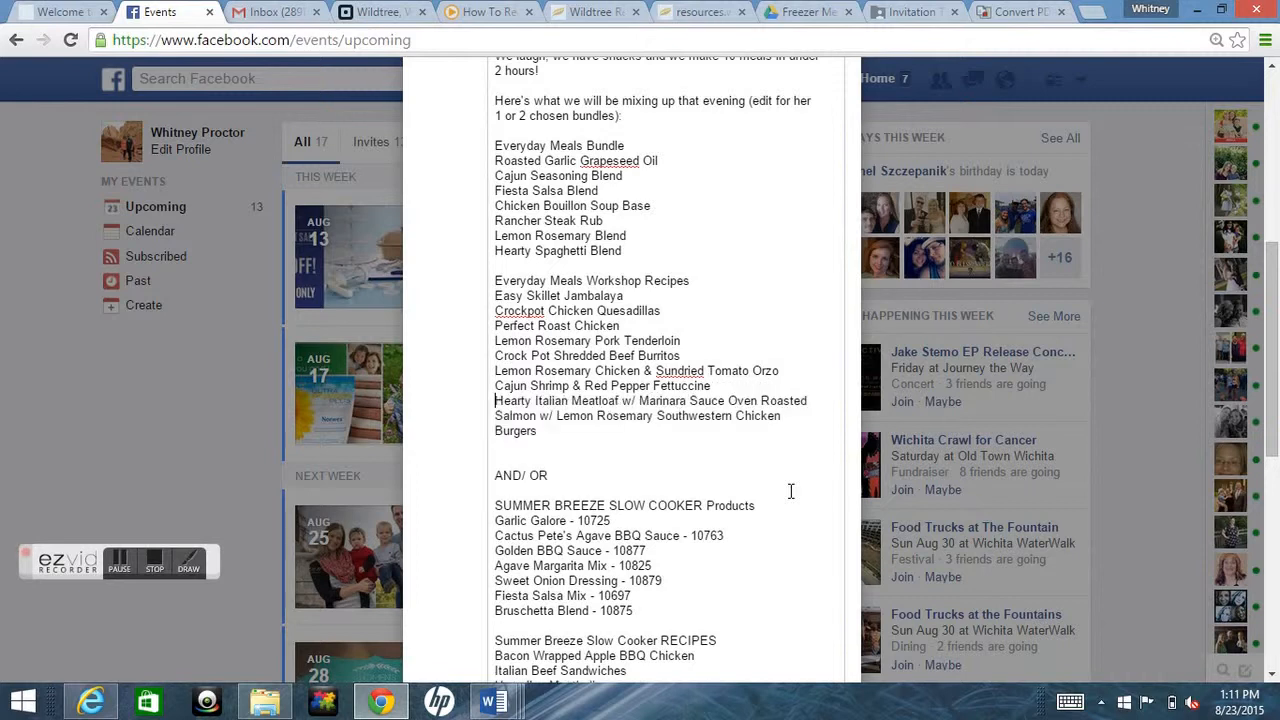
left_click(730, 400)
key("Return")
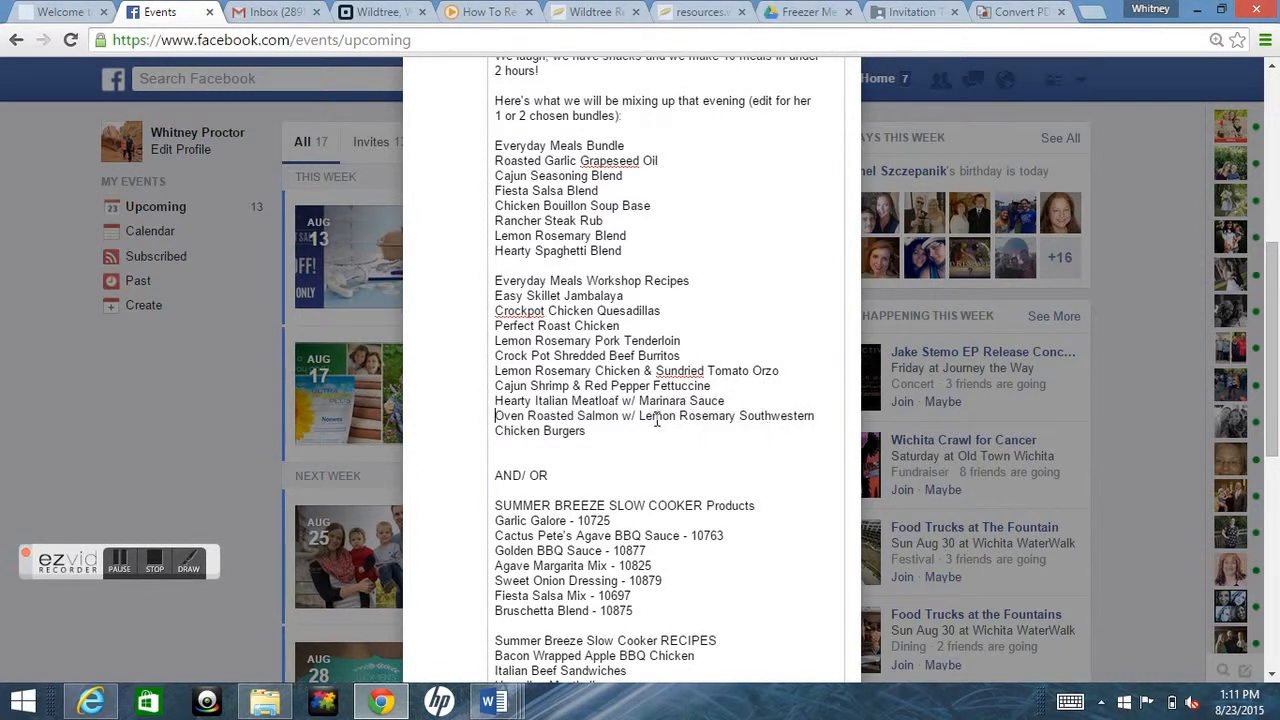
left_click(738, 415)
key("Return")
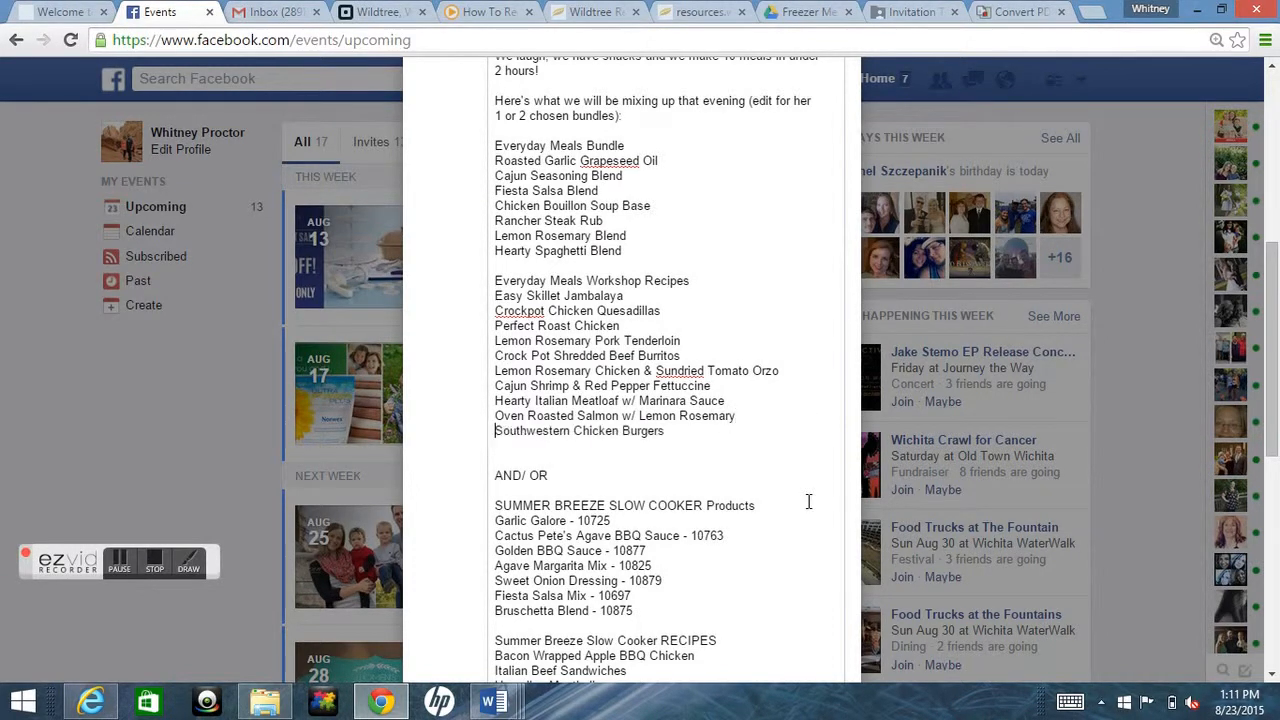
Change the payment due date near the end of the event details to "September 8th".
left_click_drag(1273, 268, 1275, 405)
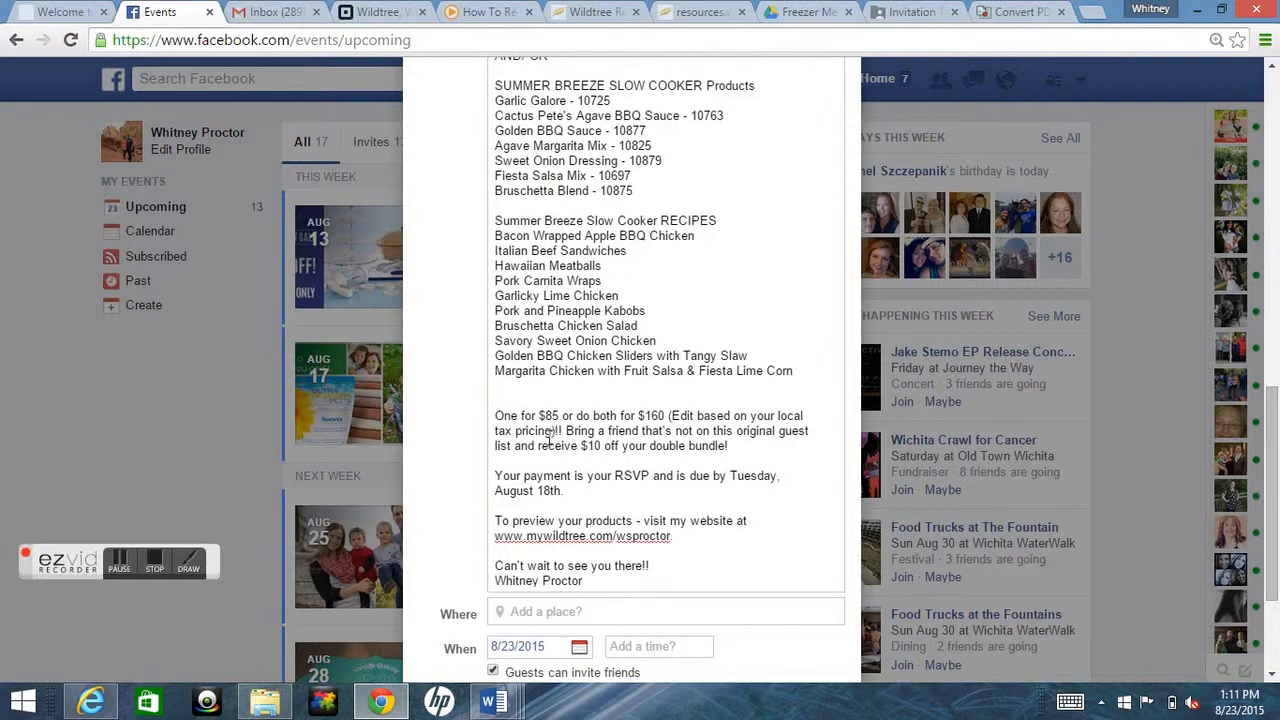
left_click_drag(587, 497, 495, 491)
type("September 8th")
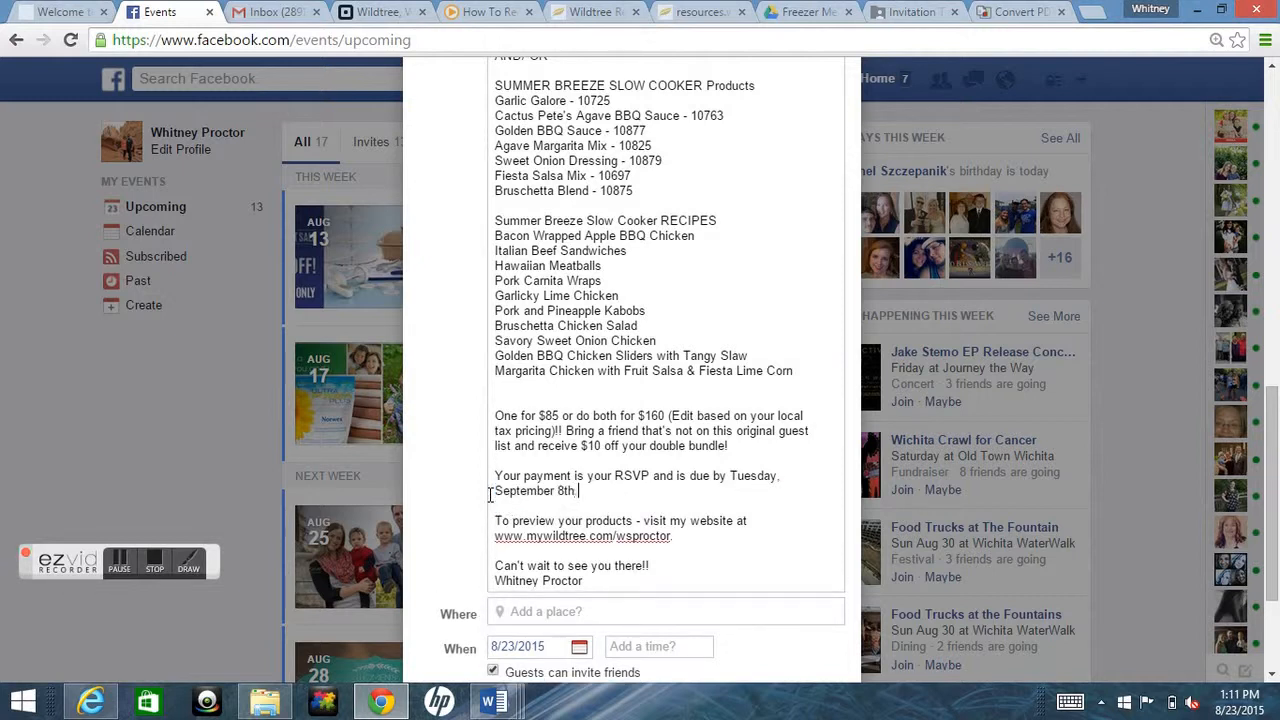
Set the event's location to the host's first name in possessive form followed by "House".
scroll(1278, 444, "down", 1)
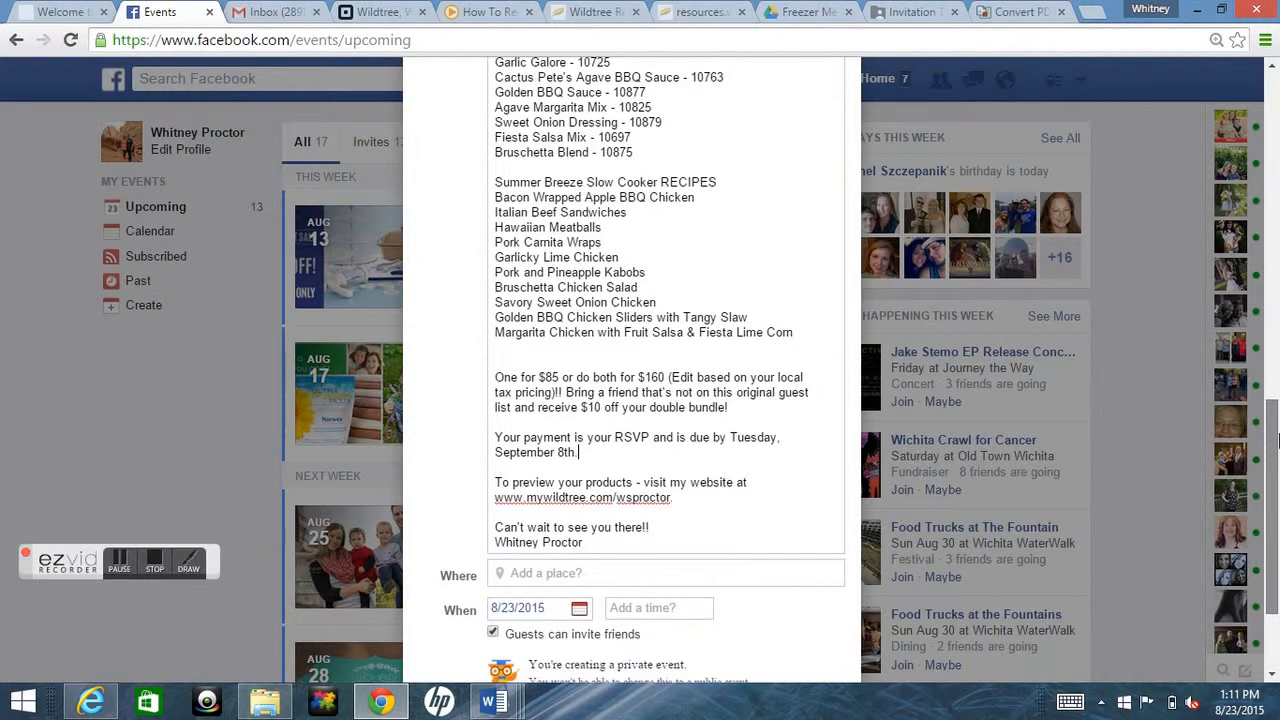
scroll(1278, 440, "down", 1)
left_click_drag(1278, 450, 1277, 489)
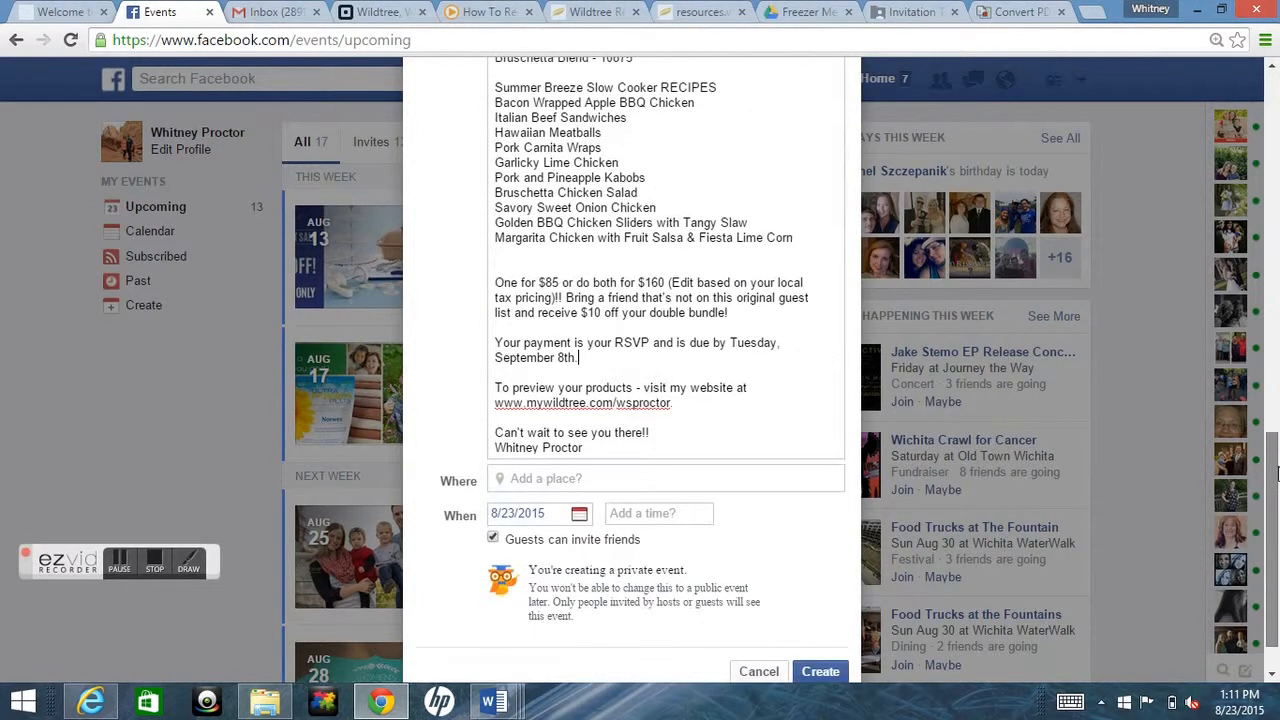
left_click(575, 476)
type("MIchel")
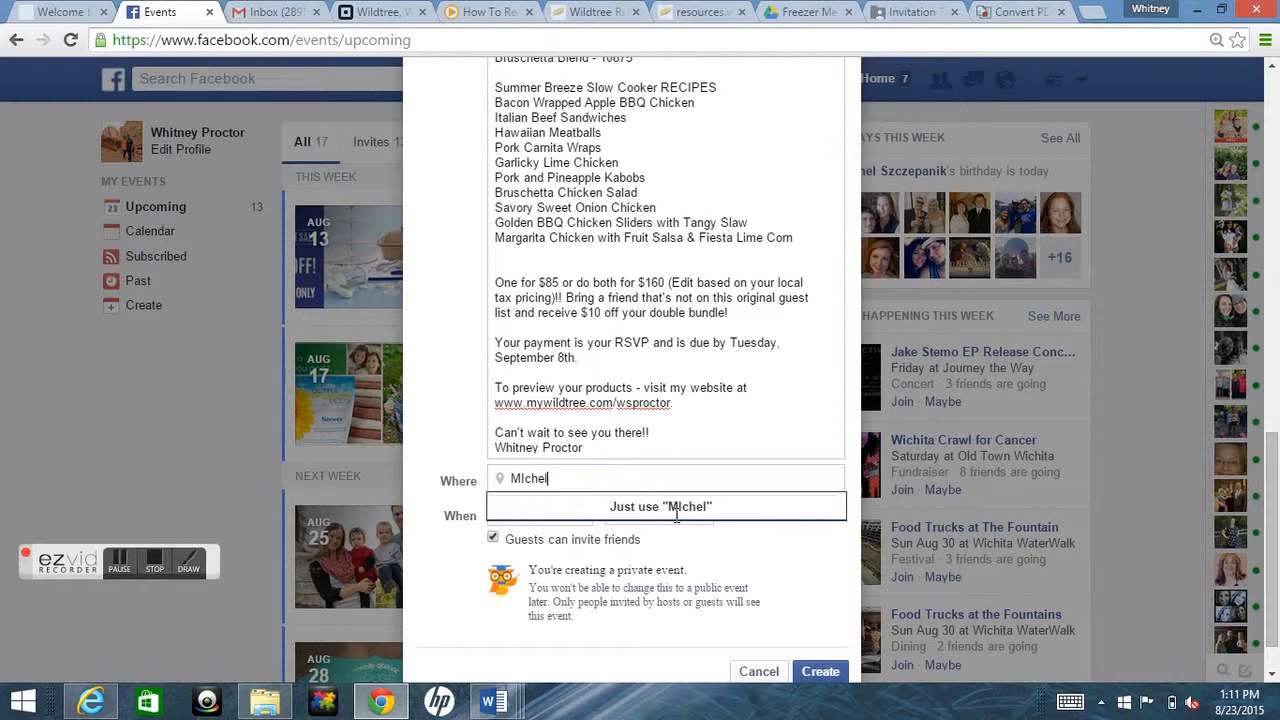
key("BackSpace")
key("BackSpace")
key("BackSpace")
key("BackSpace")
key("BackSpace")
type("ichelle's Hous")
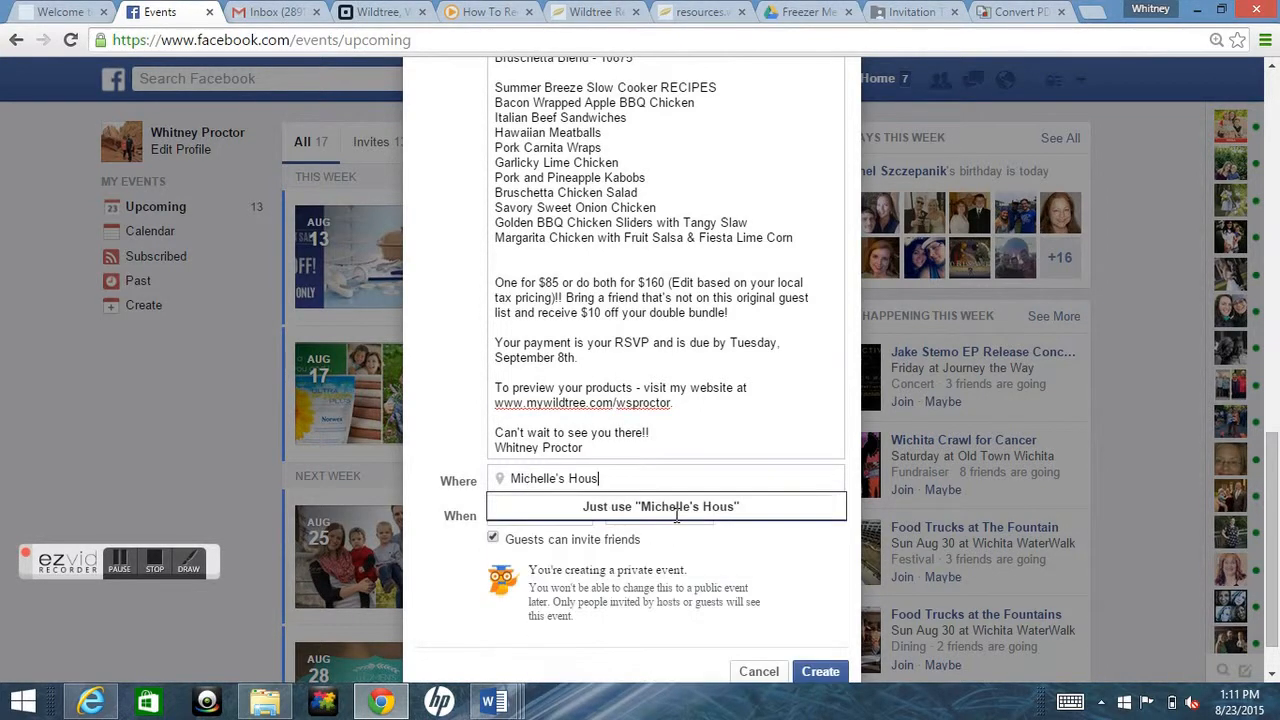
type("e")
key("Return")
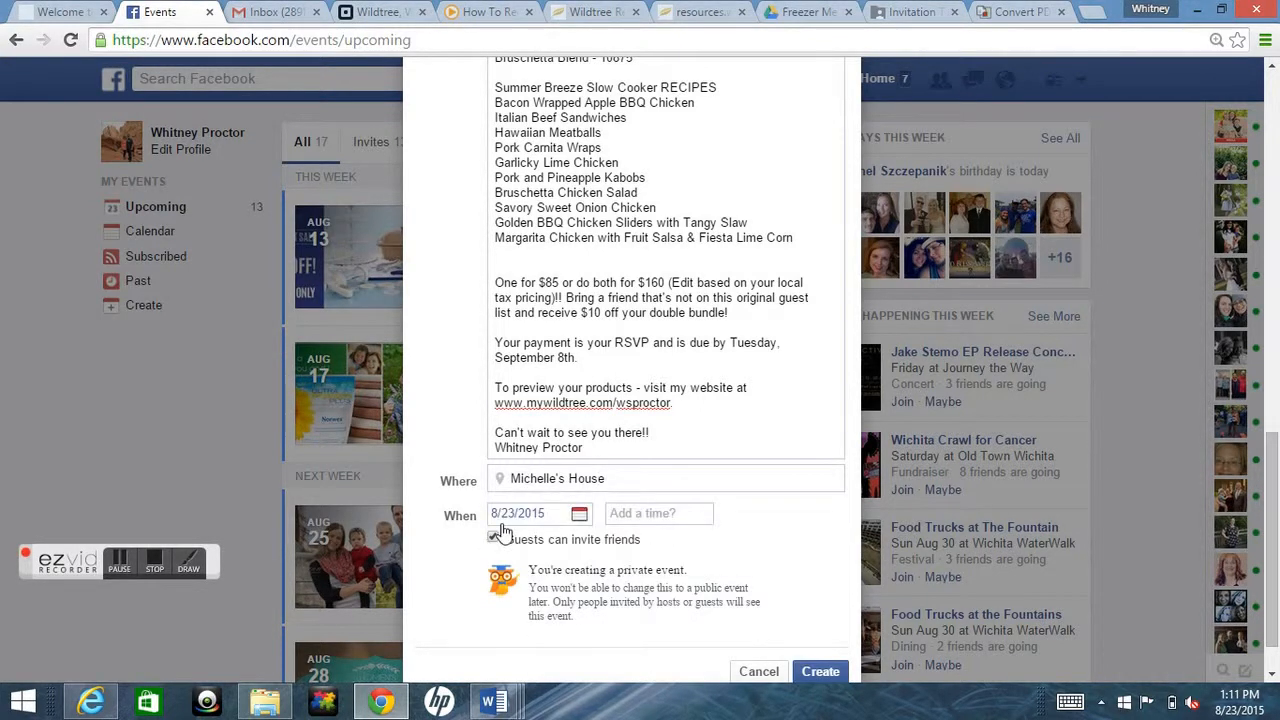
Schedule the event for 9/24/2015 at 6:30 pm.
left_click(505, 516)
left_click(689, 541)
left_click(626, 655)
type("6:39")
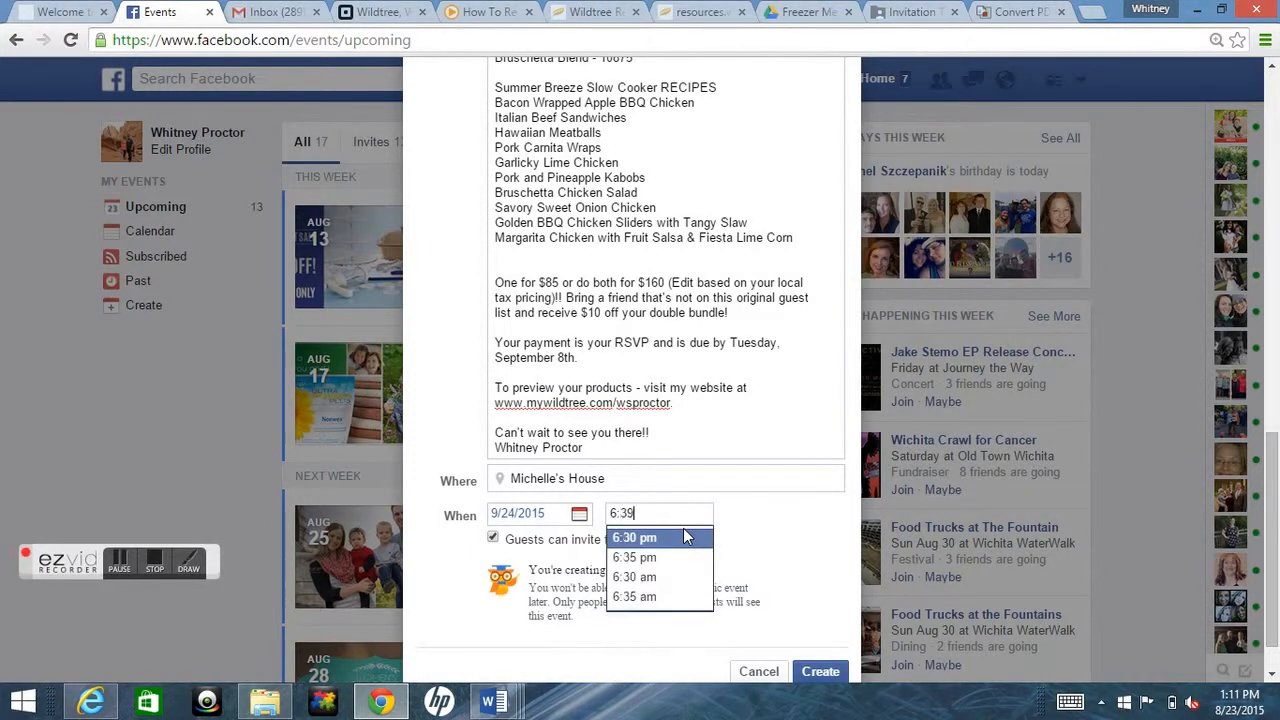
key("BackSpace")
type("0")
left_click(679, 538)
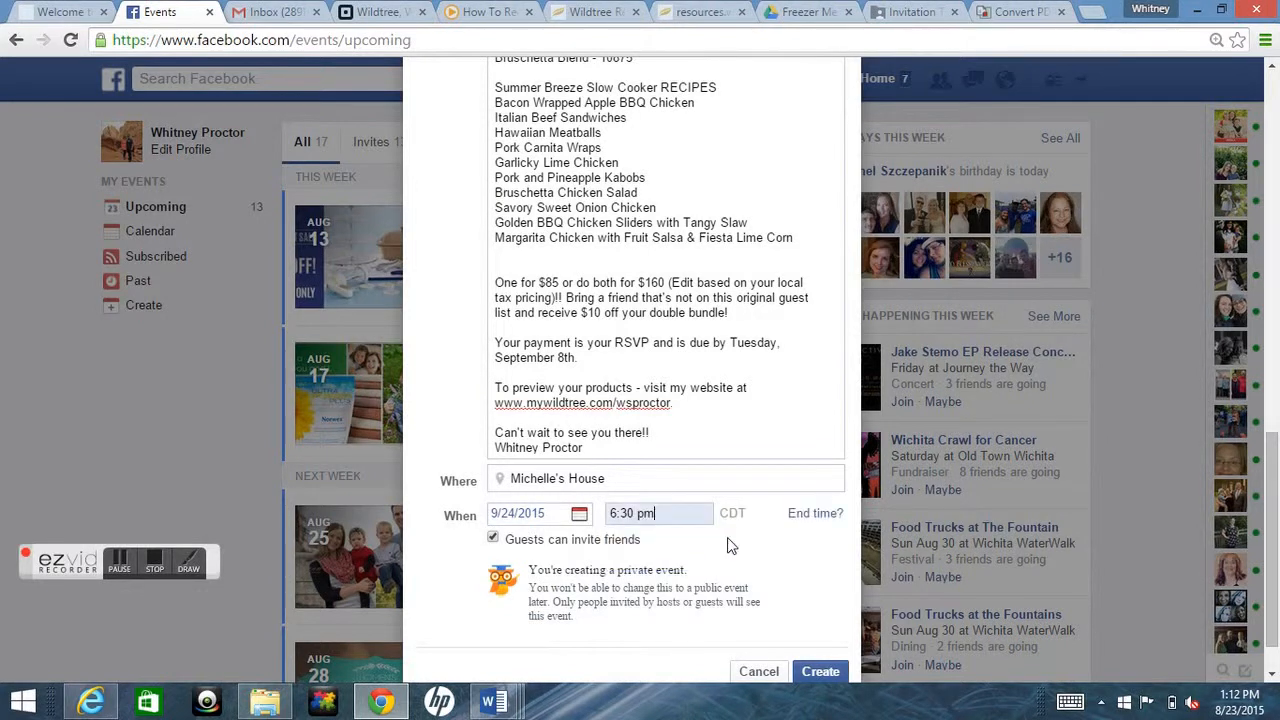
Check the bring-a-friend discount sentence in the details and create the private event with guests allowed to invite friends.
scroll(620, 525, "down", 1)
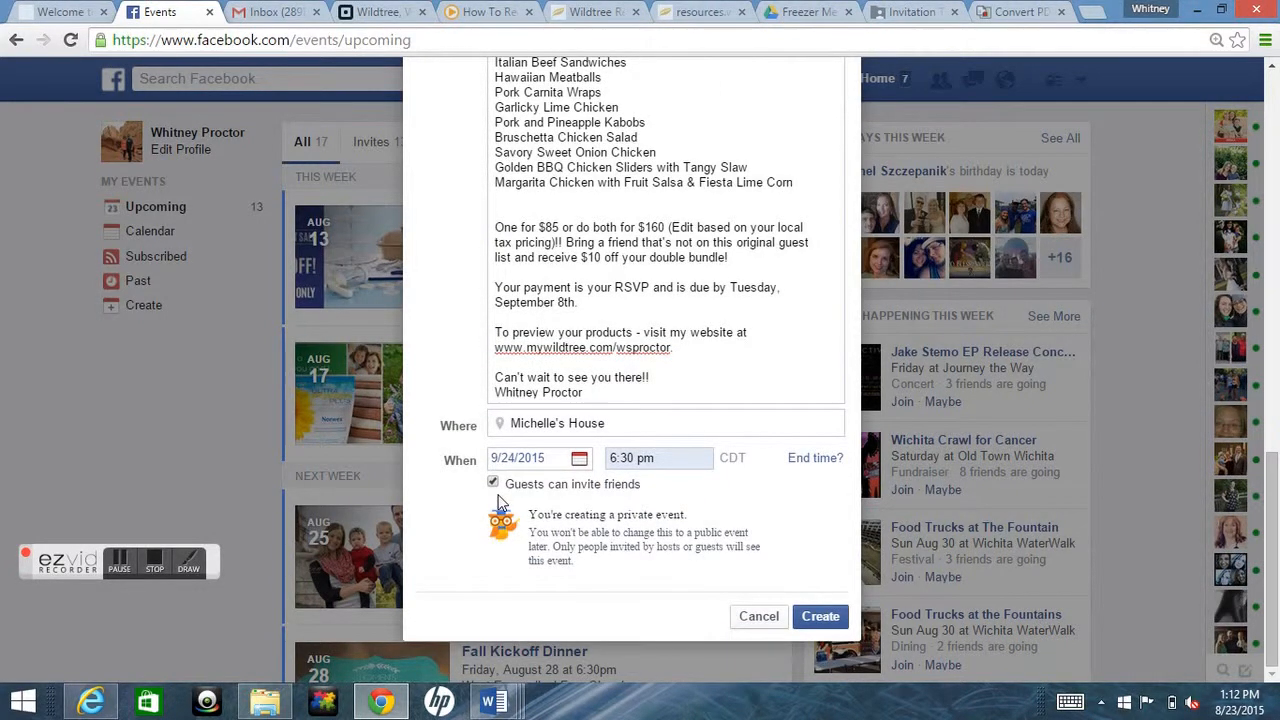
left_click_drag(736, 258, 568, 243)
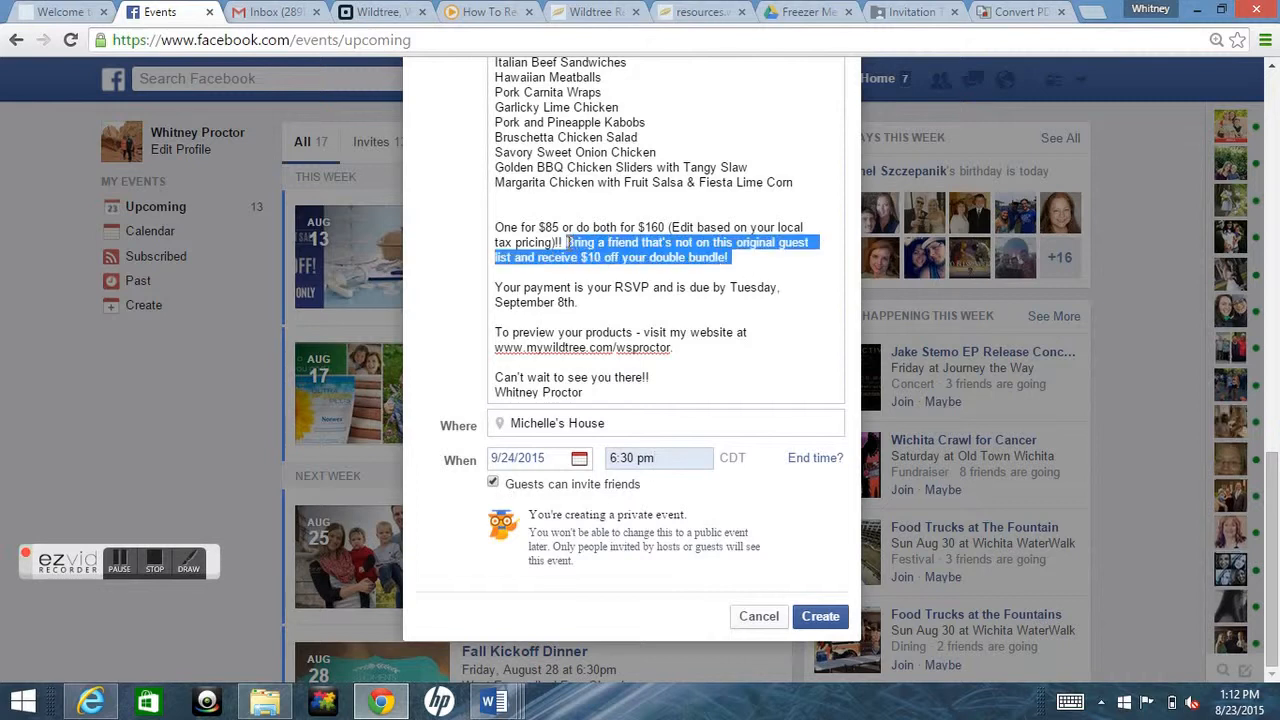
left_click(750, 257)
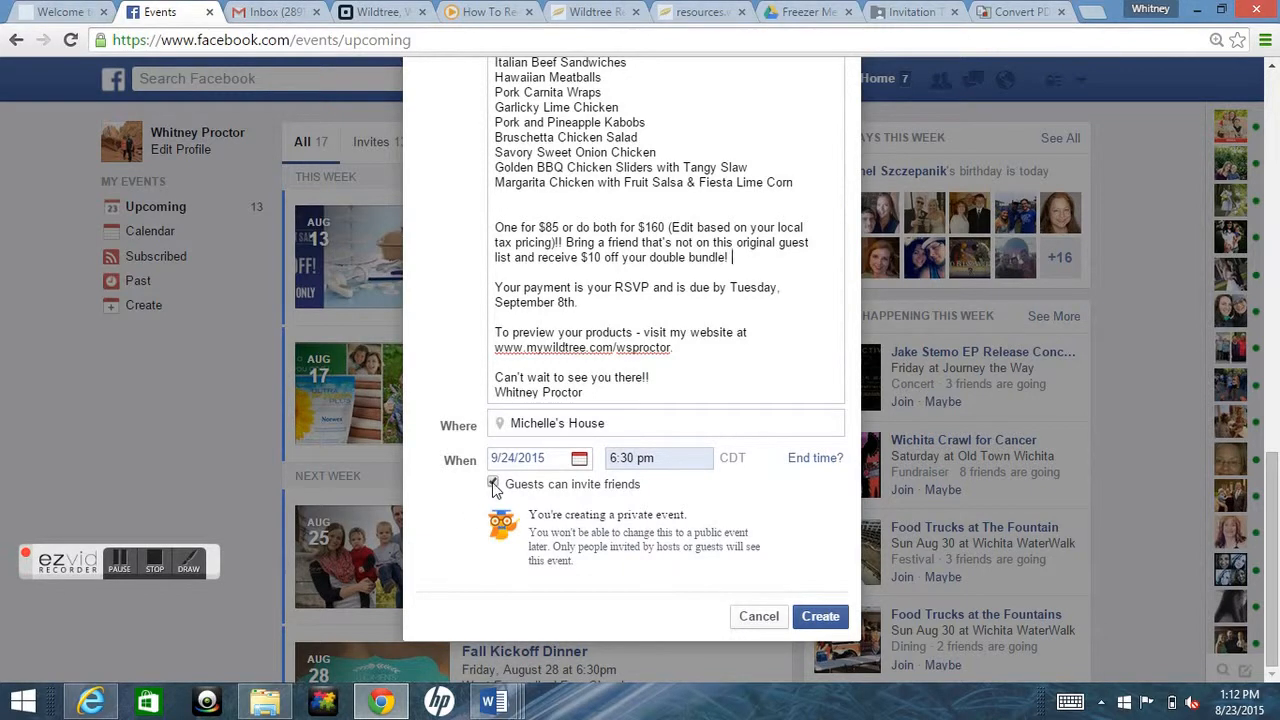
left_click(815, 620)
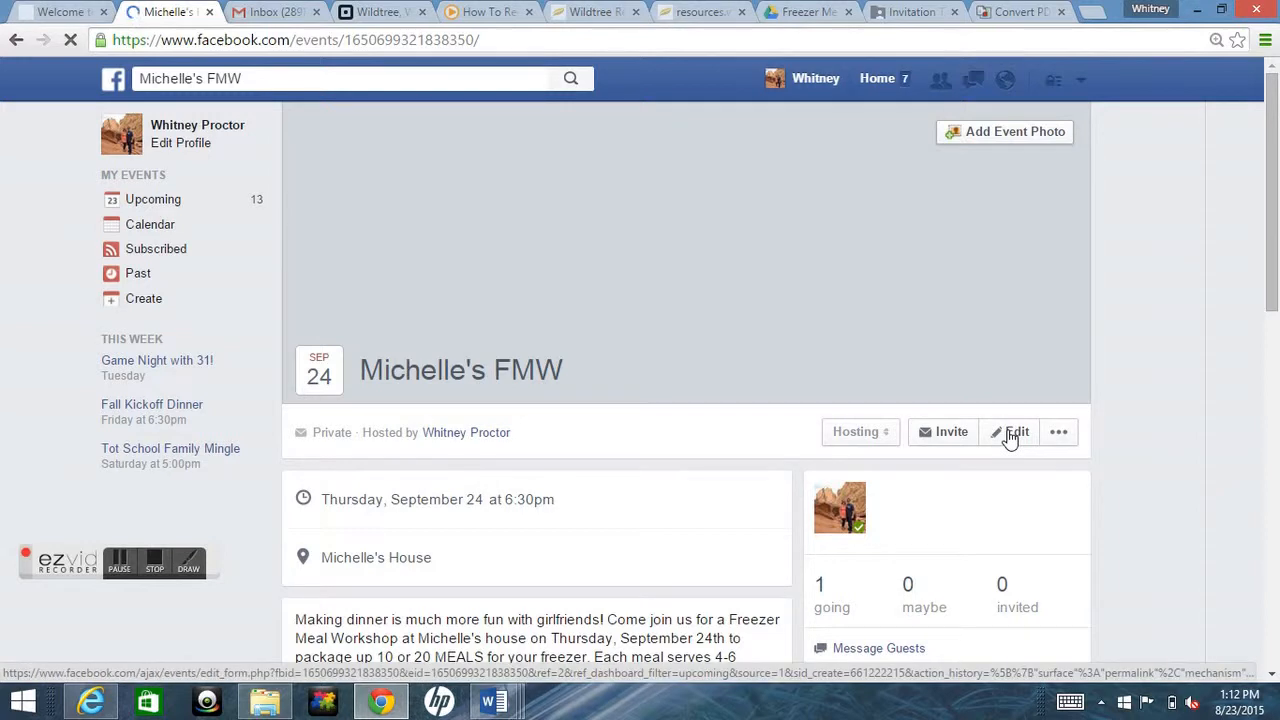
Edit the created event to add a Facebook friend as co-host, and save the changes.
left_click(1010, 434)
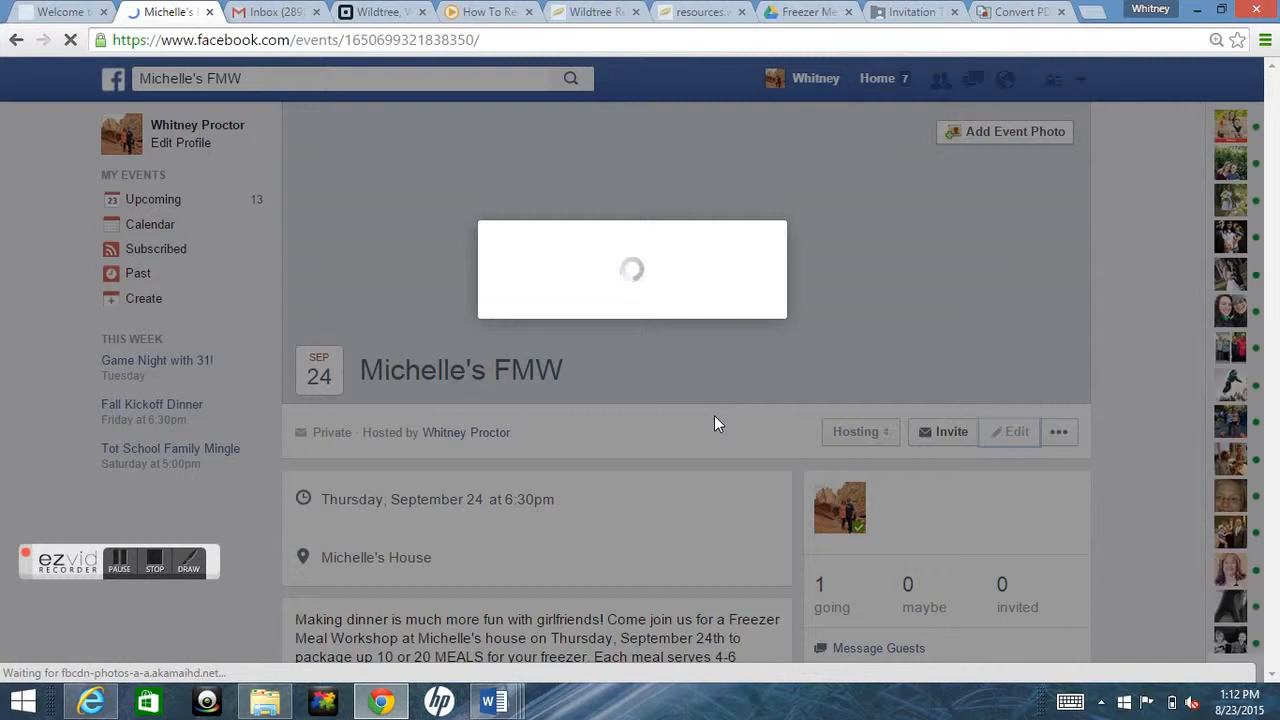
left_click_drag(1274, 140, 1275, 522)
left_click(612, 522)
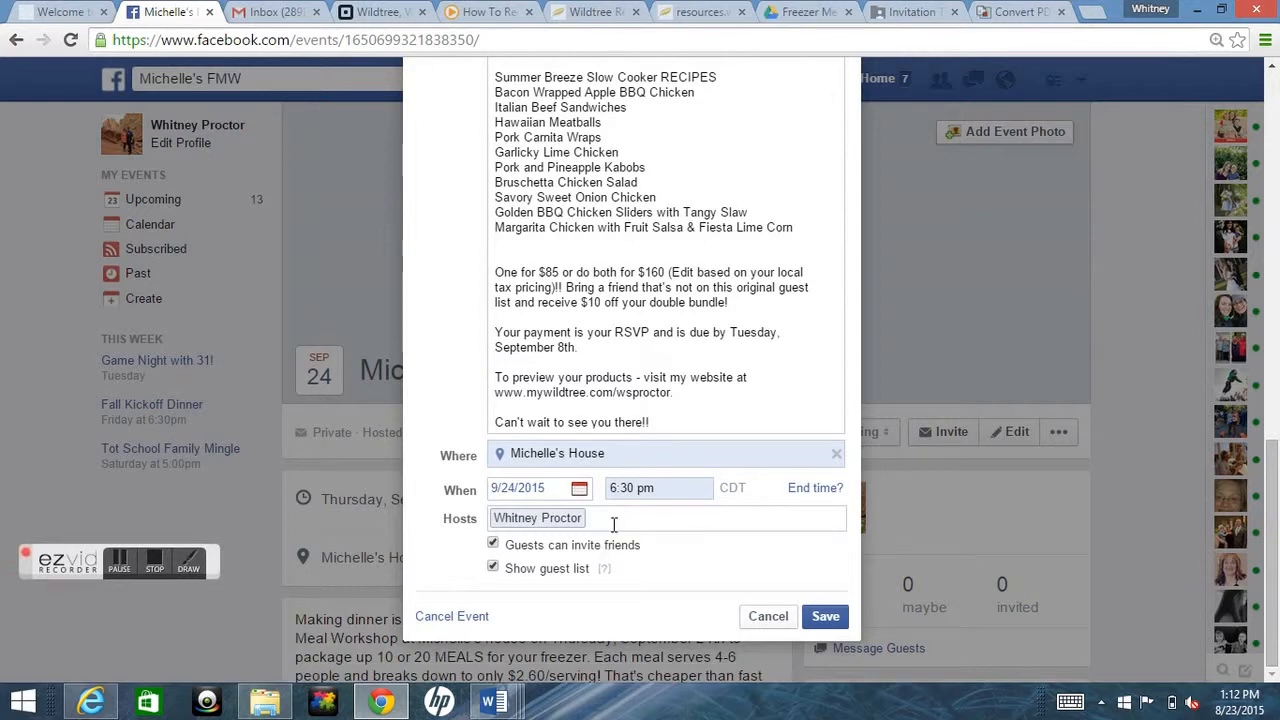
type("mandy")
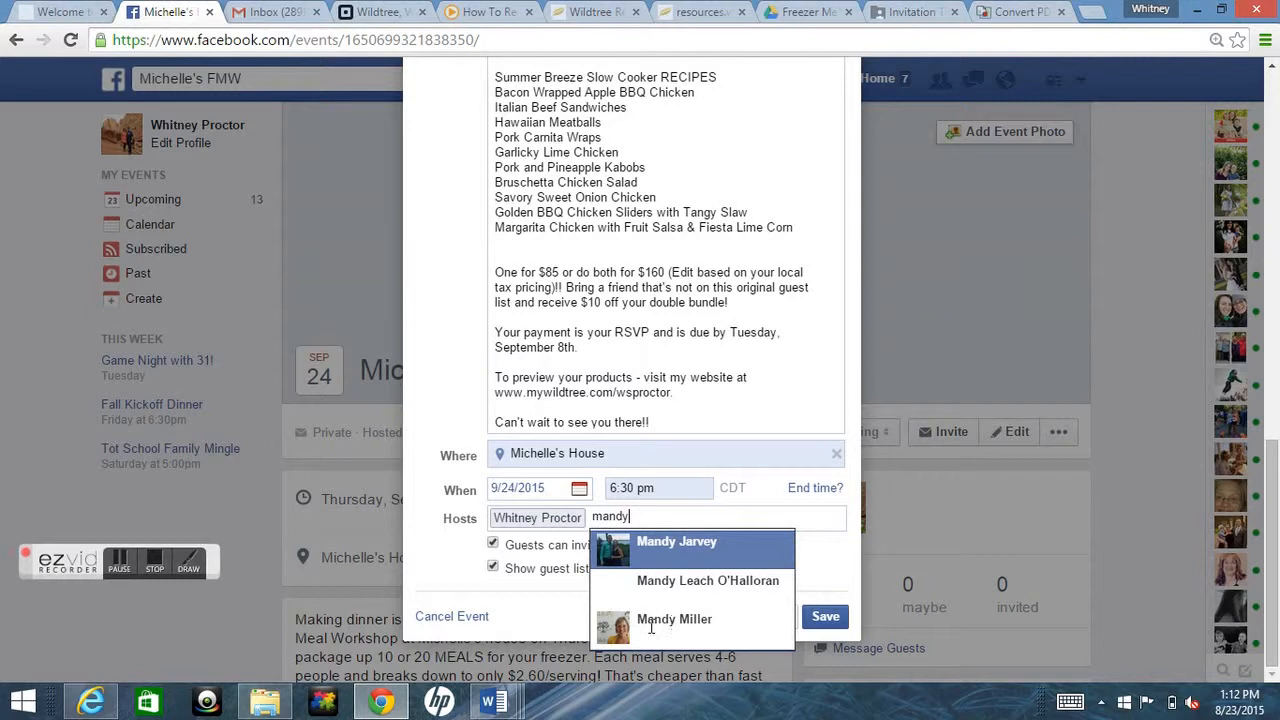
left_click(657, 624)
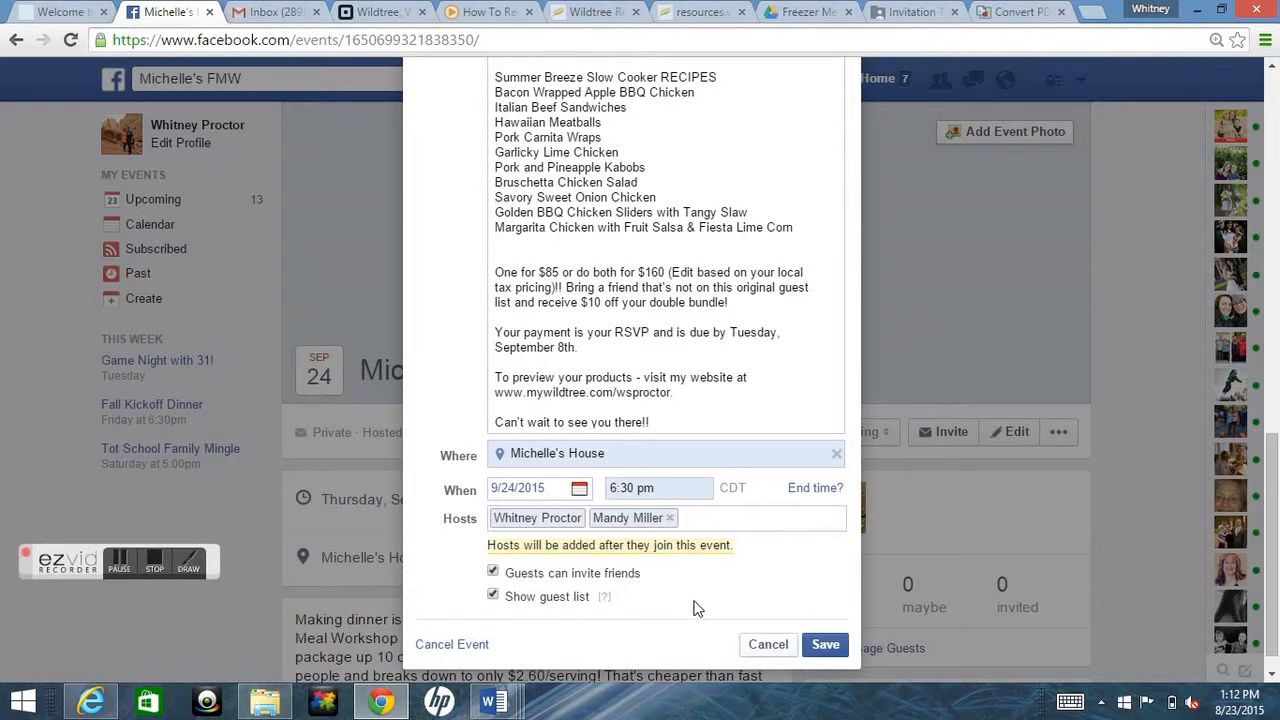
left_click(823, 646)
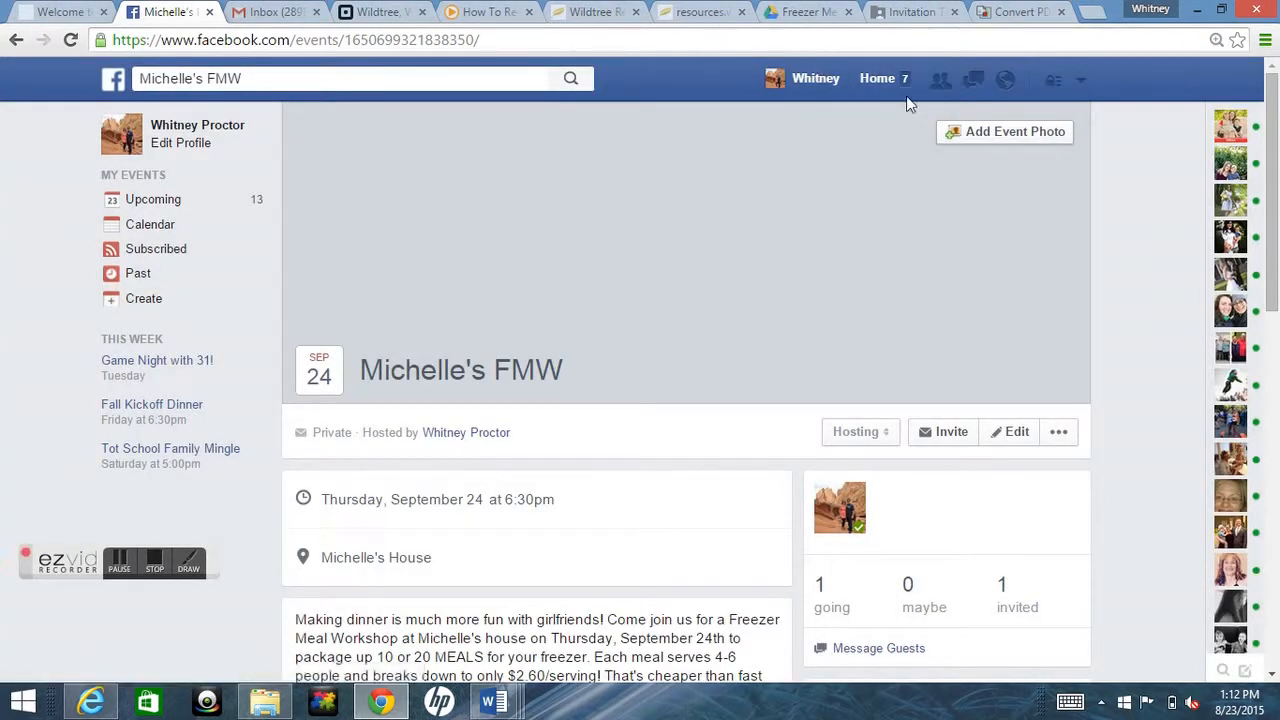
Upload the "fmw header" image from the General Info for Participants folder as the event photo and save the changes.
left_click(984, 133)
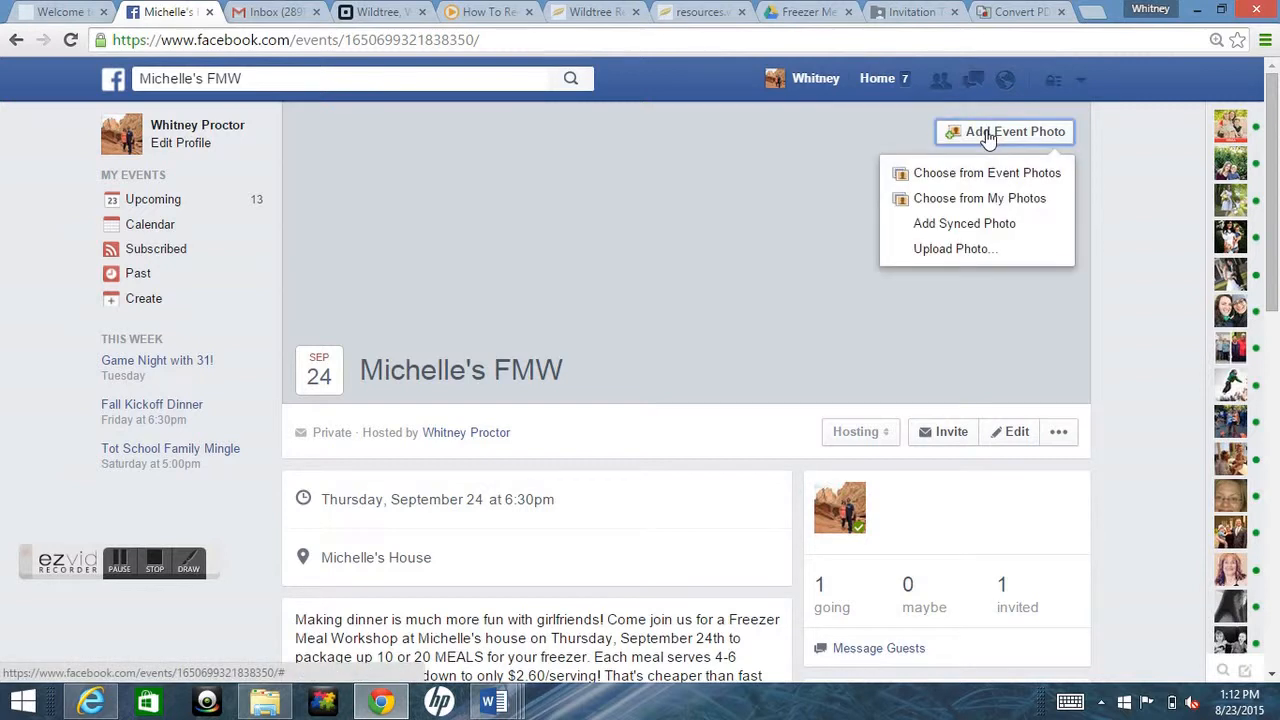
left_click(963, 251)
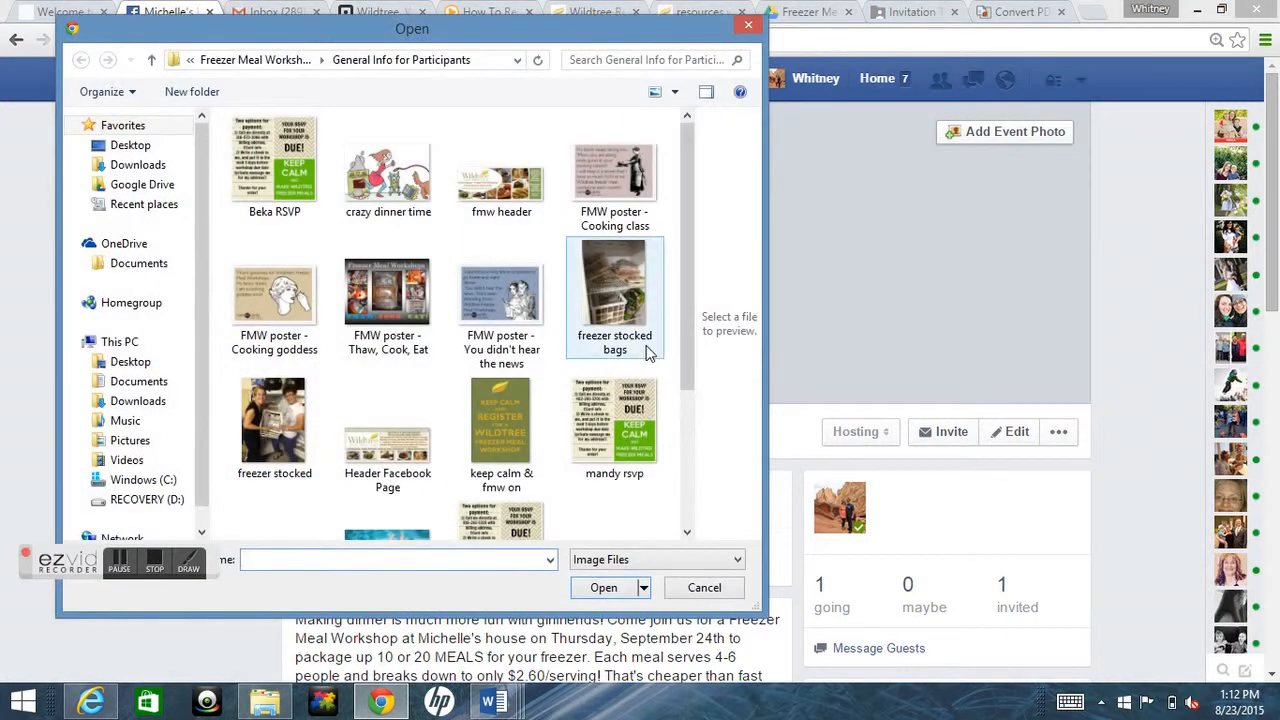
left_click(505, 200)
left_click(617, 594)
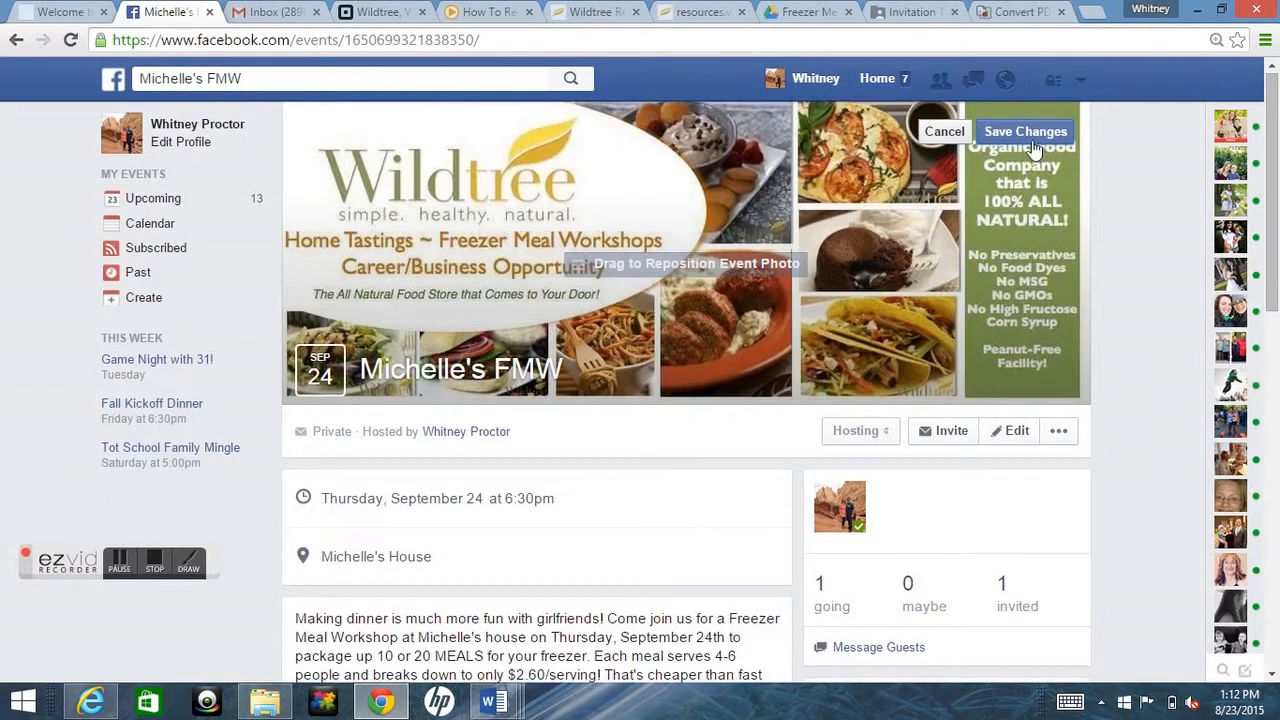
left_click(1028, 129)
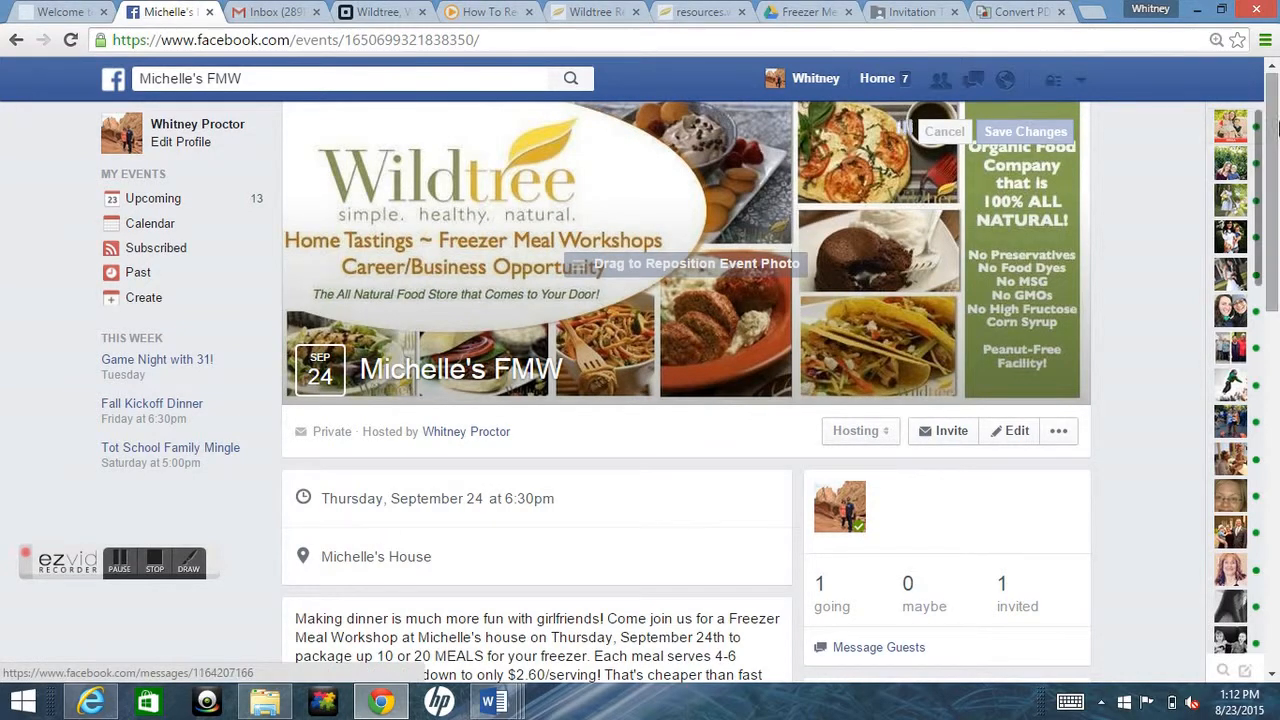
Highlight the event's web address, clear the highlight, and look through the event page down to its posts section.
left_click_drag(1276, 118, 1278, 166)
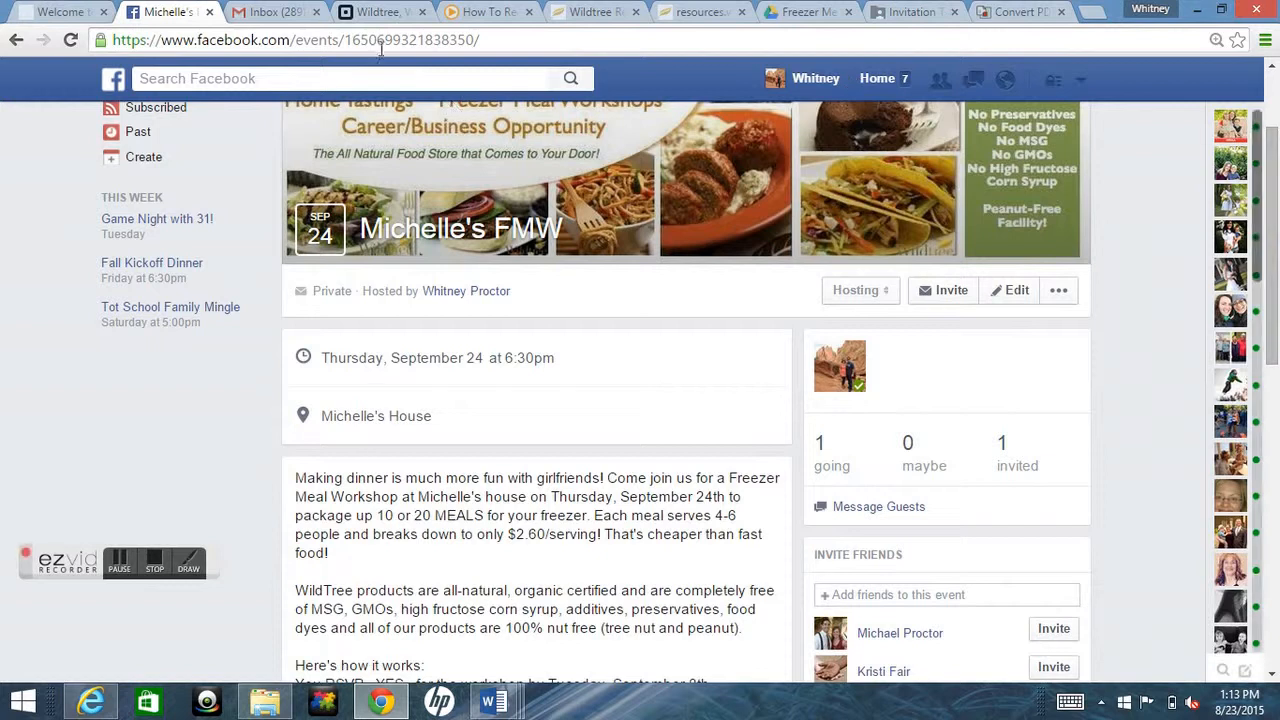
left_click(380, 42)
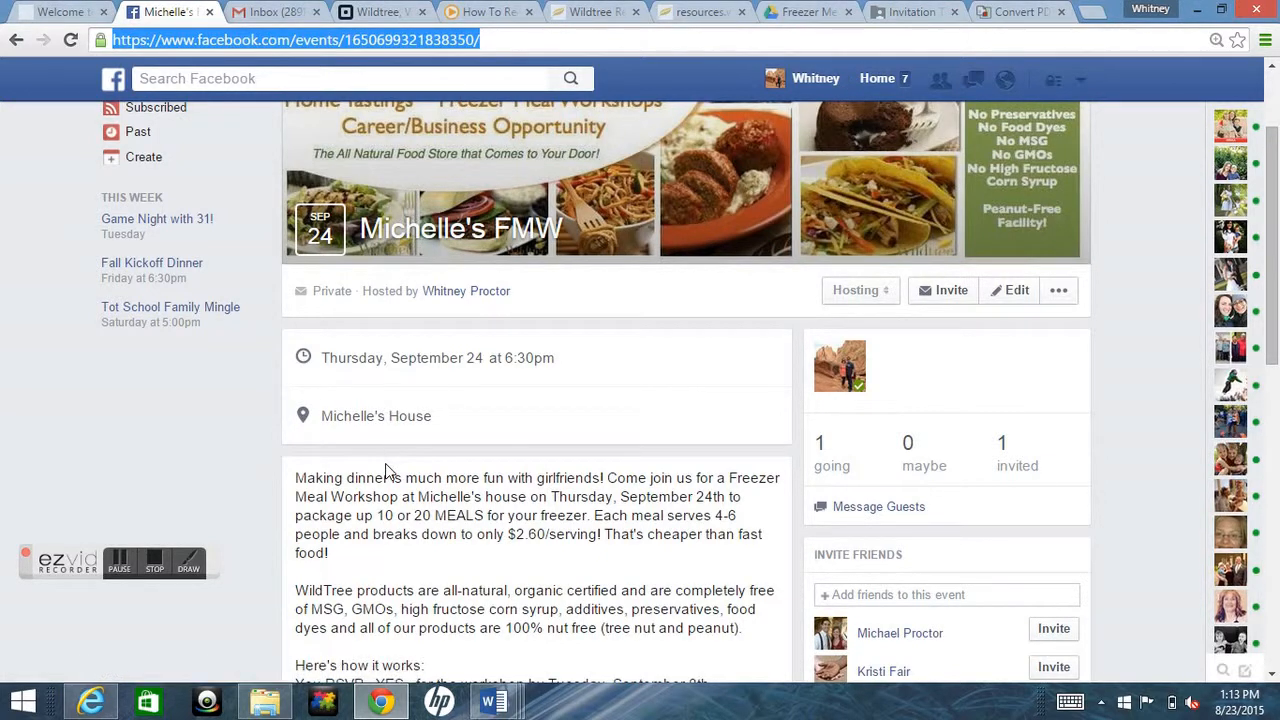
left_click(1158, 418)
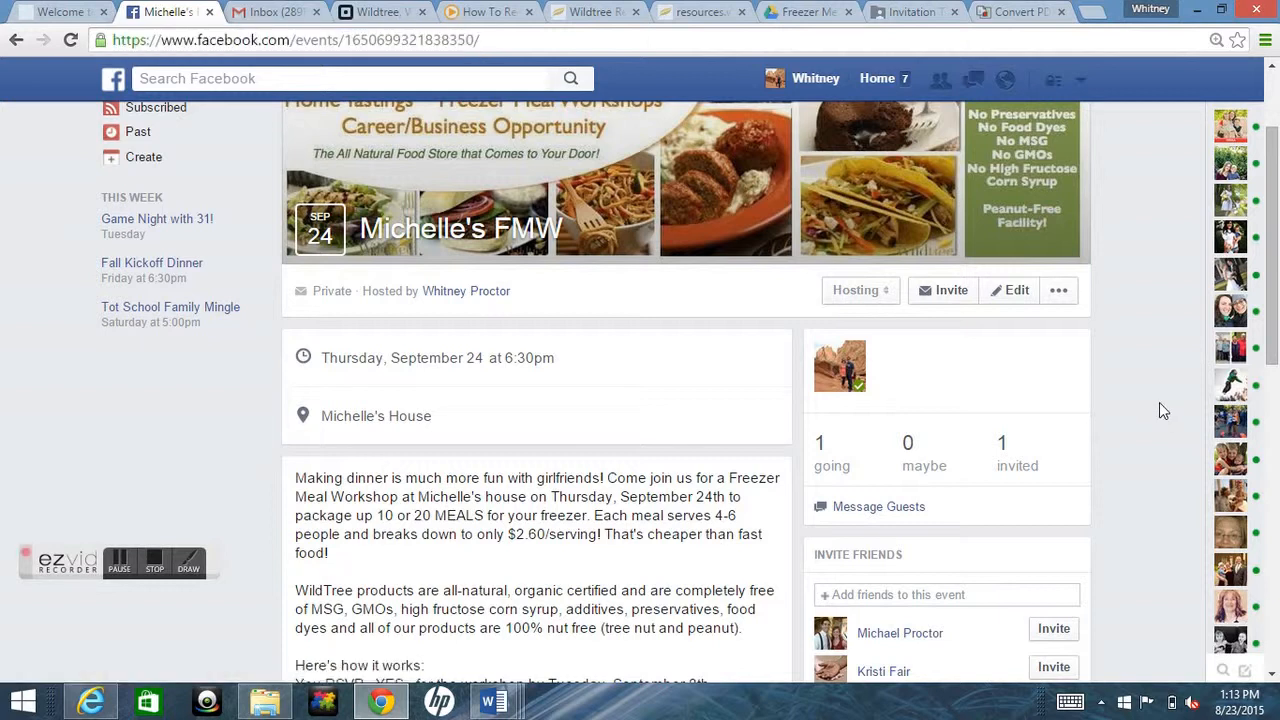
left_click_drag(1273, 196, 1273, 393)
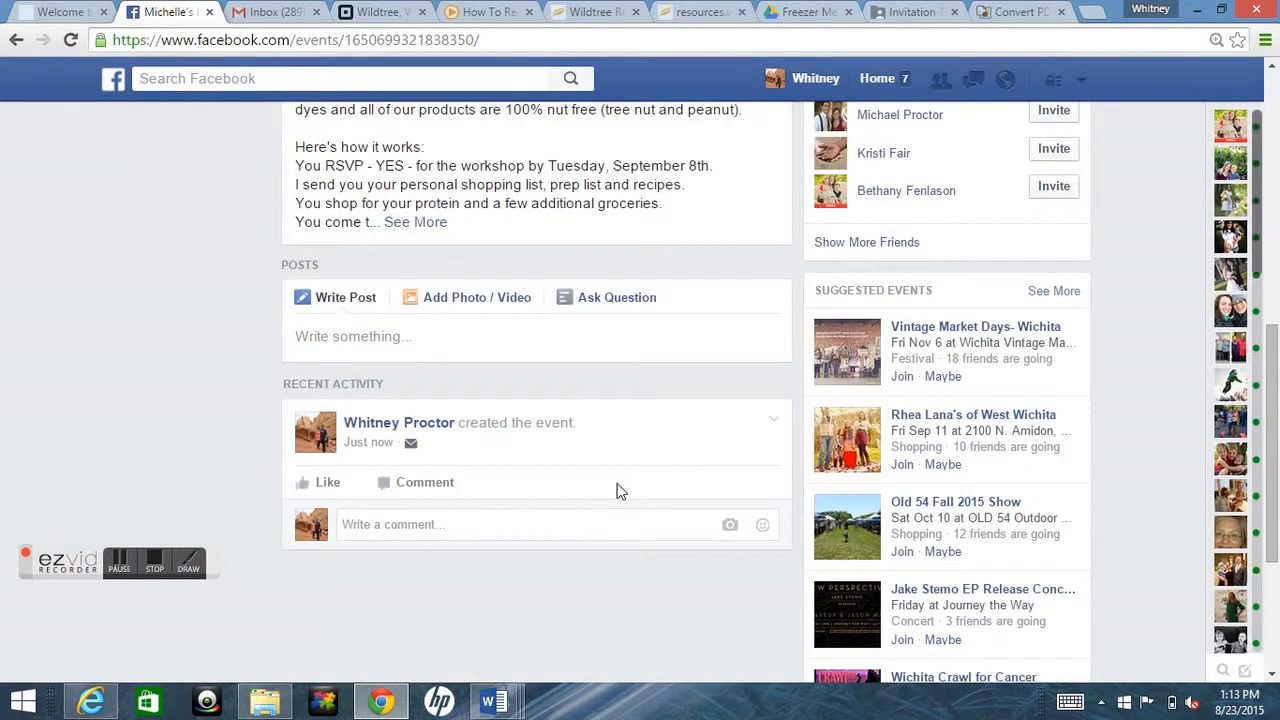
Switch to the "FMW Facebook Event Posts 1-15" document in Word and copy the Post 11 paragraph beginning "Feeling a bit hesitant?".
left_click(503, 703)
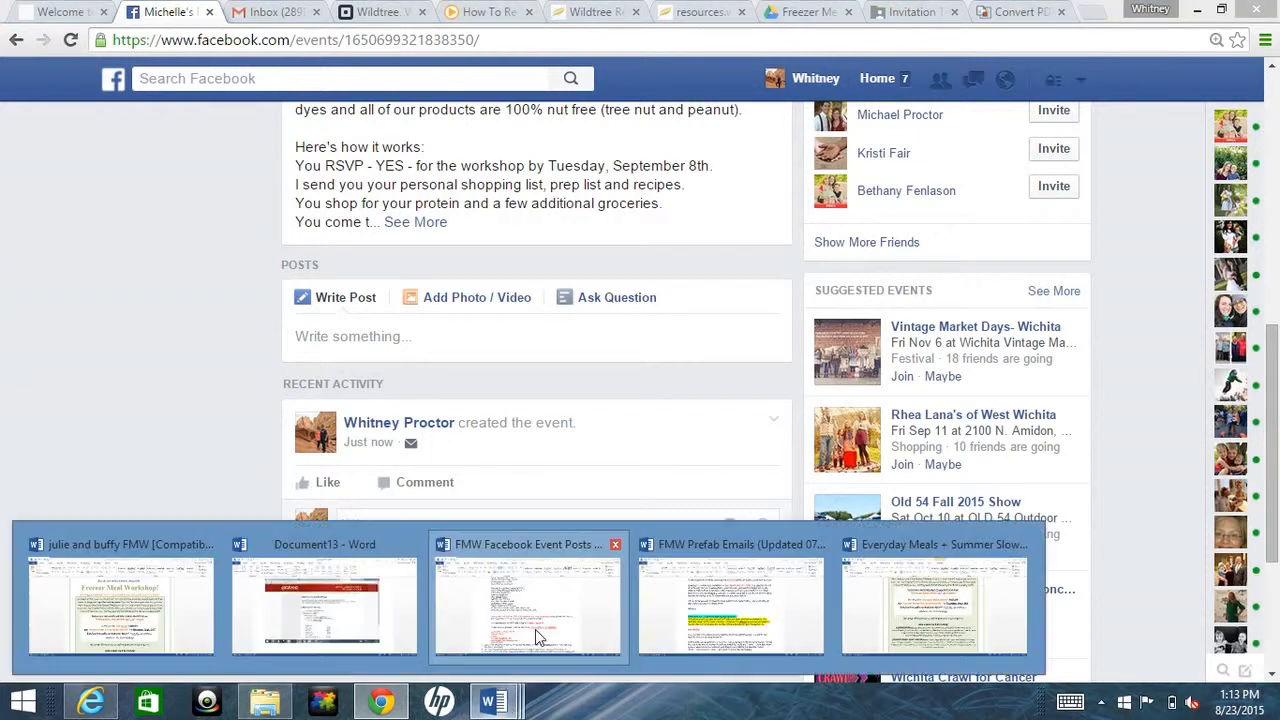
left_click(535, 629)
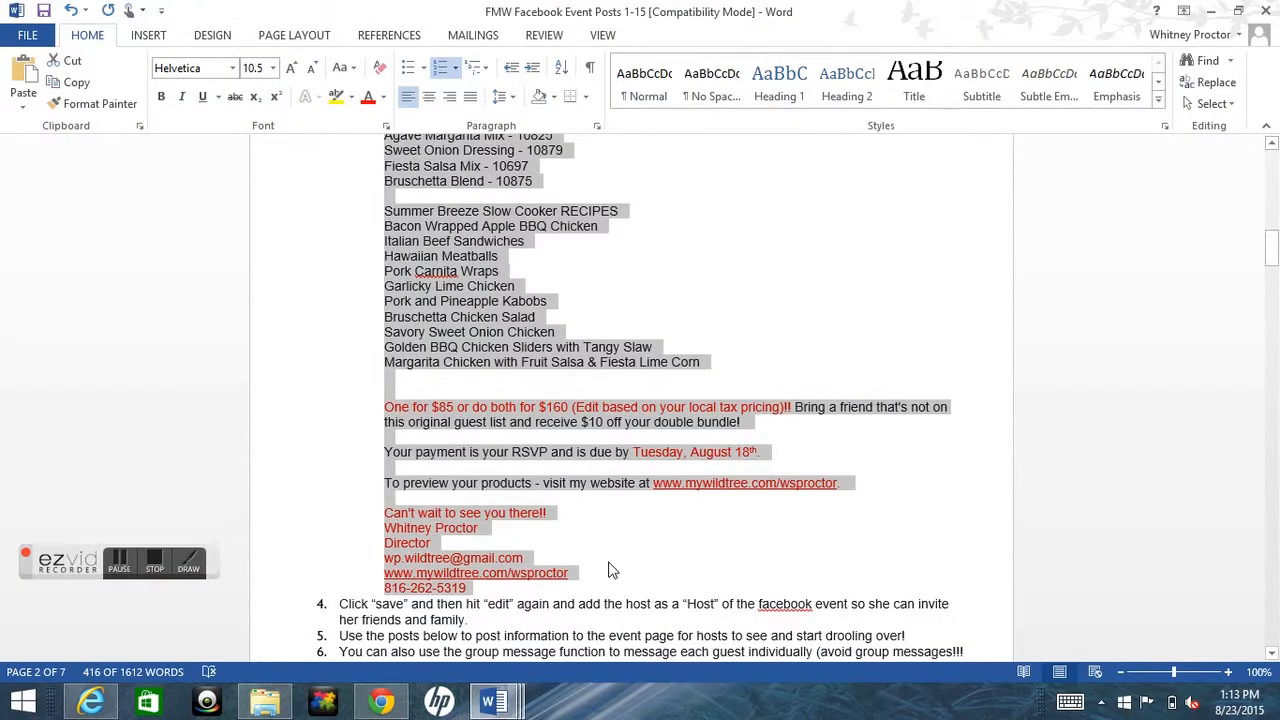
left_click(612, 570)
left_click_drag(1270, 231, 1272, 295)
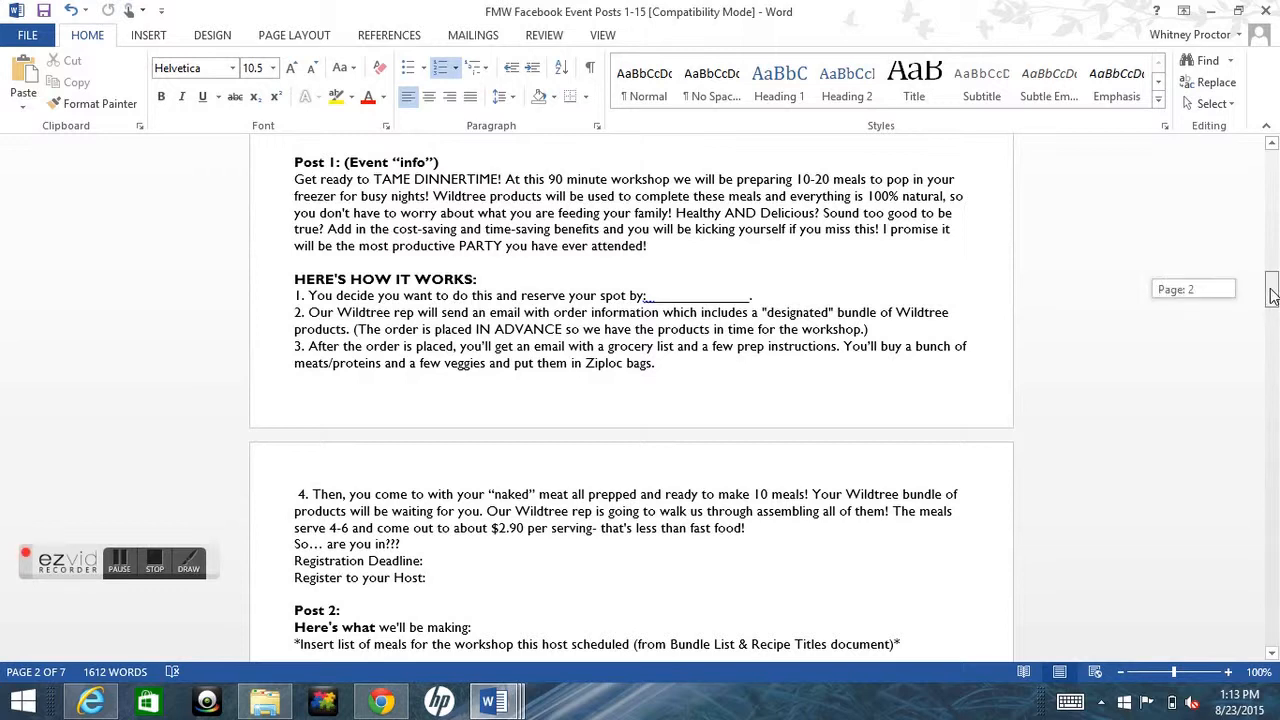
left_click_drag(1272, 295, 1272, 429)
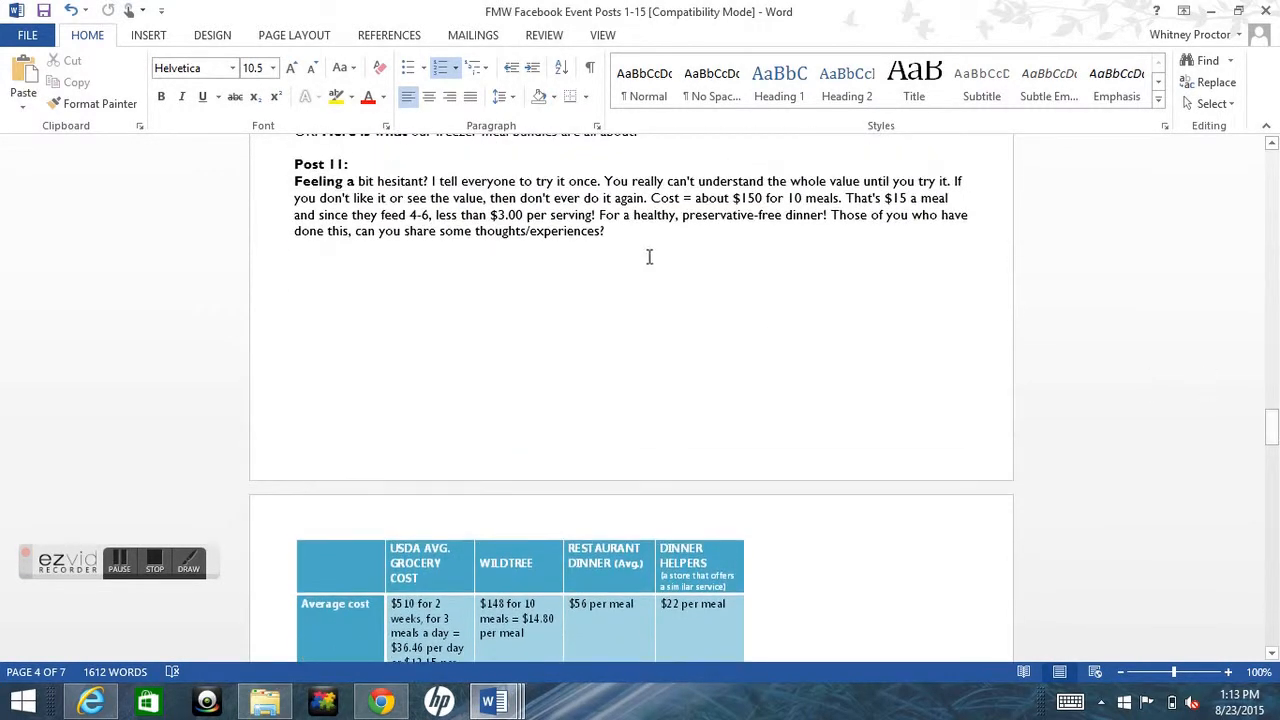
left_click_drag(622, 235, 285, 190)
key("ctrl+c")
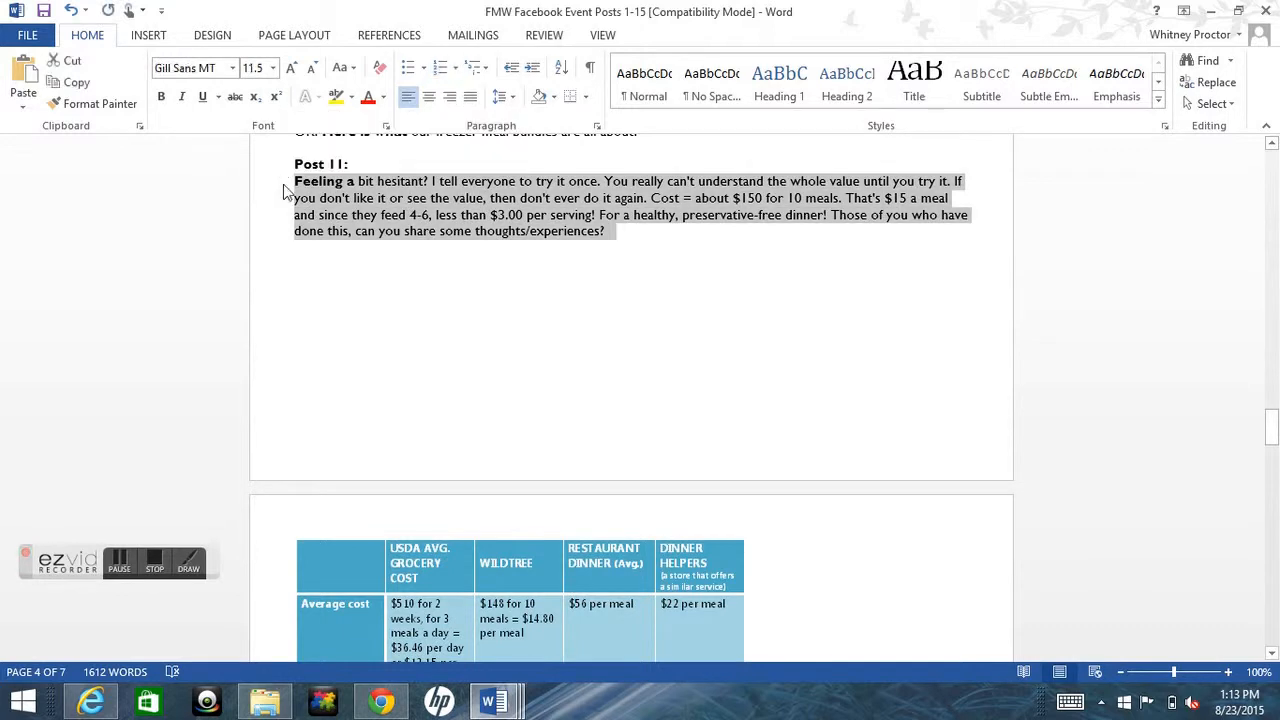
Switch to the Facebook event in Chrome and paste the copied Post 11 text into a new post.
left_click(380, 702)
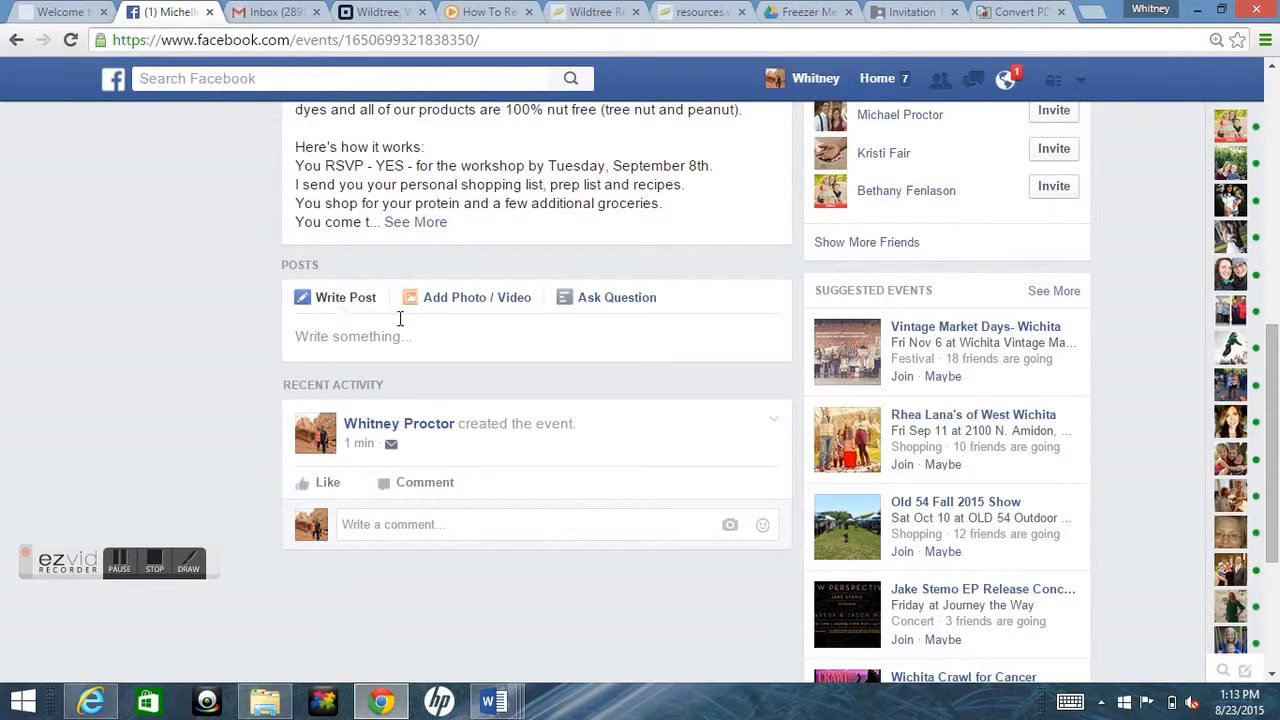
left_click(400, 334)
key("ctrl+v")
left_click(753, 467)
Switch to the event posts document in Word and check the options for Post 13's pool picture without applying any.
mouse_move(493, 702)
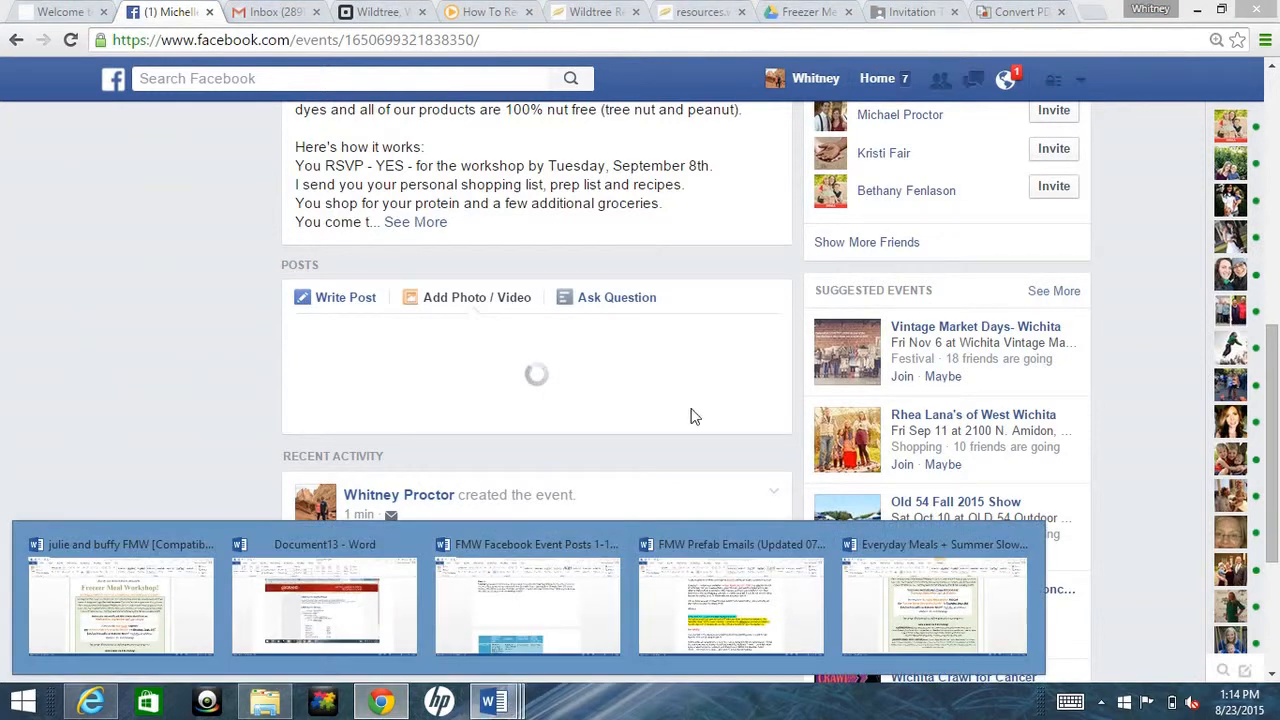
left_click(528, 600)
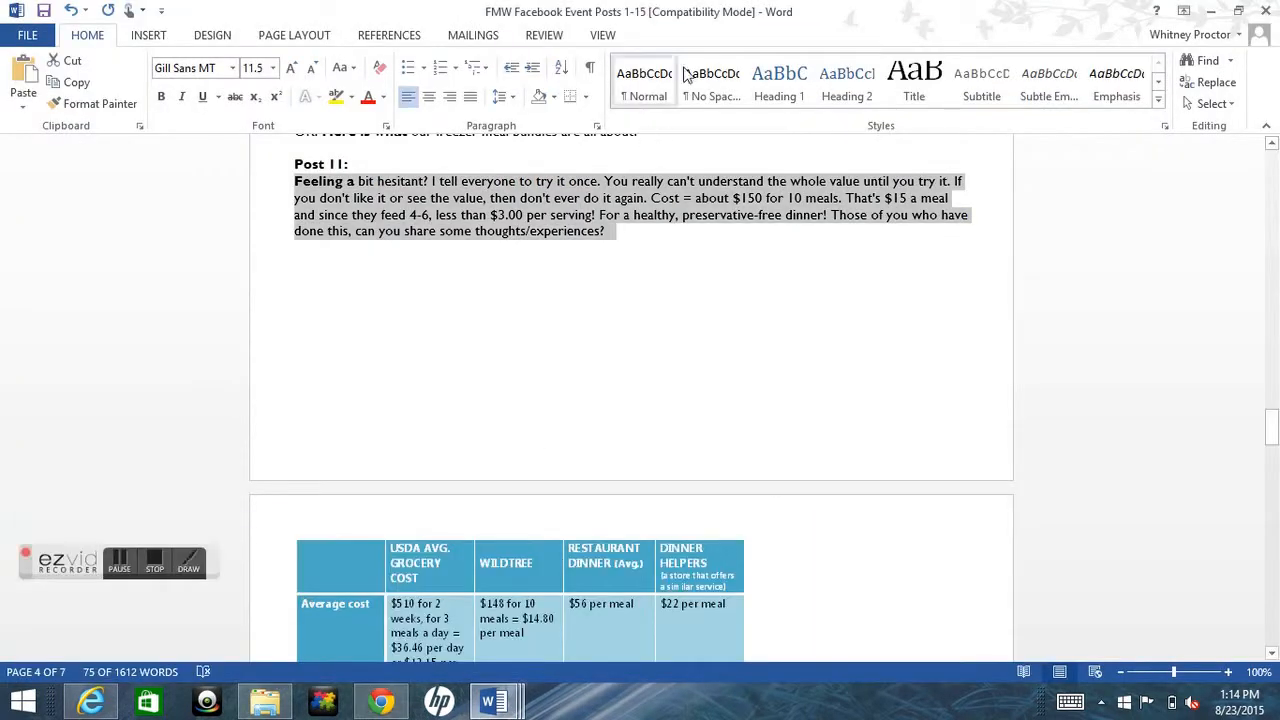
left_click(1240, 10)
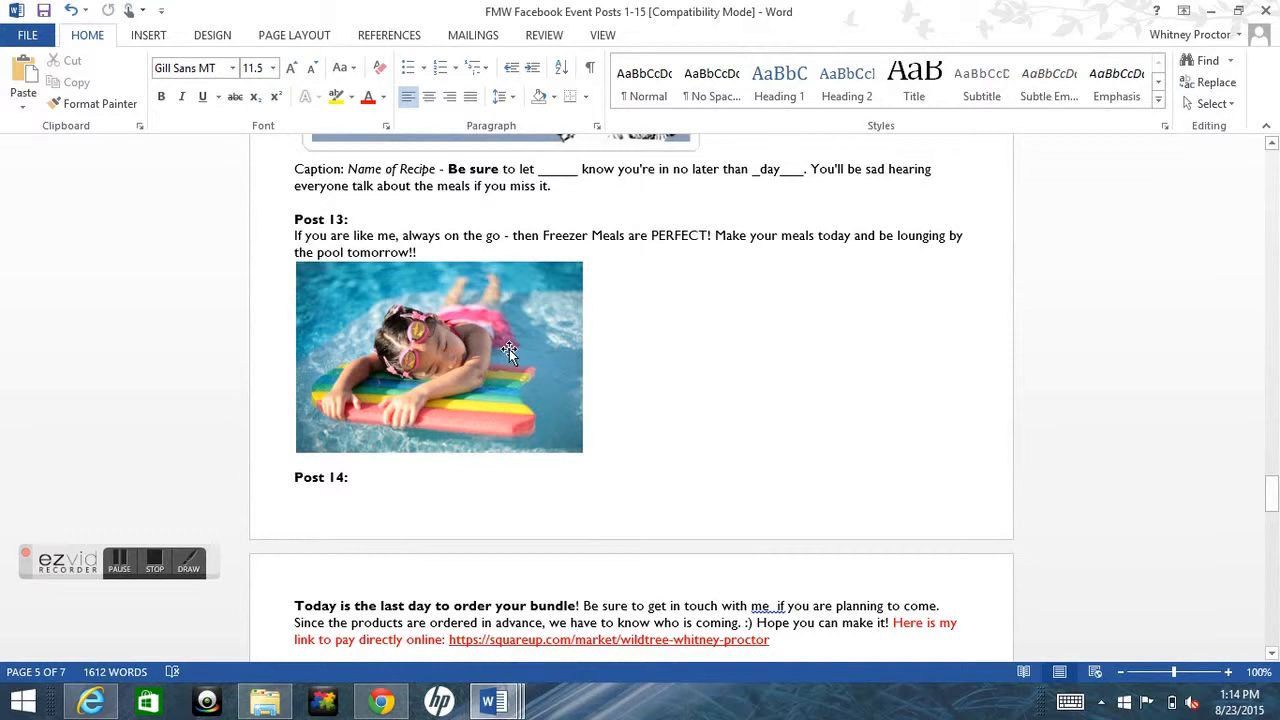
left_click(509, 349)
right_click(509, 349)
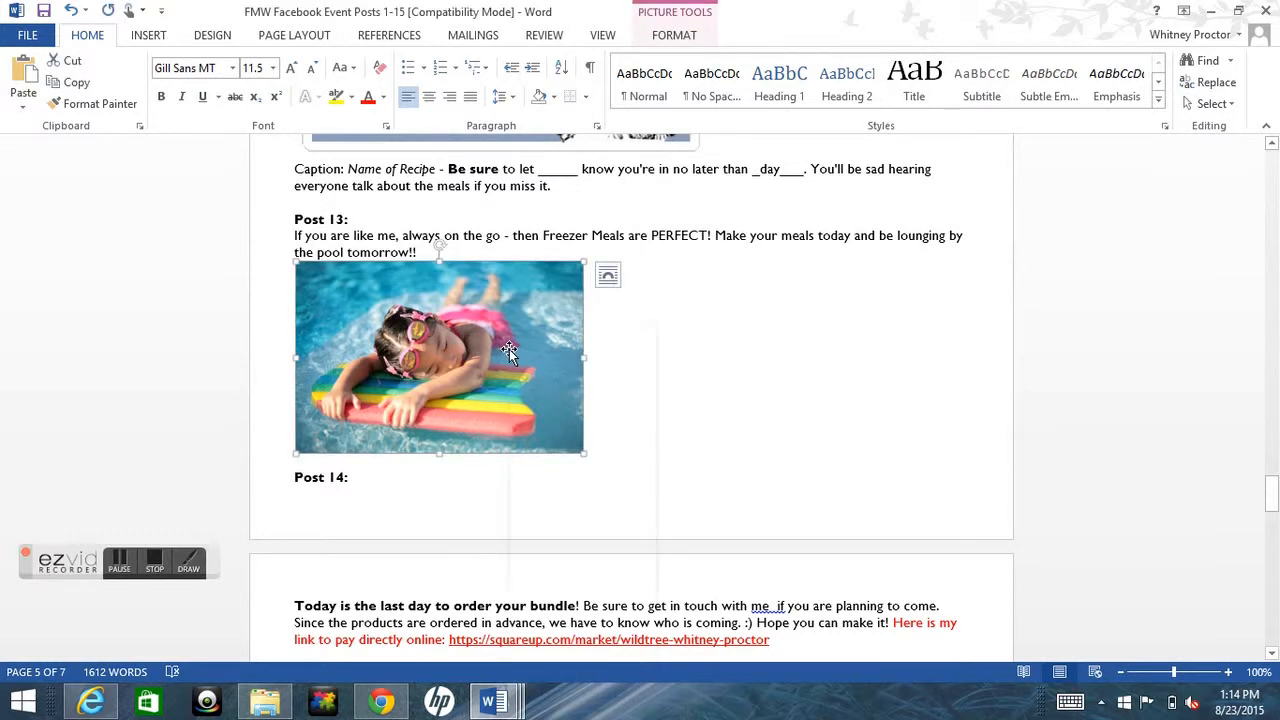
left_click(851, 449)
left_click(775, 311)
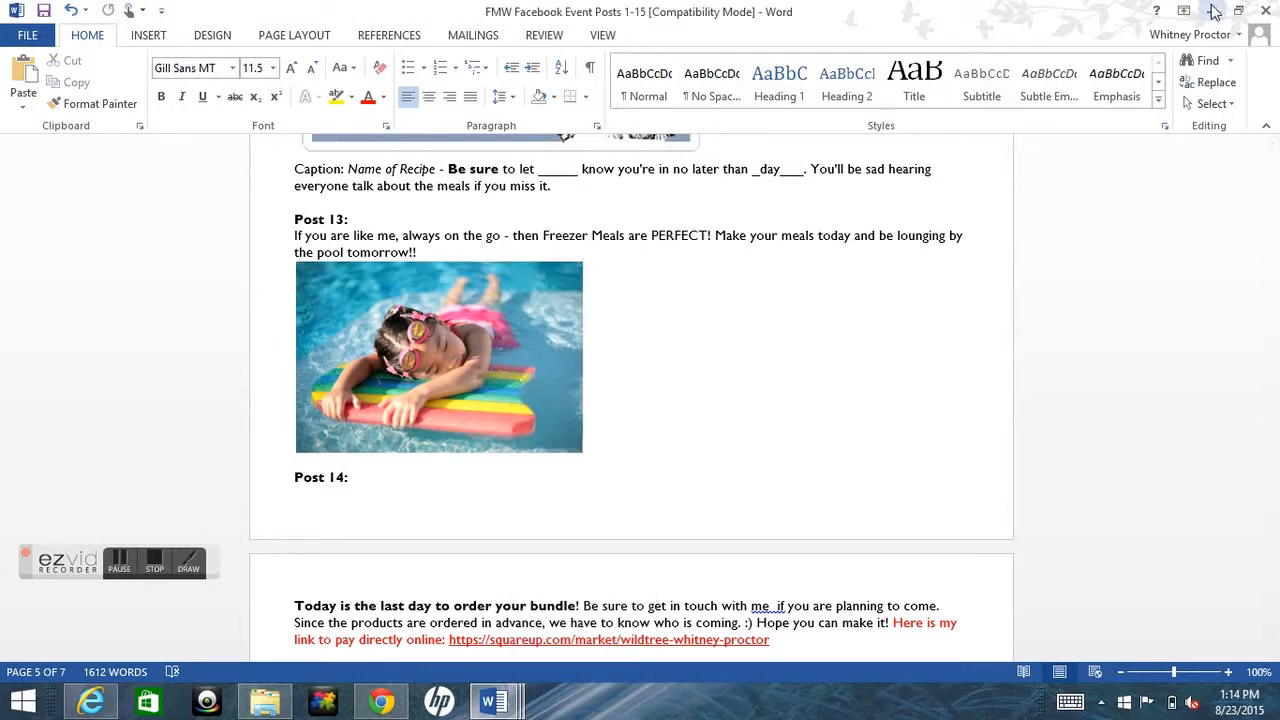
Switch to Facebook in Chrome, review the event page from its header, and show the list of hosted events.
left_click(398, 708)
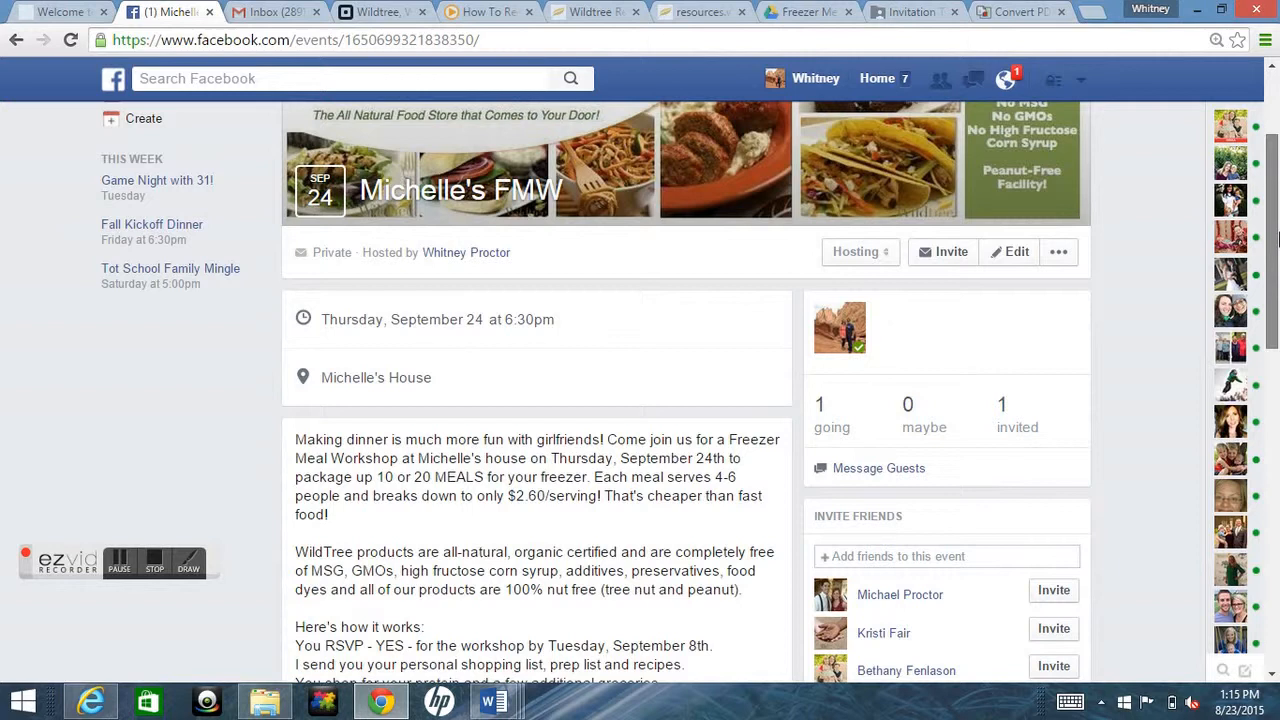
left_click_drag(1278, 218, 1272, 170)
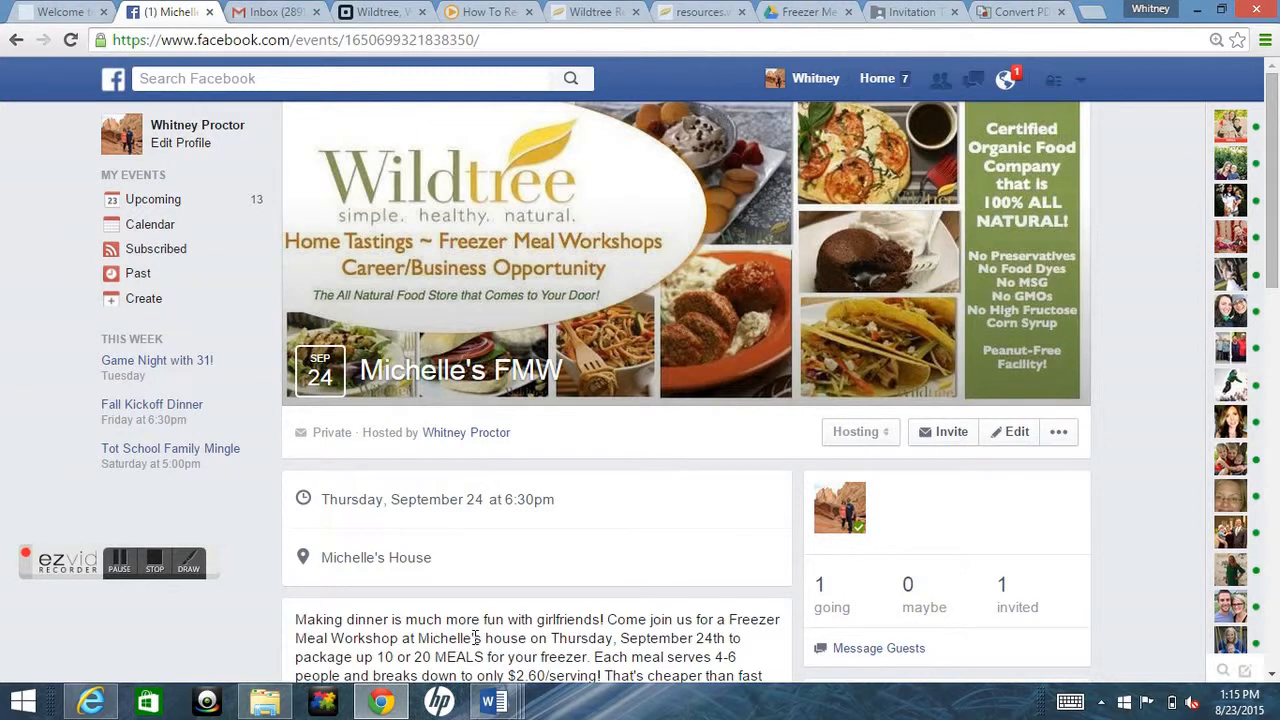
key("alt+Left")
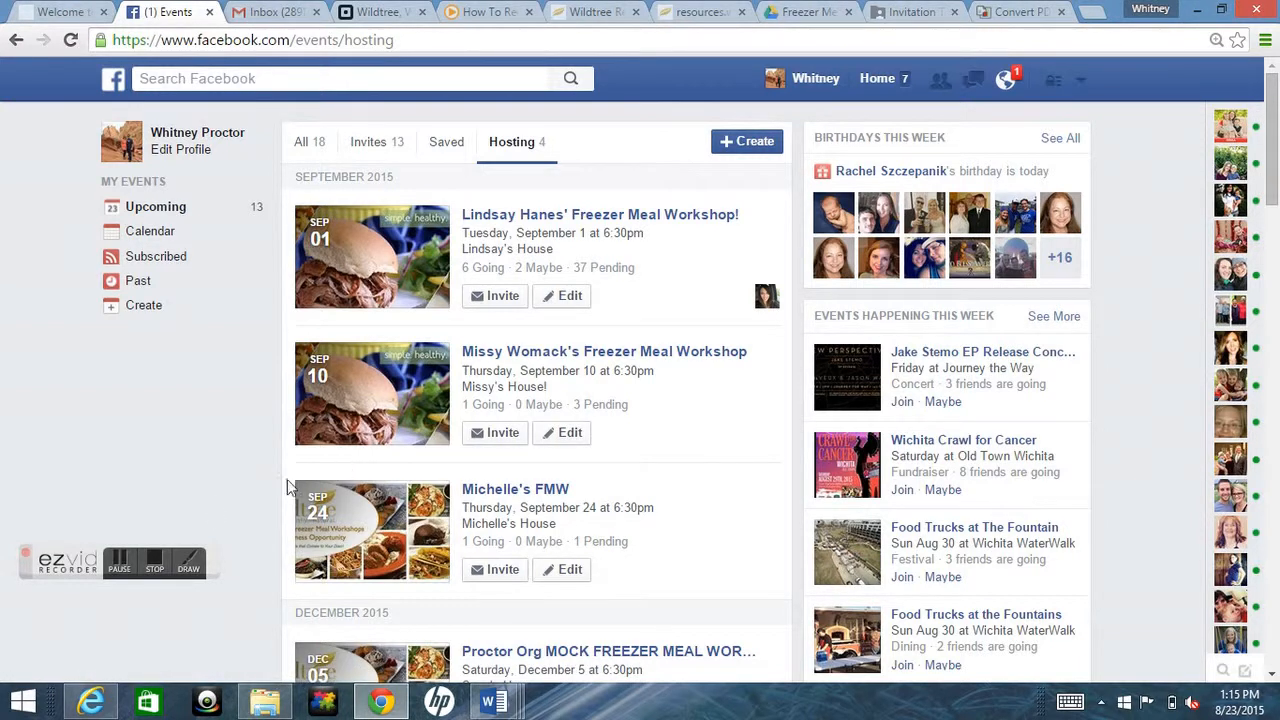
View the Host Email #1 template in "FMW Prefab Emails" in Word, and bring up the "FMW Facebook Event Posts 1-15" document.
left_click(493, 702)
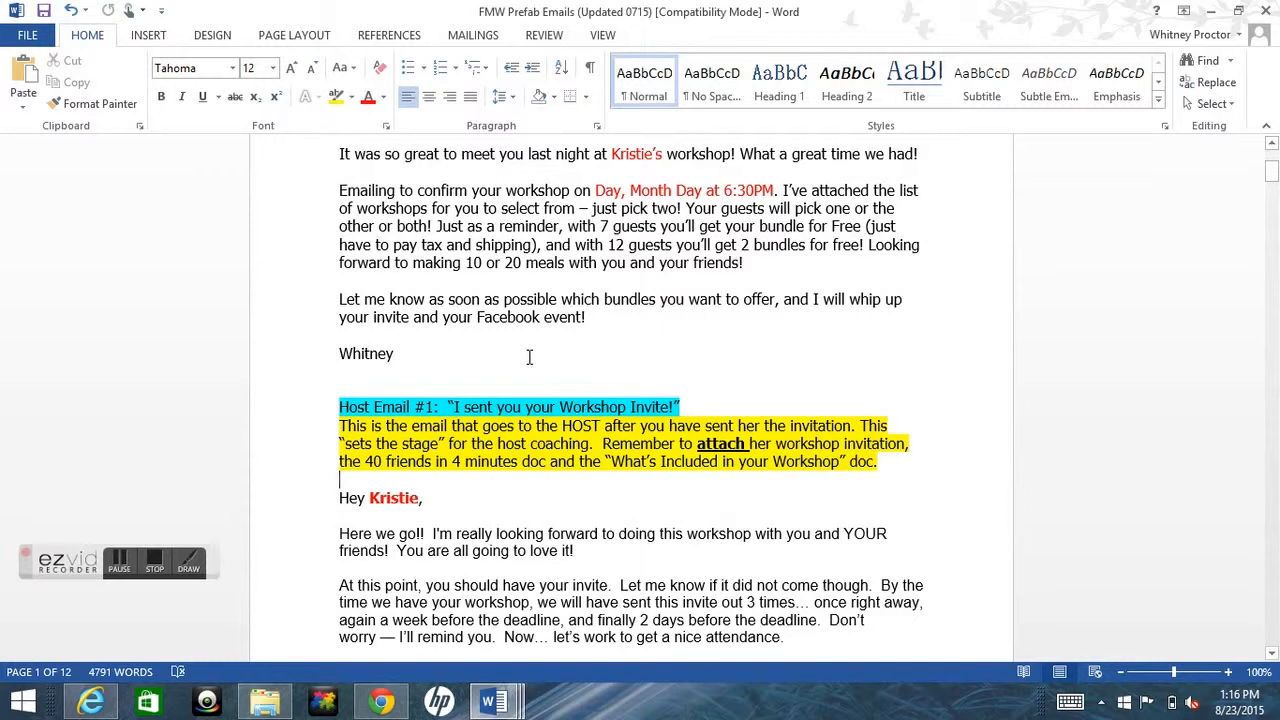
left_click(528, 365)
mouse_move(494, 702)
left_click(500, 620)
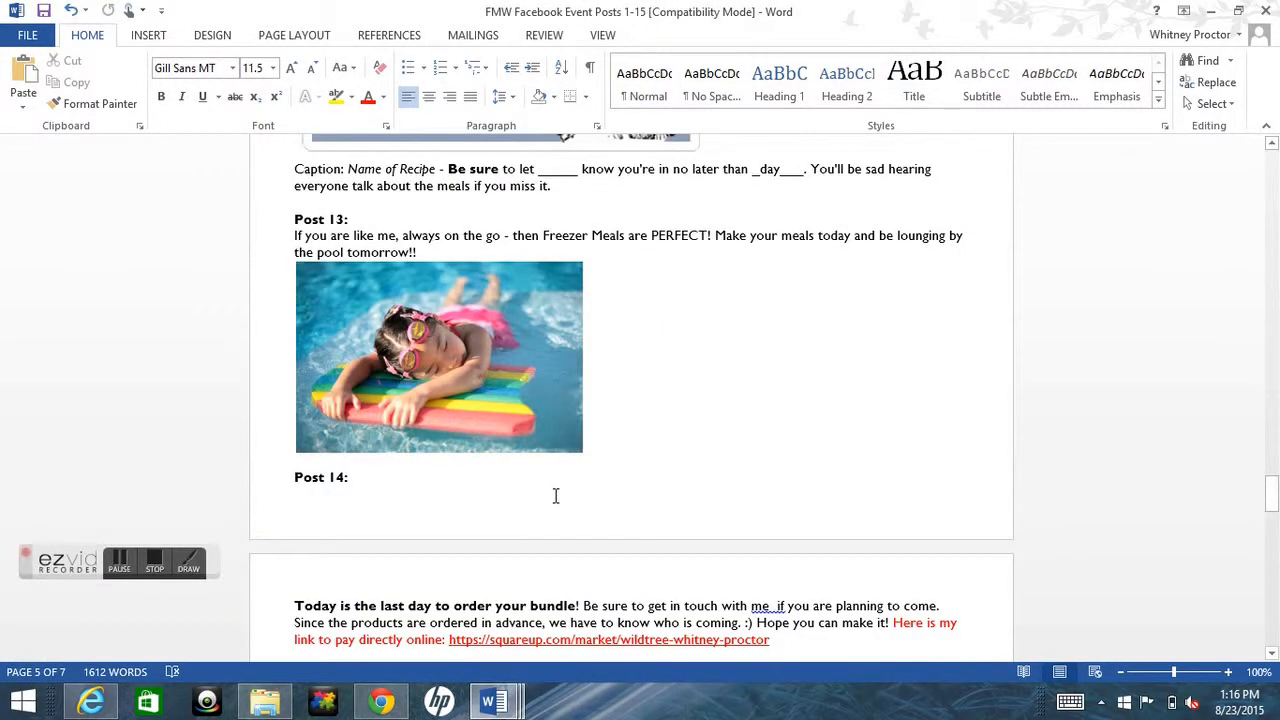